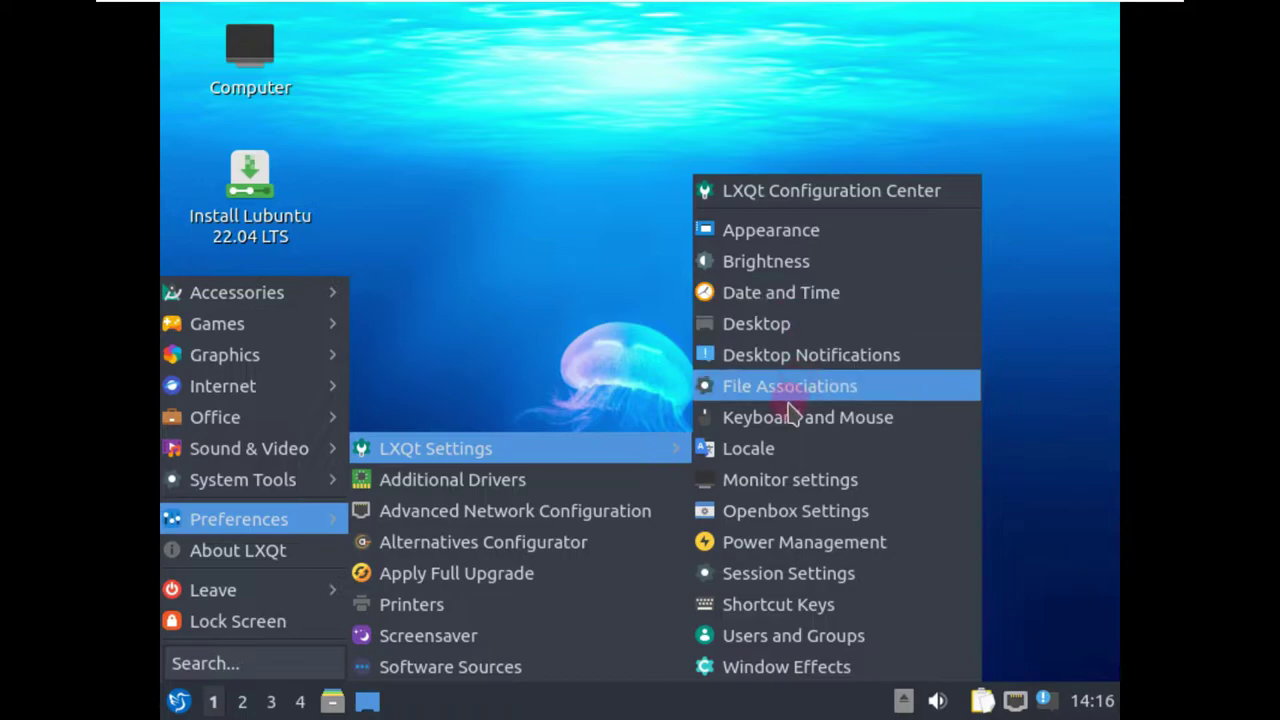
Open Monitor settings, set the display resolution to 1920x1080, apply it and keep the new settings
click(785, 435)
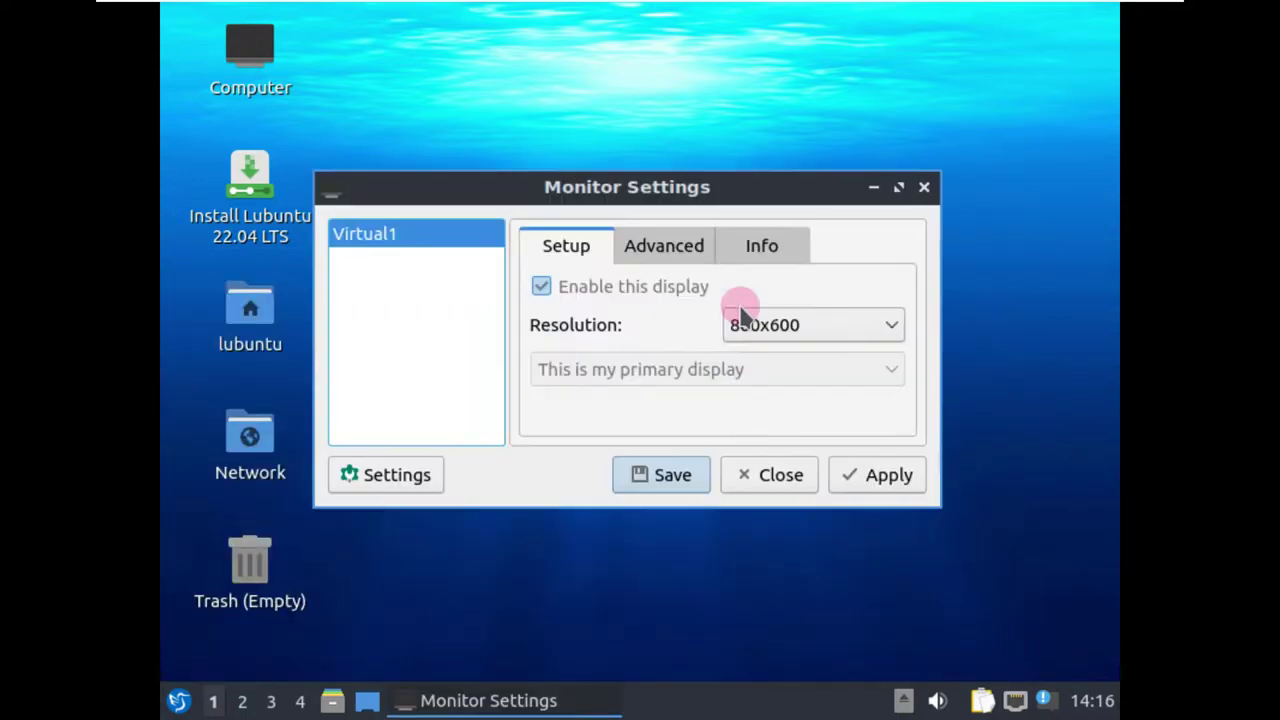
click(748, 318)
scroll(768, 435, up, 2)
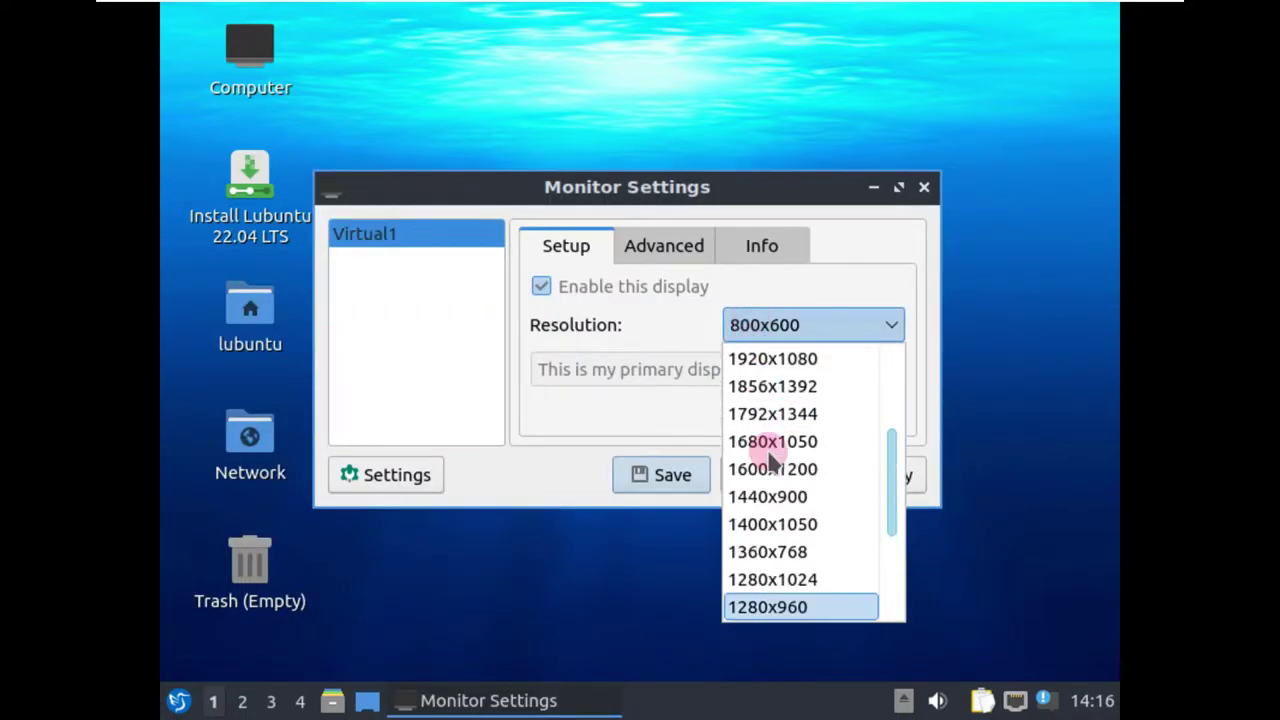
scroll(776, 440, up, 1)
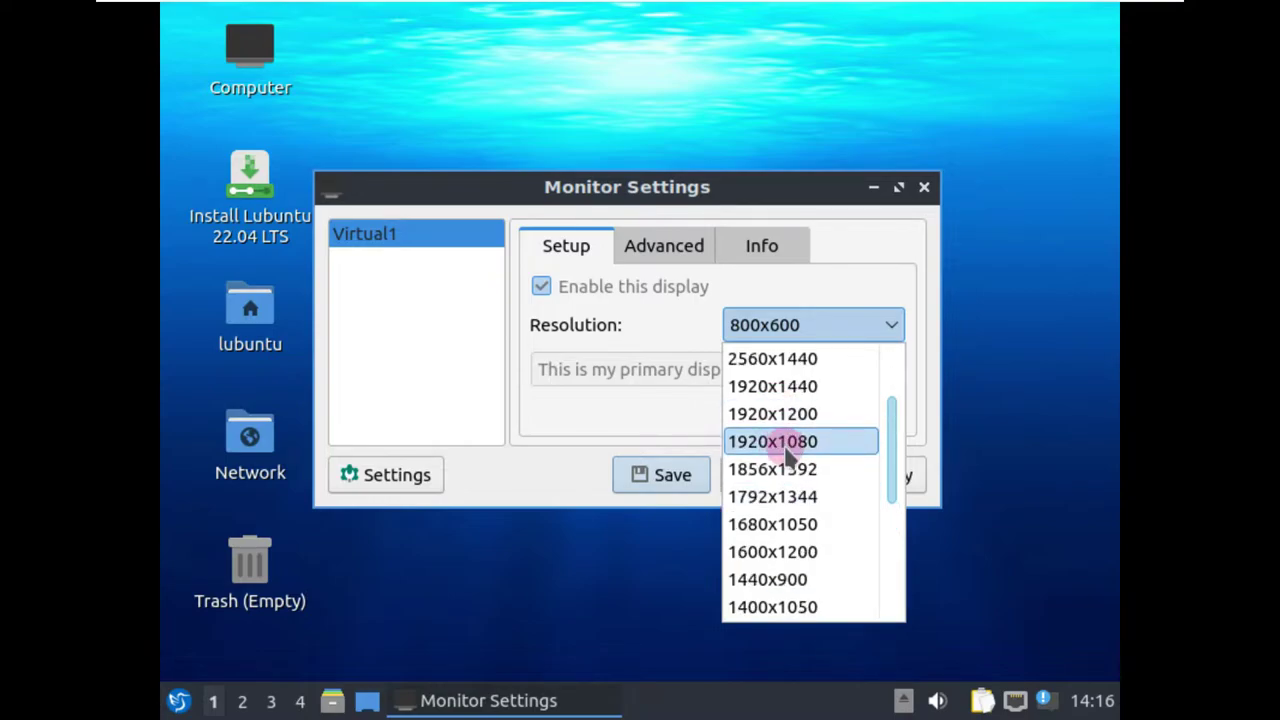
click(785, 455)
click(864, 468)
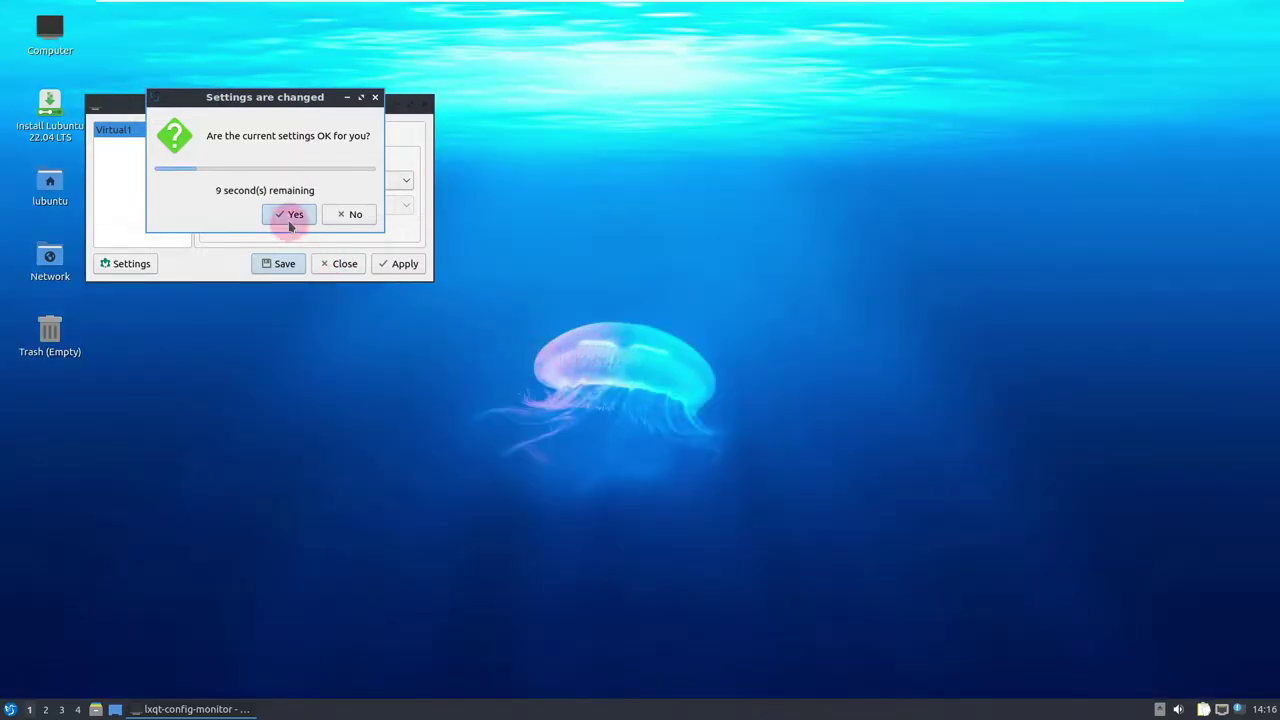
click(287, 215)
Reposition Monitor Settings, examine its advanced options and display information, and close it
drag(255, 103, 605, 153)
click(629, 188)
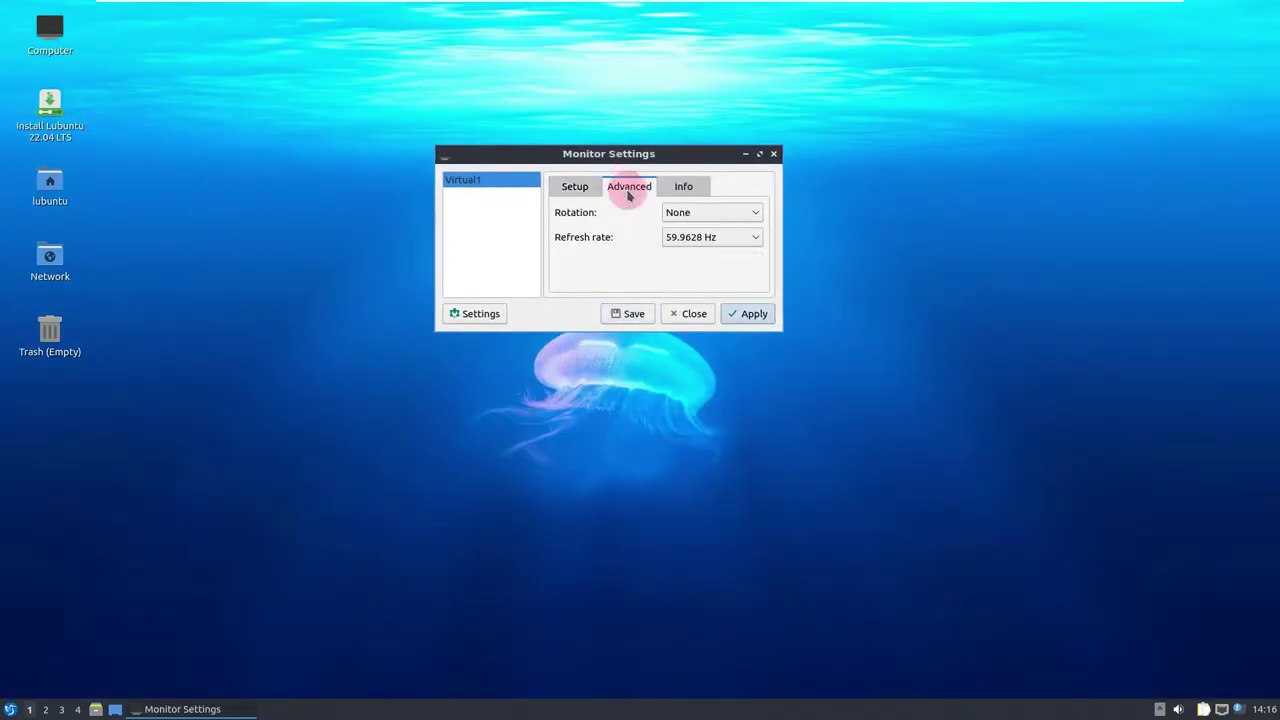
click(685, 188)
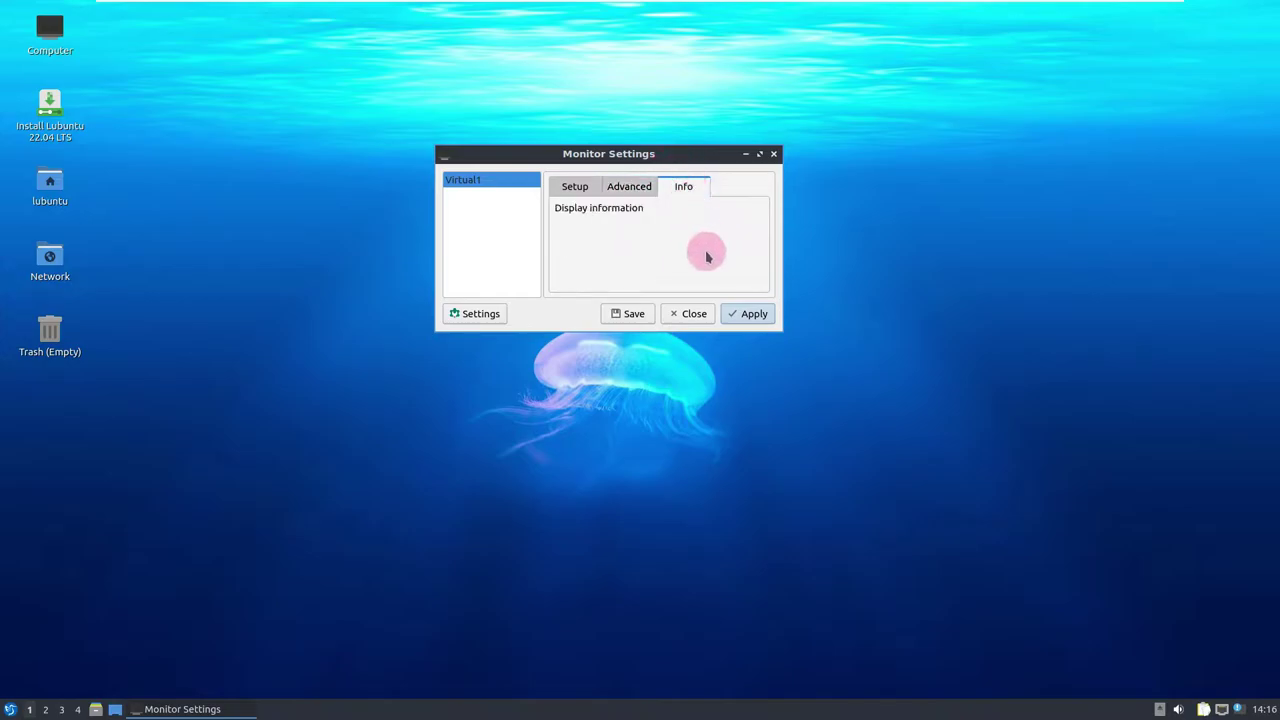
click(692, 315)
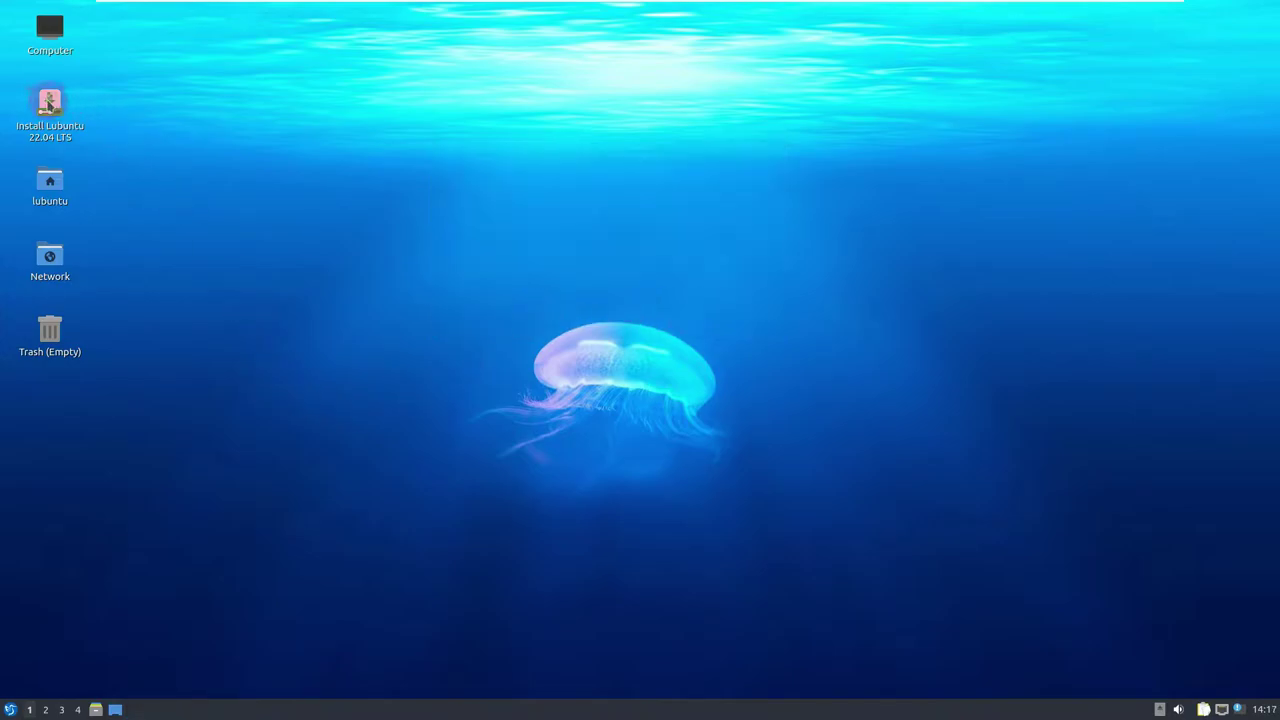
Launch the Lubuntu 22.04 LTS installer from the desktop and set its language to American English
right_click(48, 103)
click(400, 169)
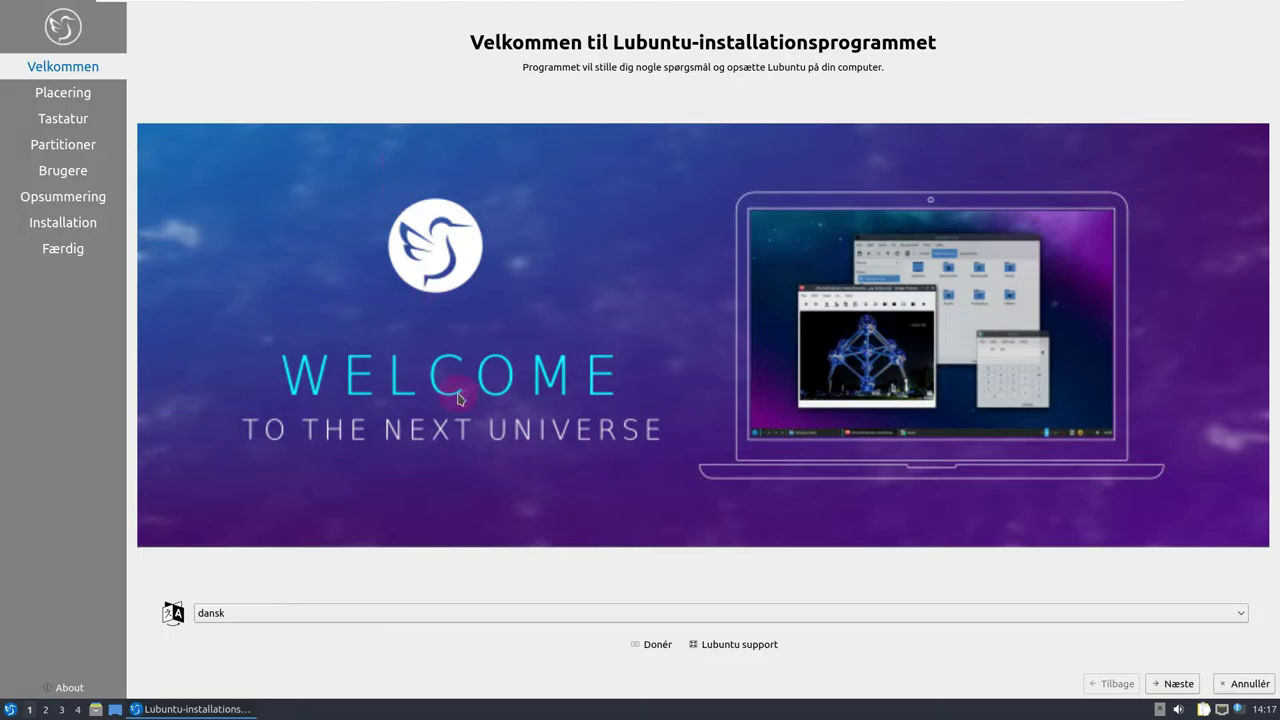
click(458, 609)
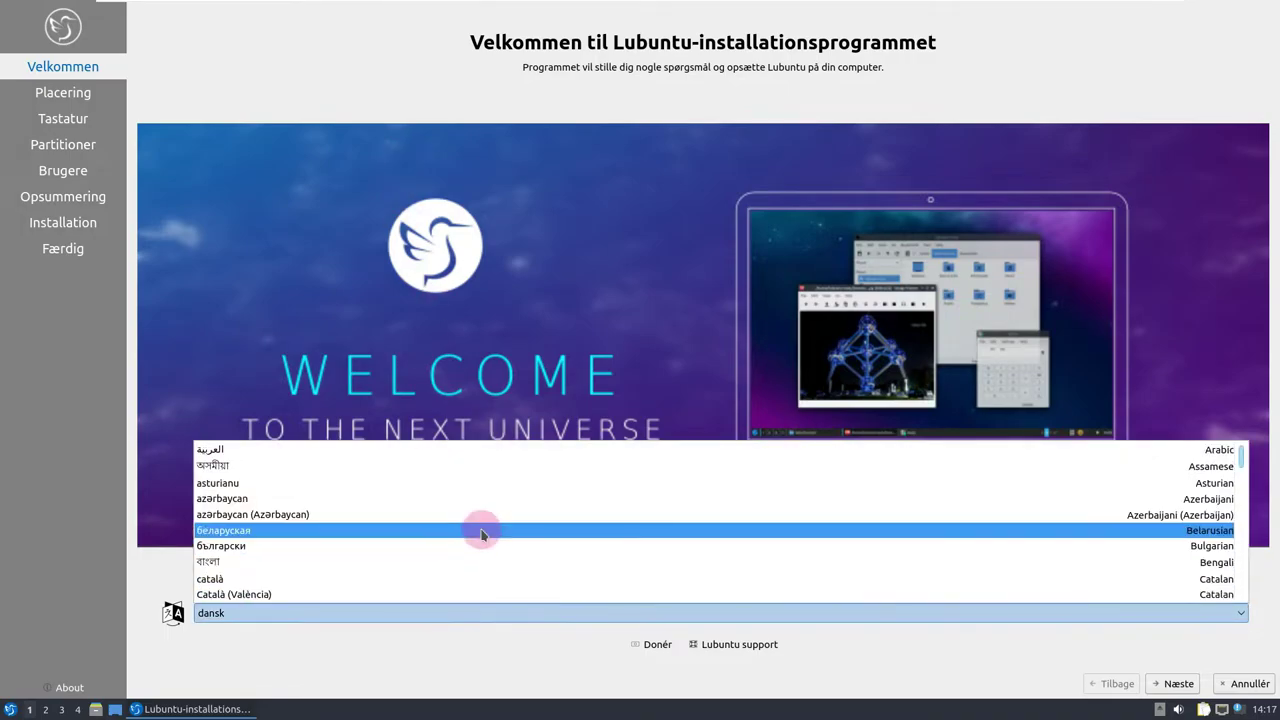
scroll(400, 528, down, 1)
scroll(366, 520, down, 3)
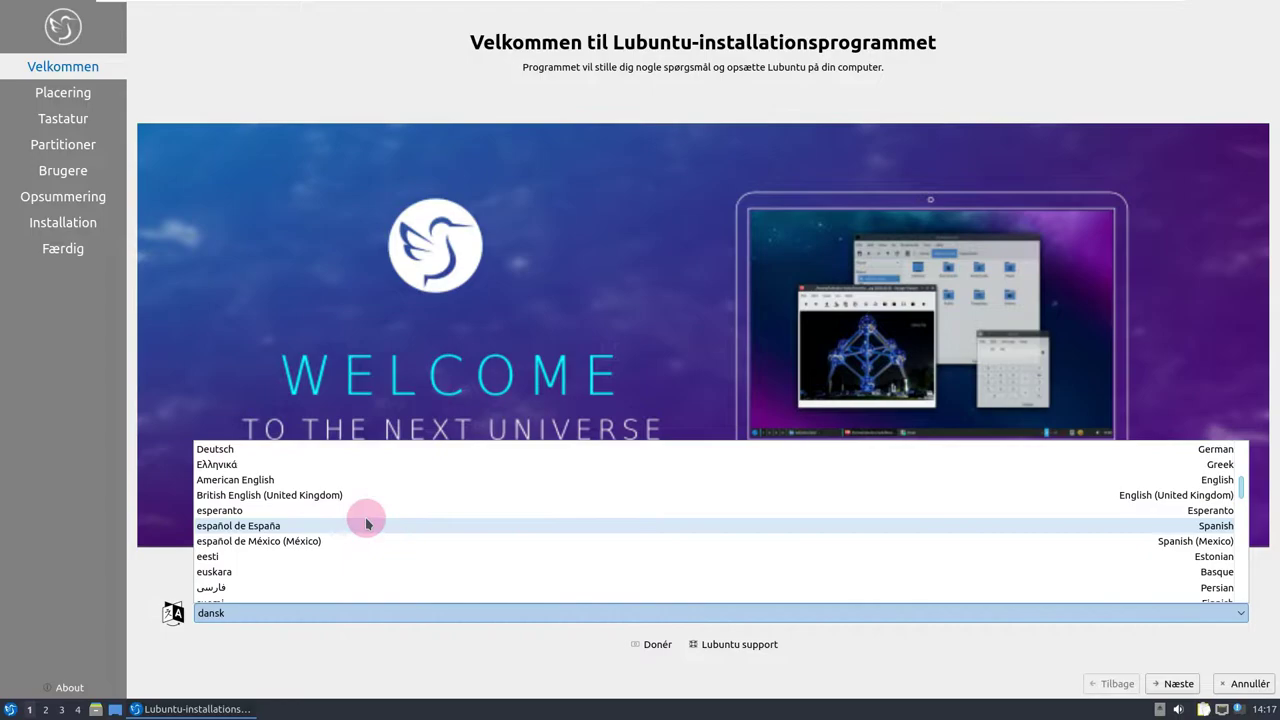
click(368, 483)
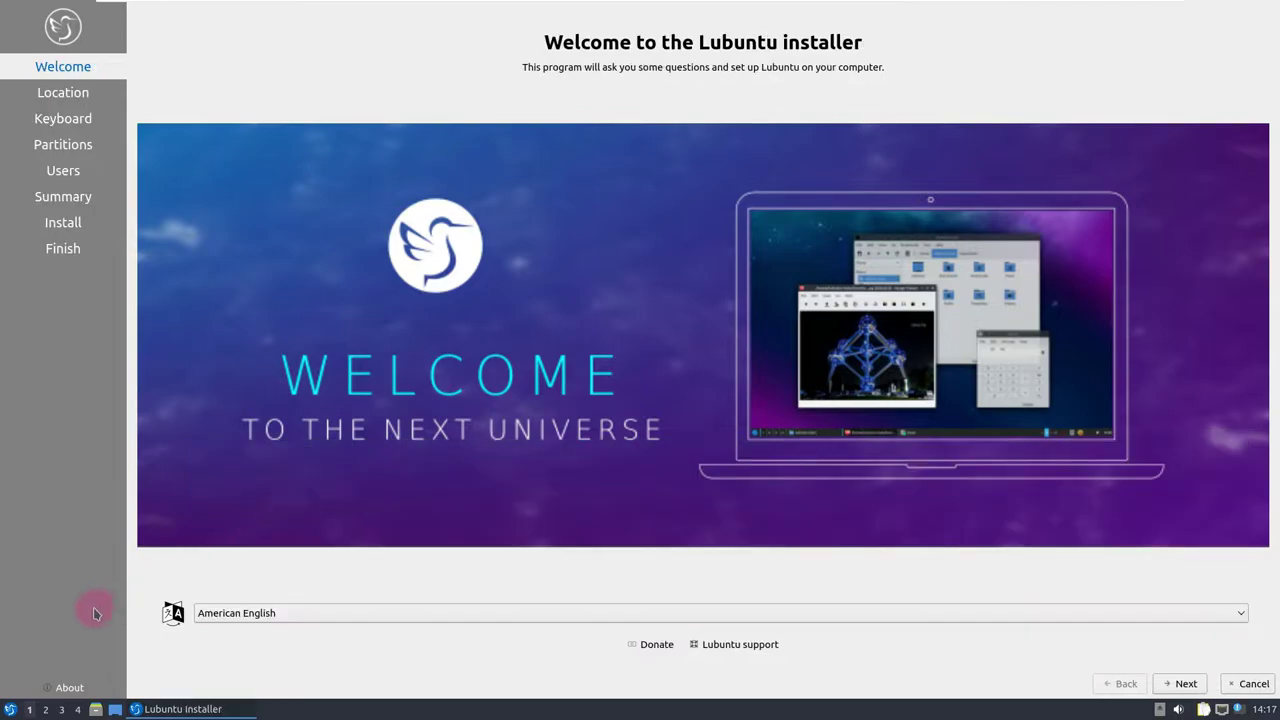
View the installer's version and credits information, and close it
click(66, 687)
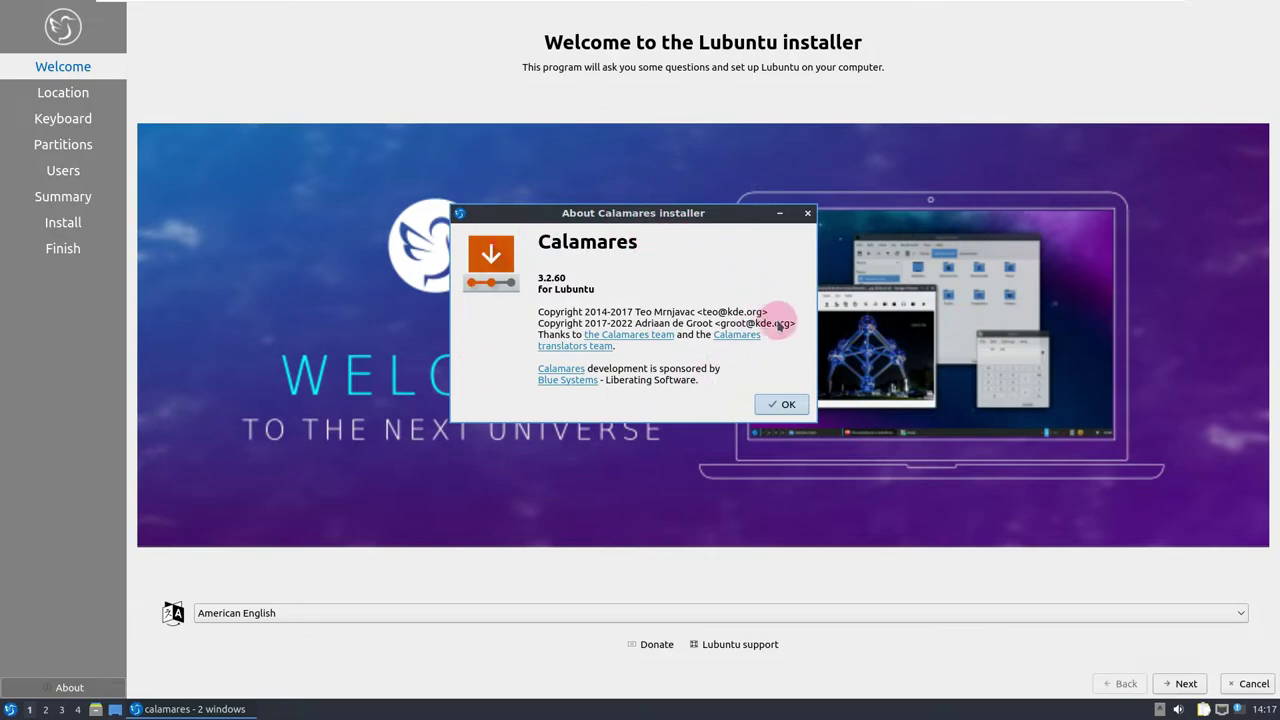
click(784, 405)
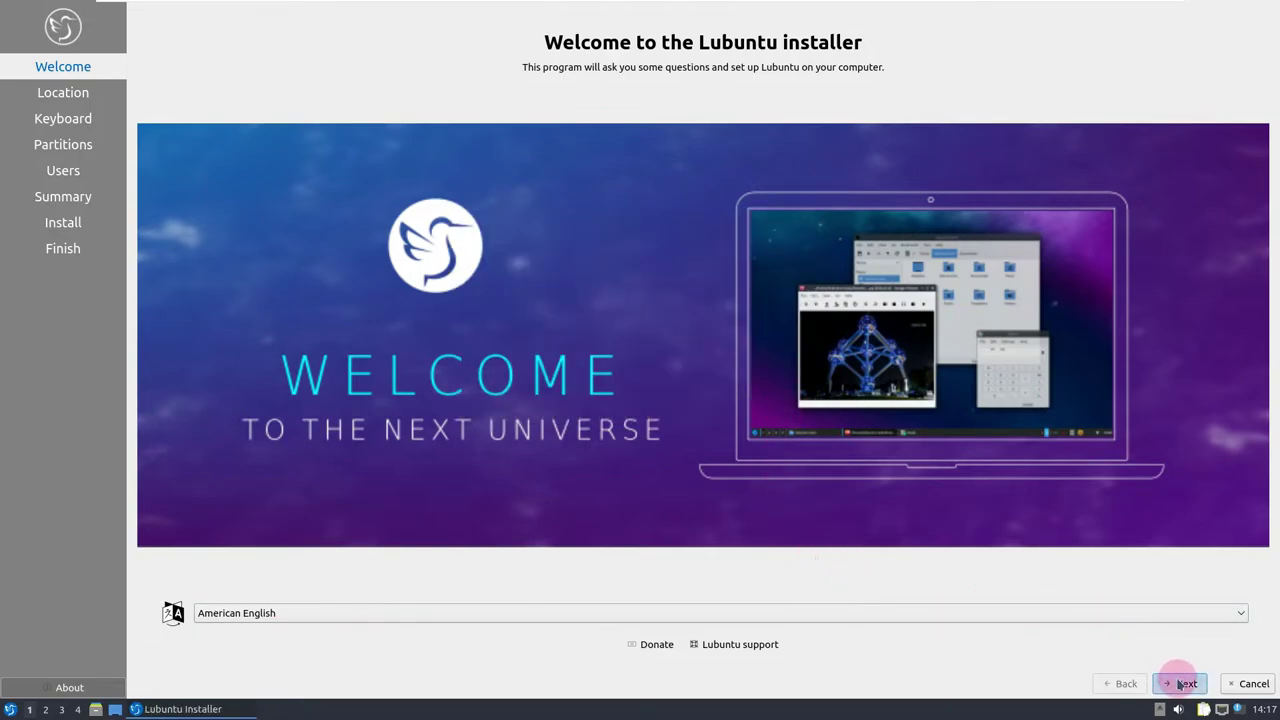
Set the installation location to region America and zone Los Angeles, and continue to the keyboard settings
key(Return)
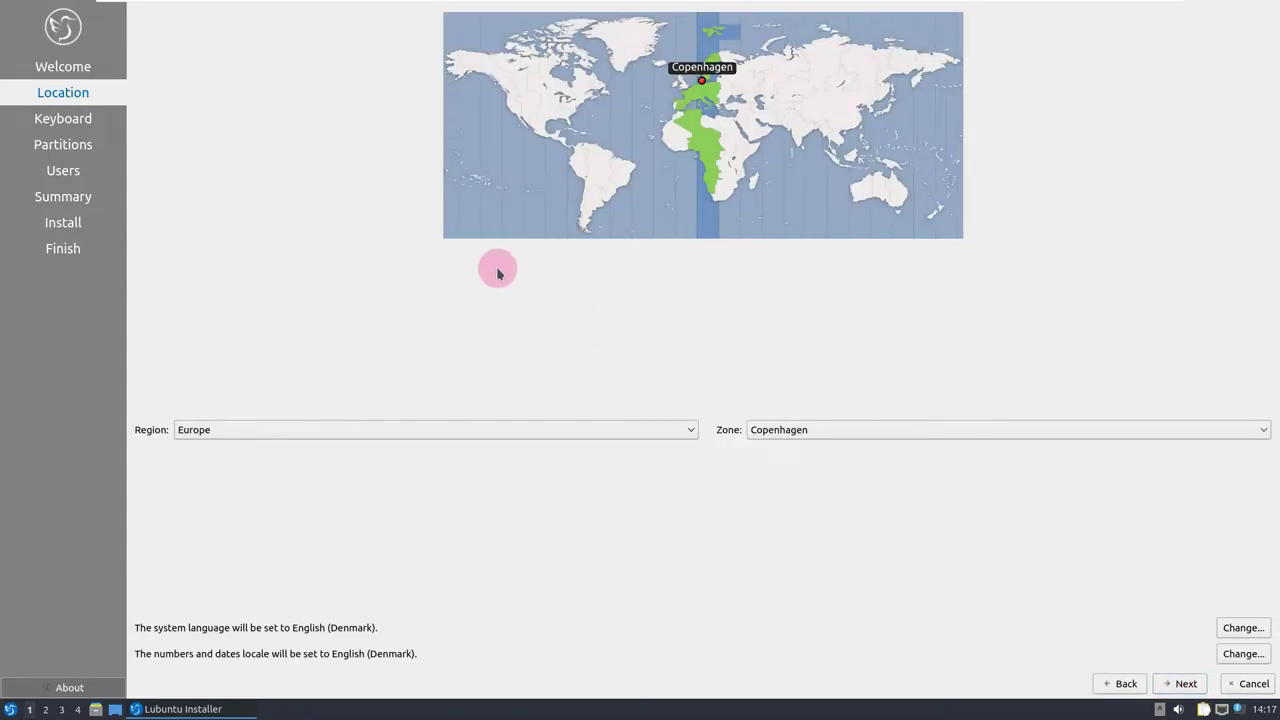
click(509, 113)
click(341, 429)
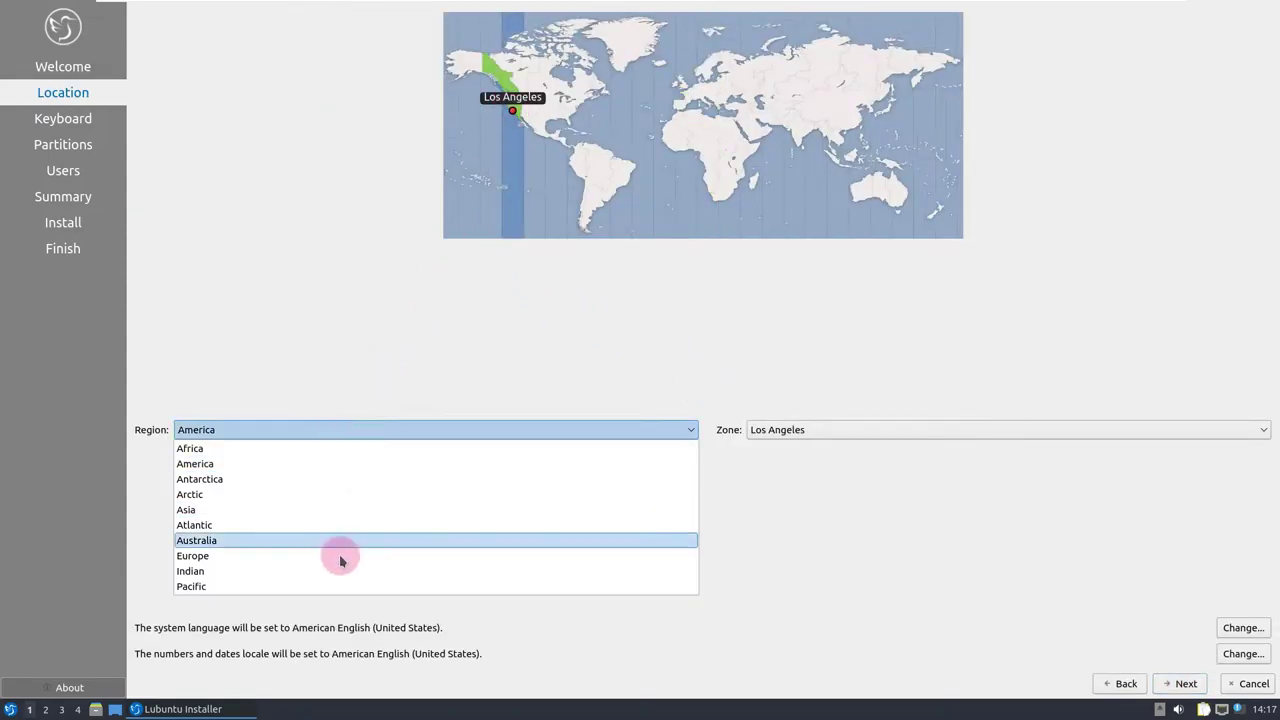
click(828, 429)
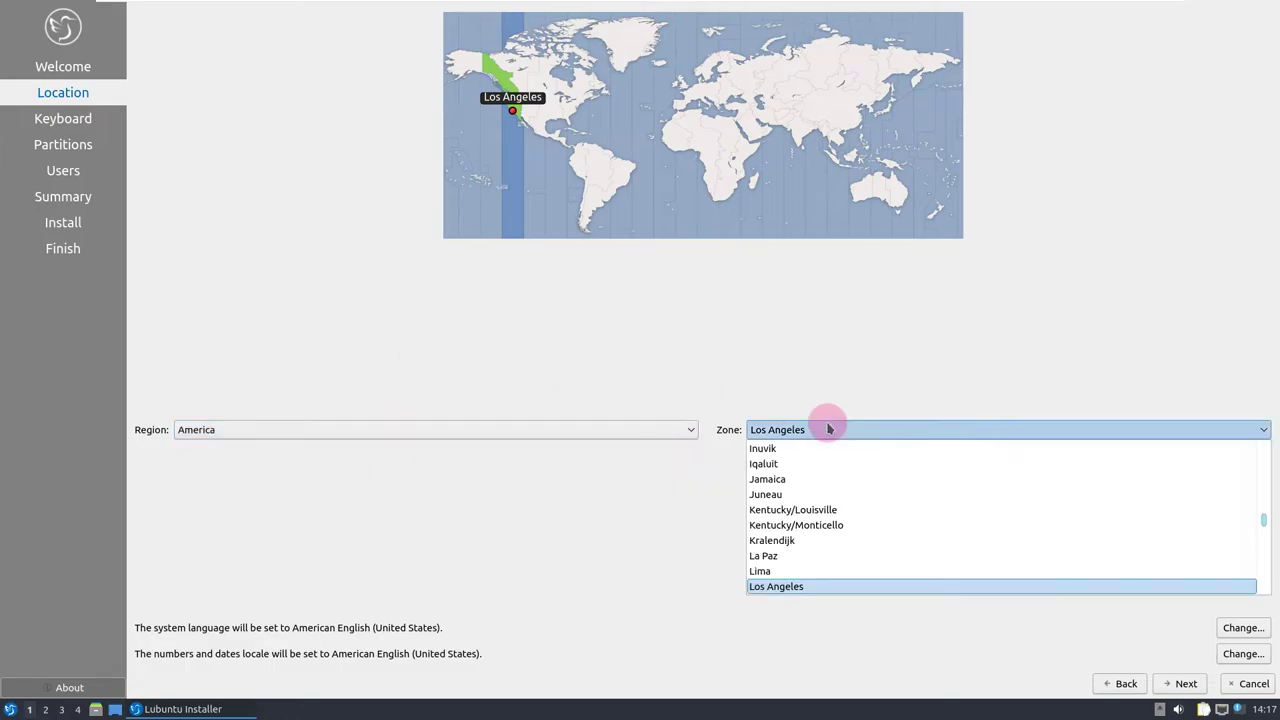
scroll(823, 563, down, 2)
scroll(823, 565, down, 4)
click(851, 352)
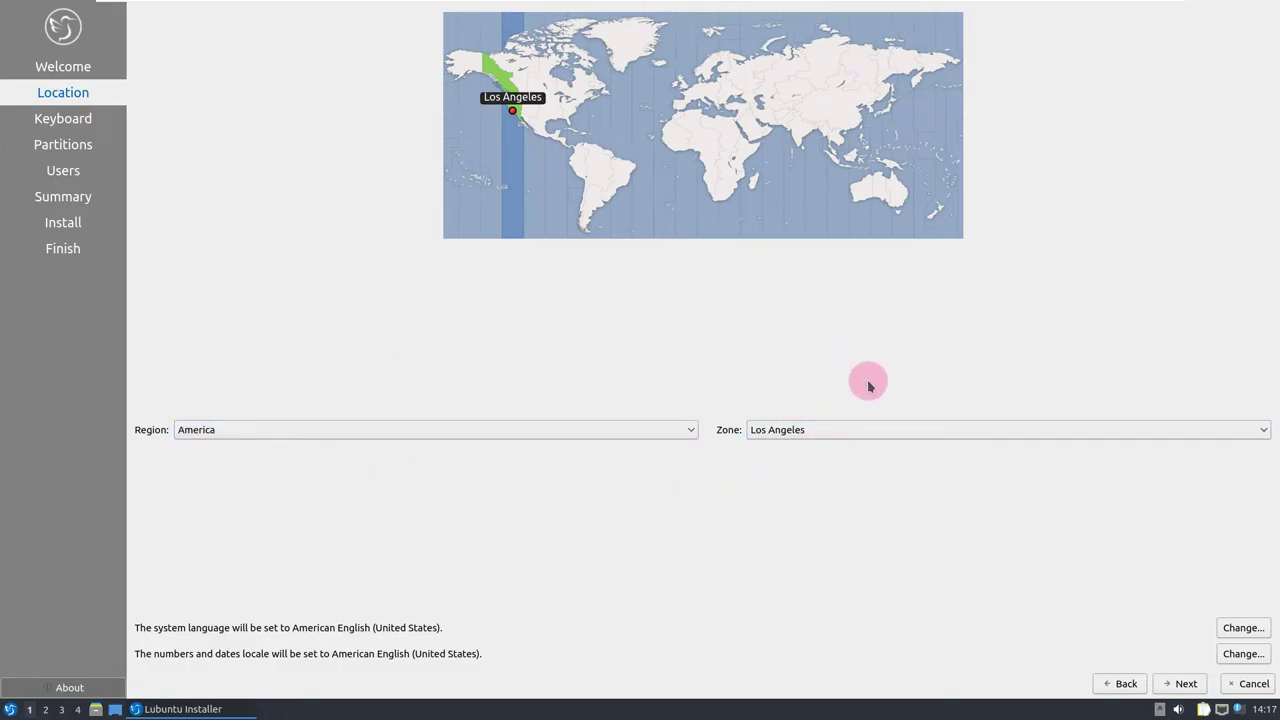
click(1183, 681)
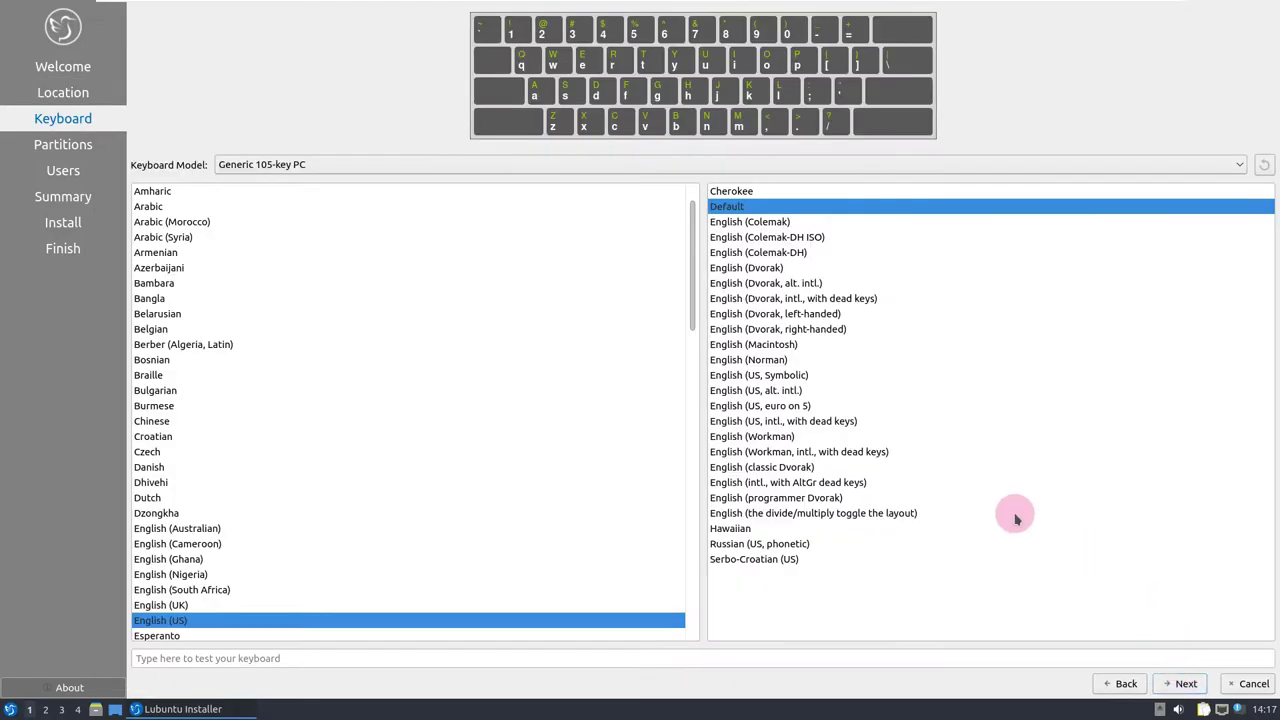
Review the keyboard models and layouts, and accept Generic 105-key PC with the default English (US) layout
click(600, 166)
scroll(600, 258, up, 3)
scroll(602, 250, up, 8)
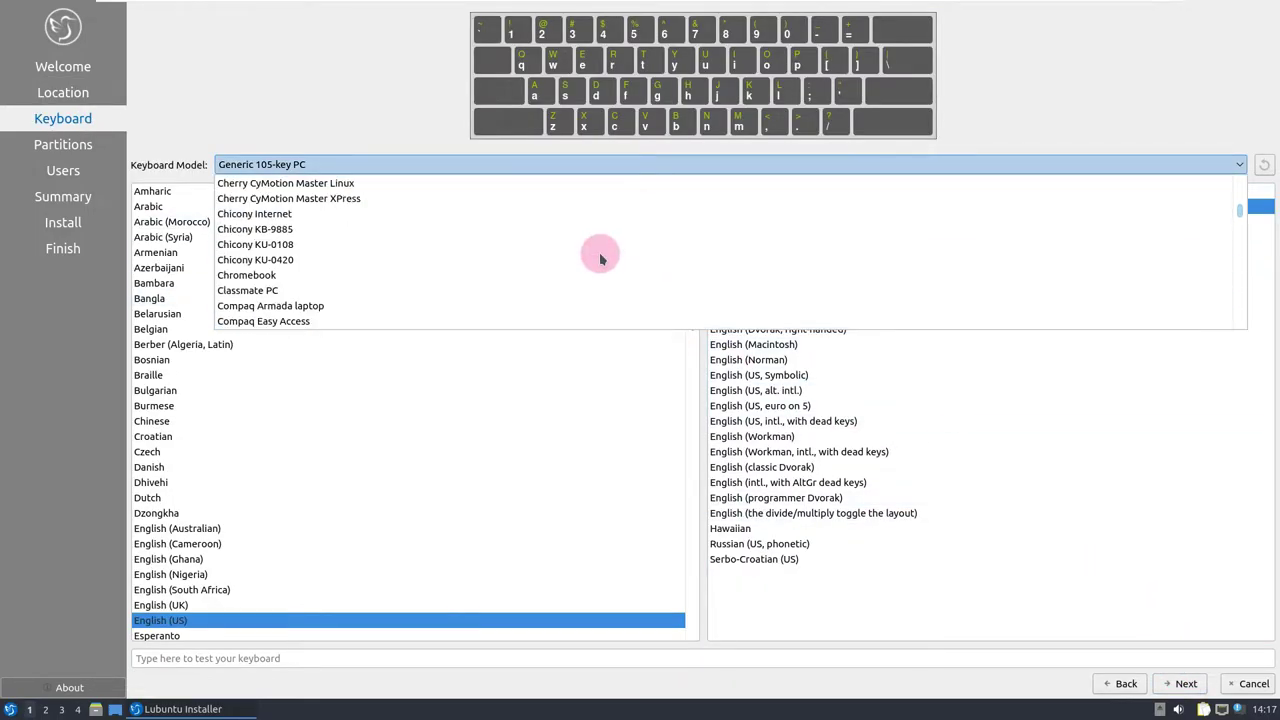
click(1148, 80)
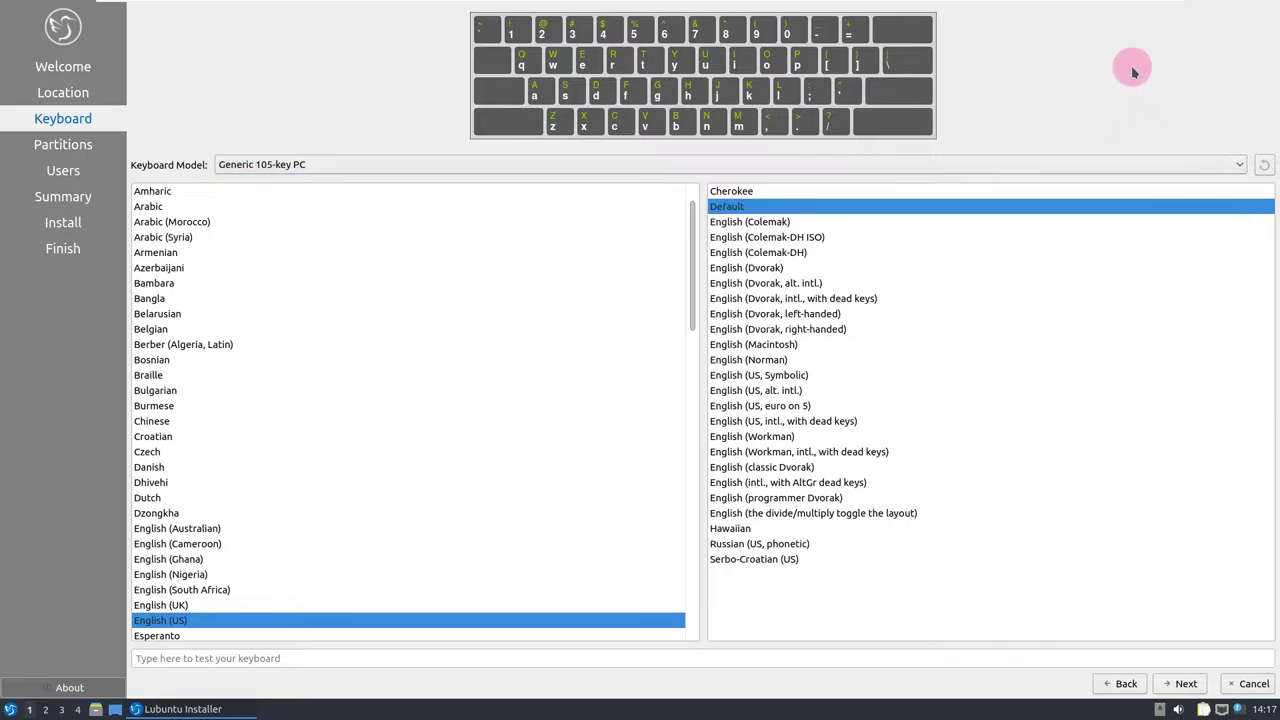
scroll(546, 360, down, 3)
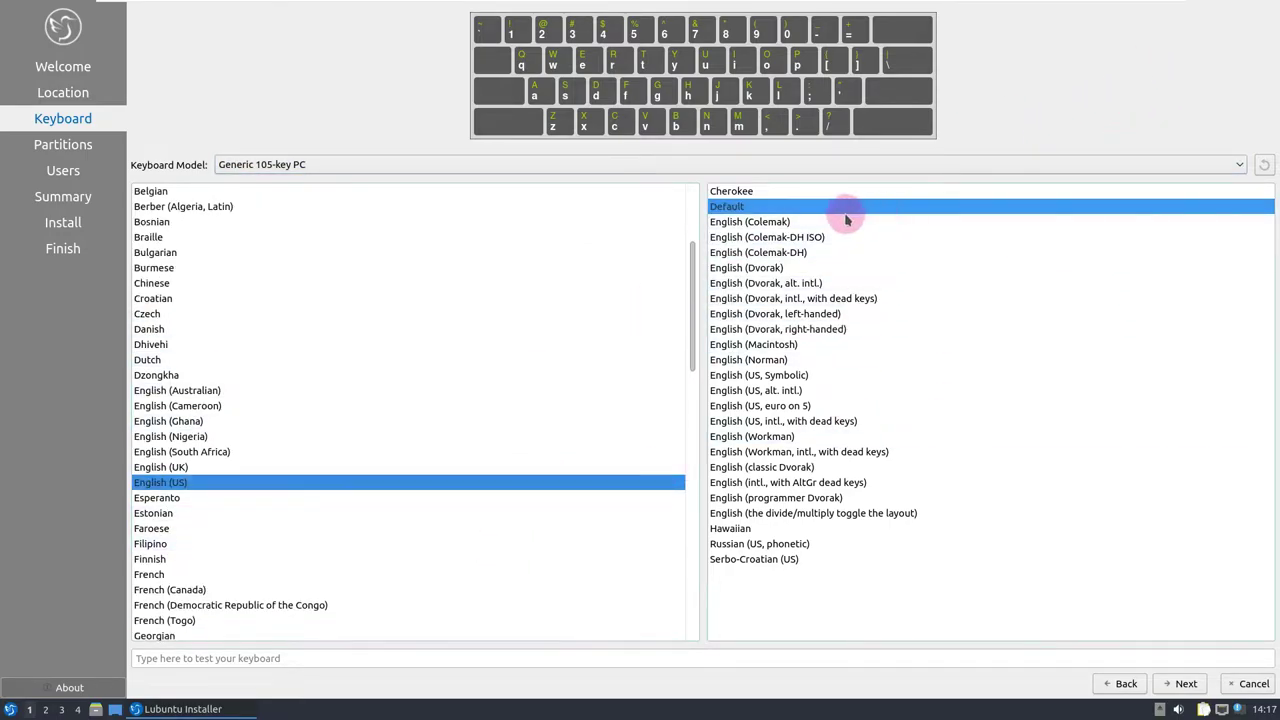
click(1185, 684)
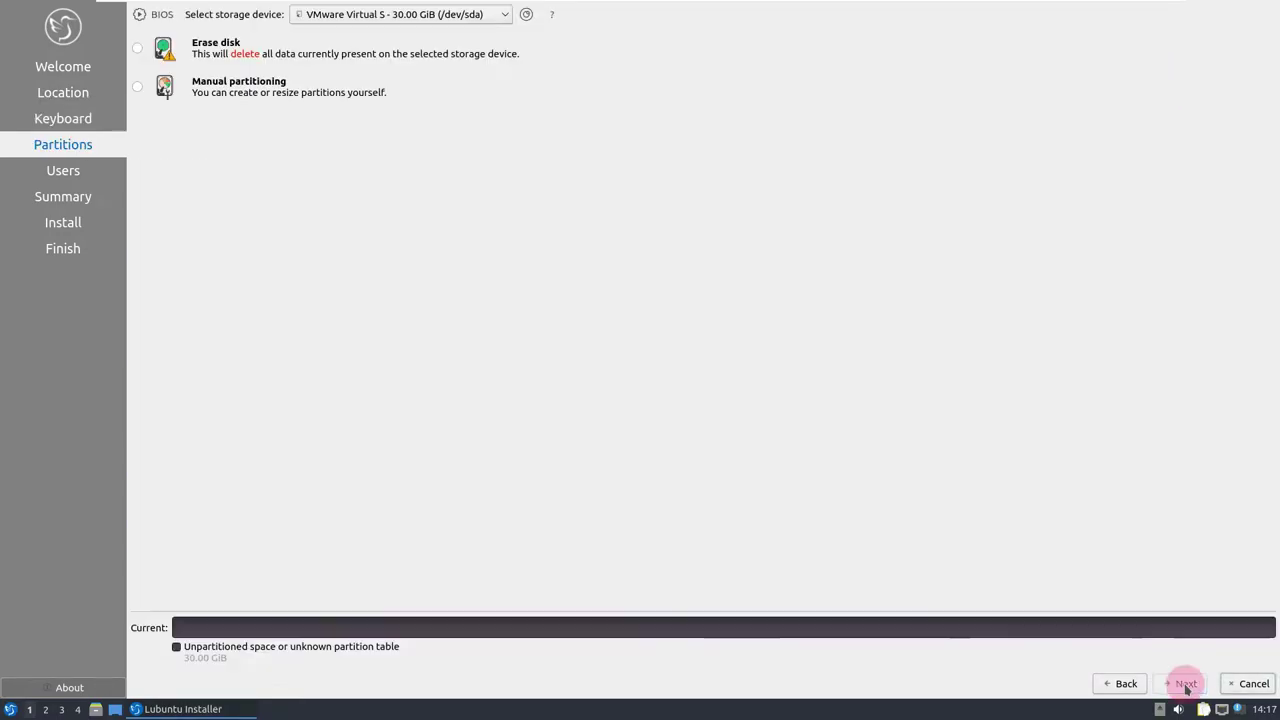
Choose to erase the disk with Swap to file on the VMware Virtual S (/dev/sda) storage device
click(138, 49)
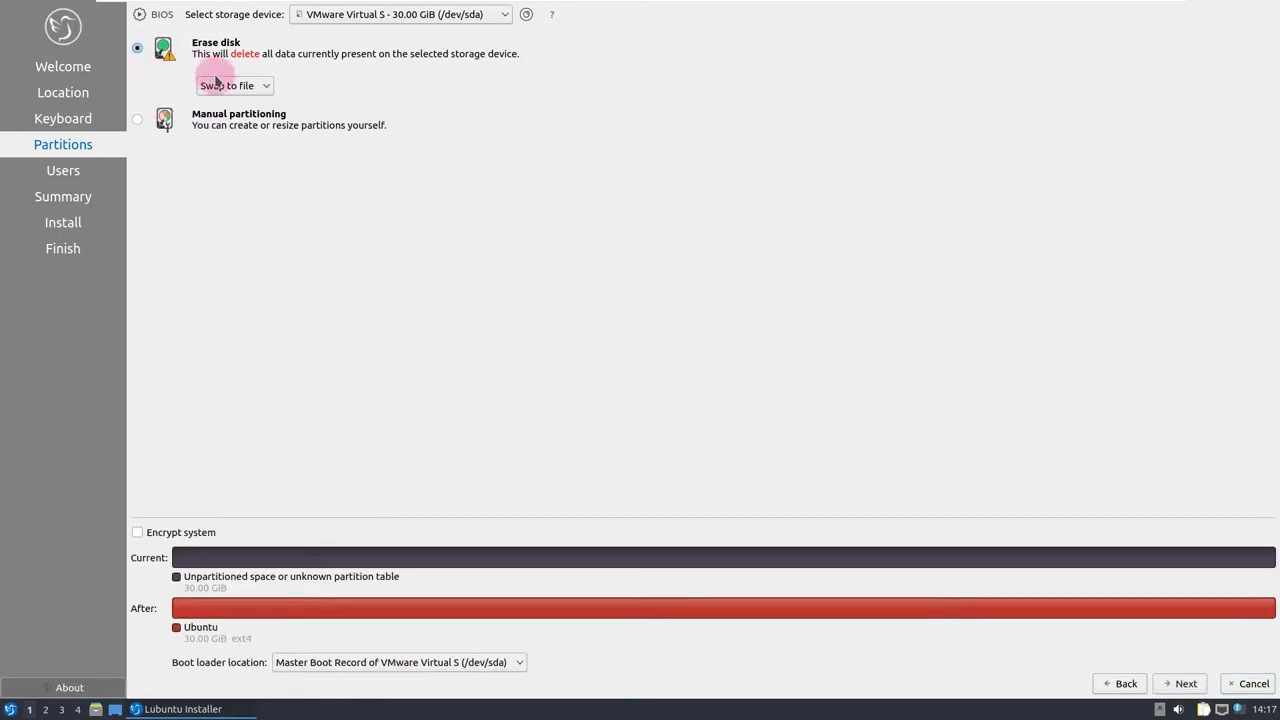
click(228, 87)
click(514, 127)
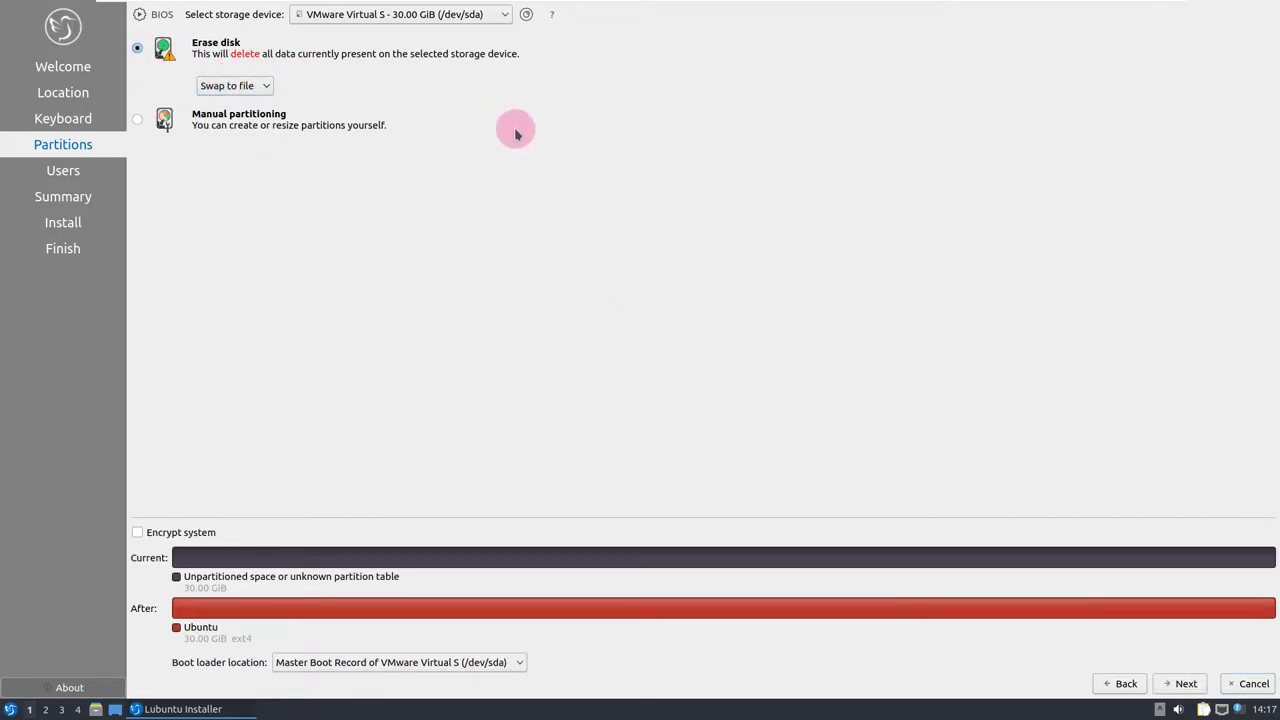
click(138, 120)
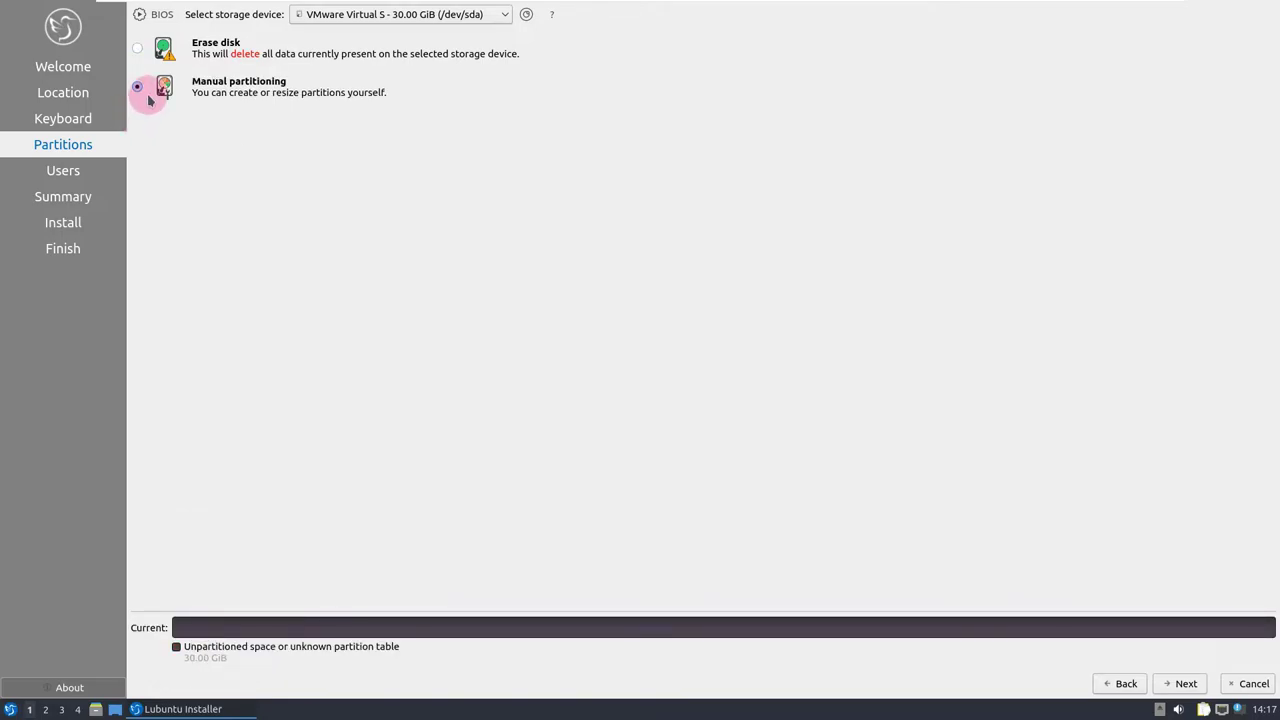
click(139, 49)
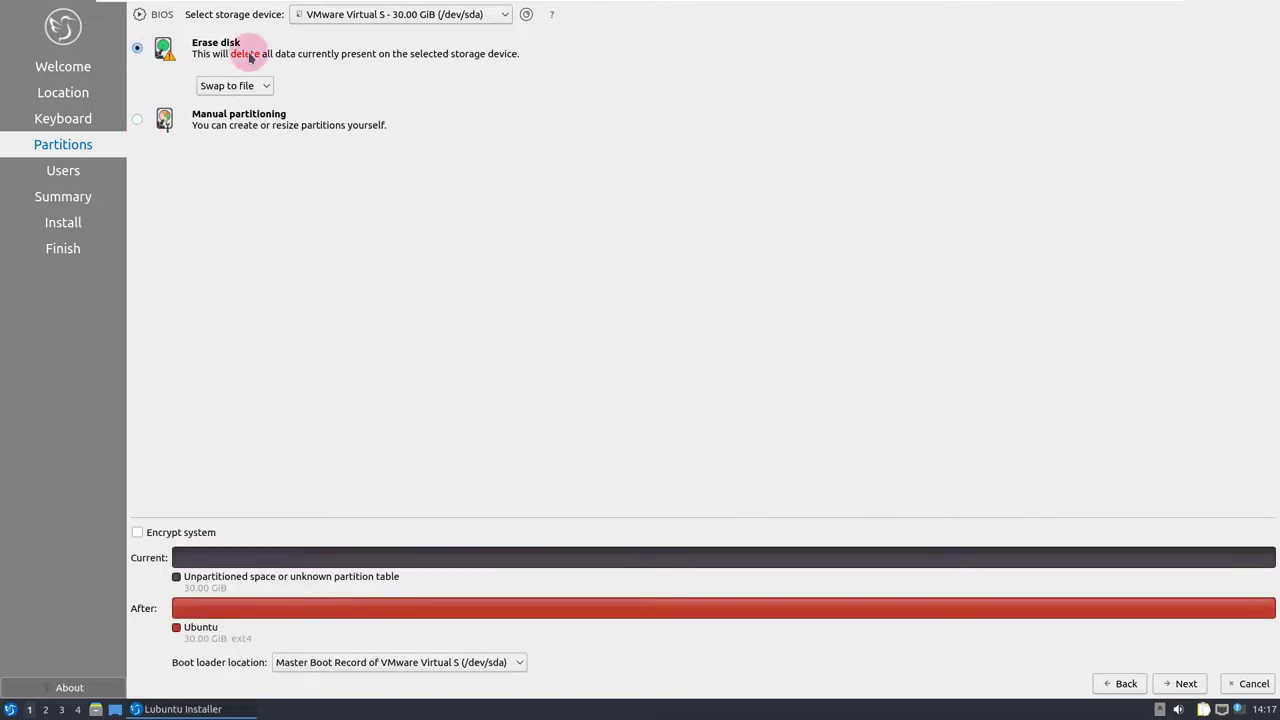
click(452, 14)
click(480, 205)
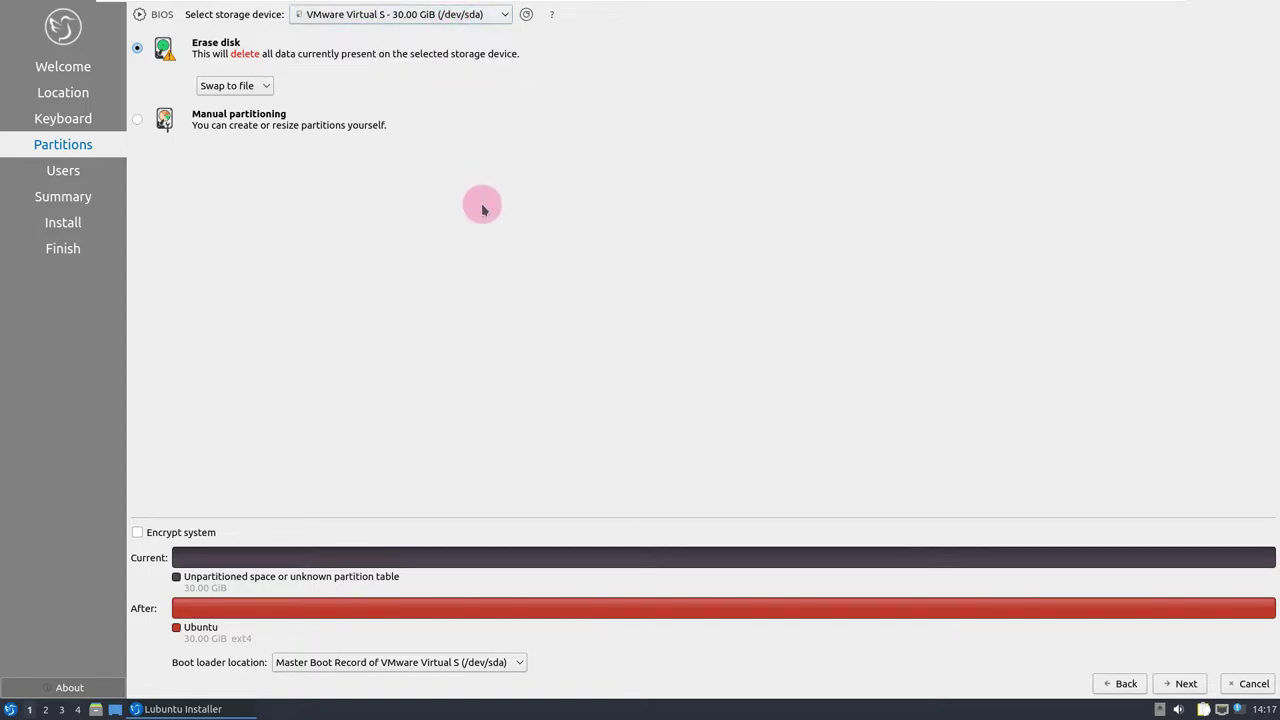
Leave system encryption off, keep the boot loader in the Master Boot Record of /dev/sda, and continue to user setup
click(195, 533)
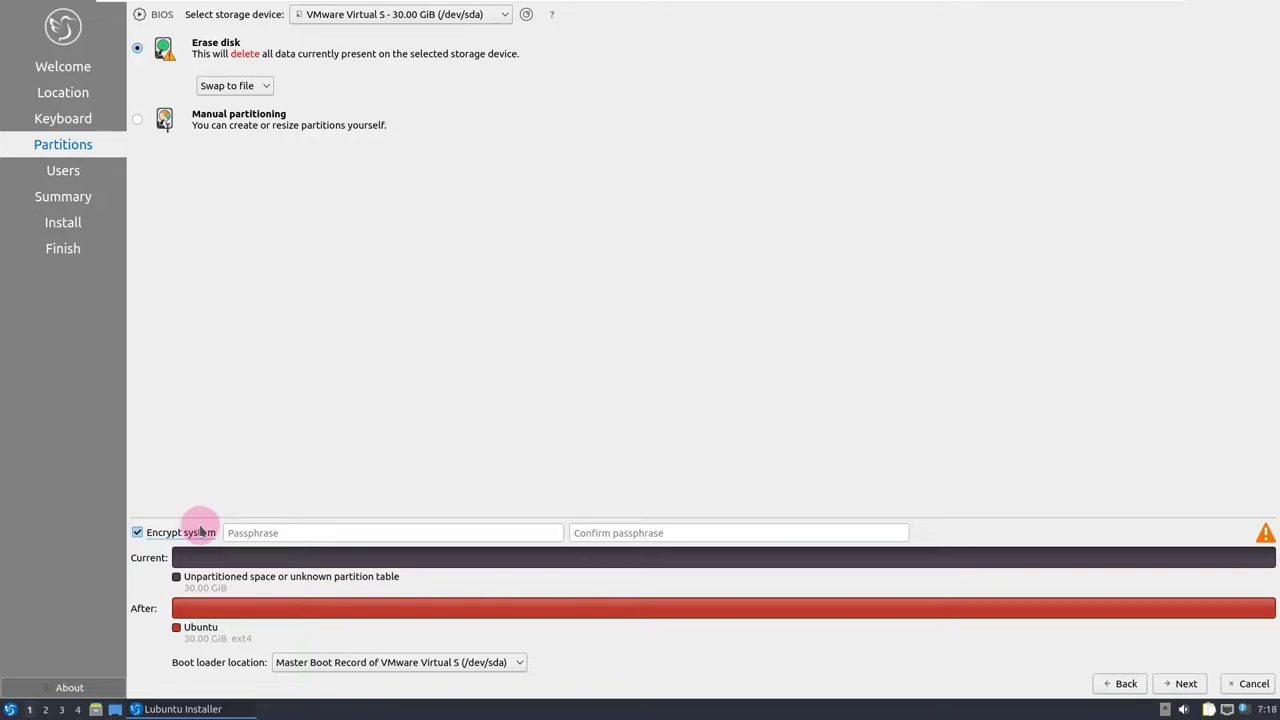
click(201, 535)
click(324, 661)
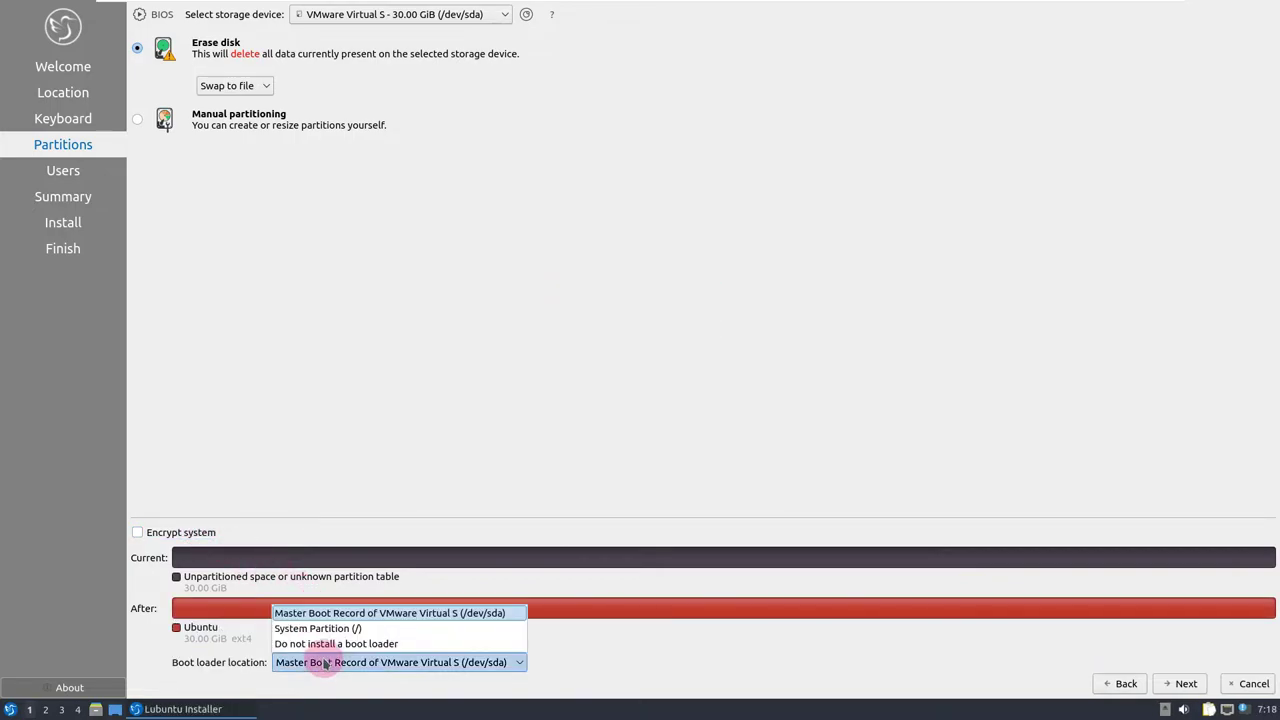
click(435, 361)
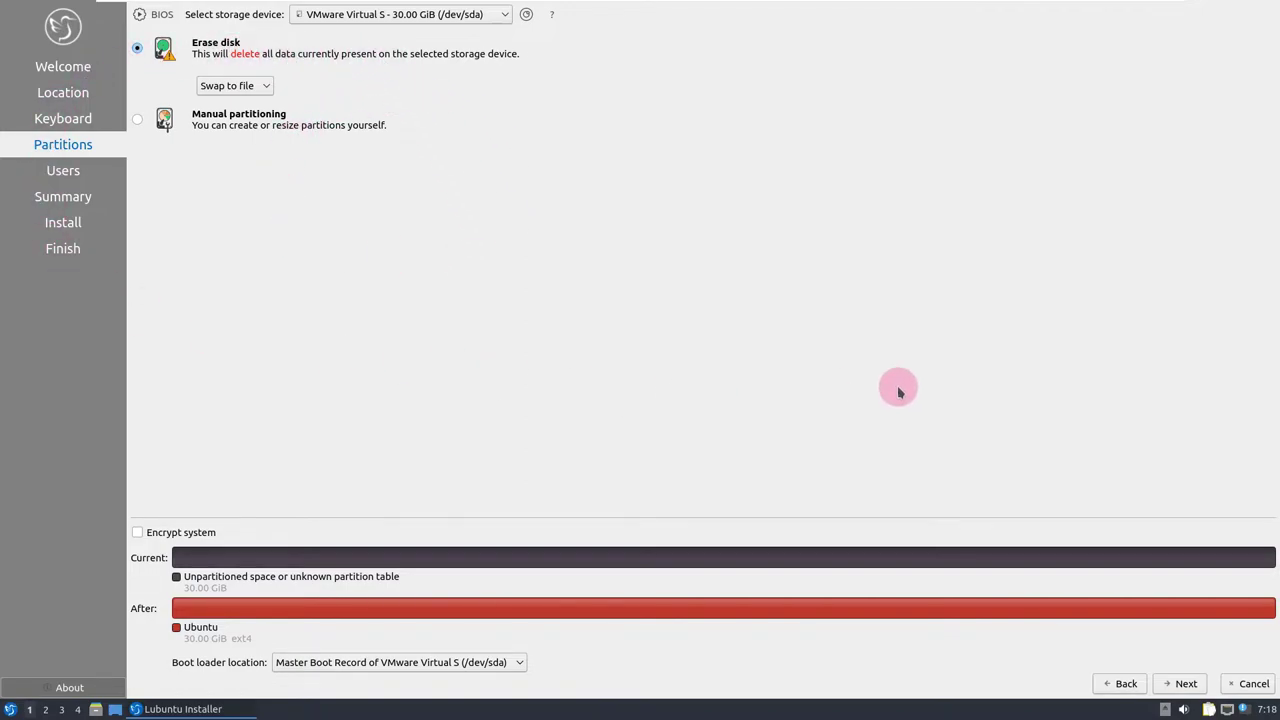
click(1180, 683)
Enable automatic login without a password prompt and enter runboxing as the user's name
click(238, 194)
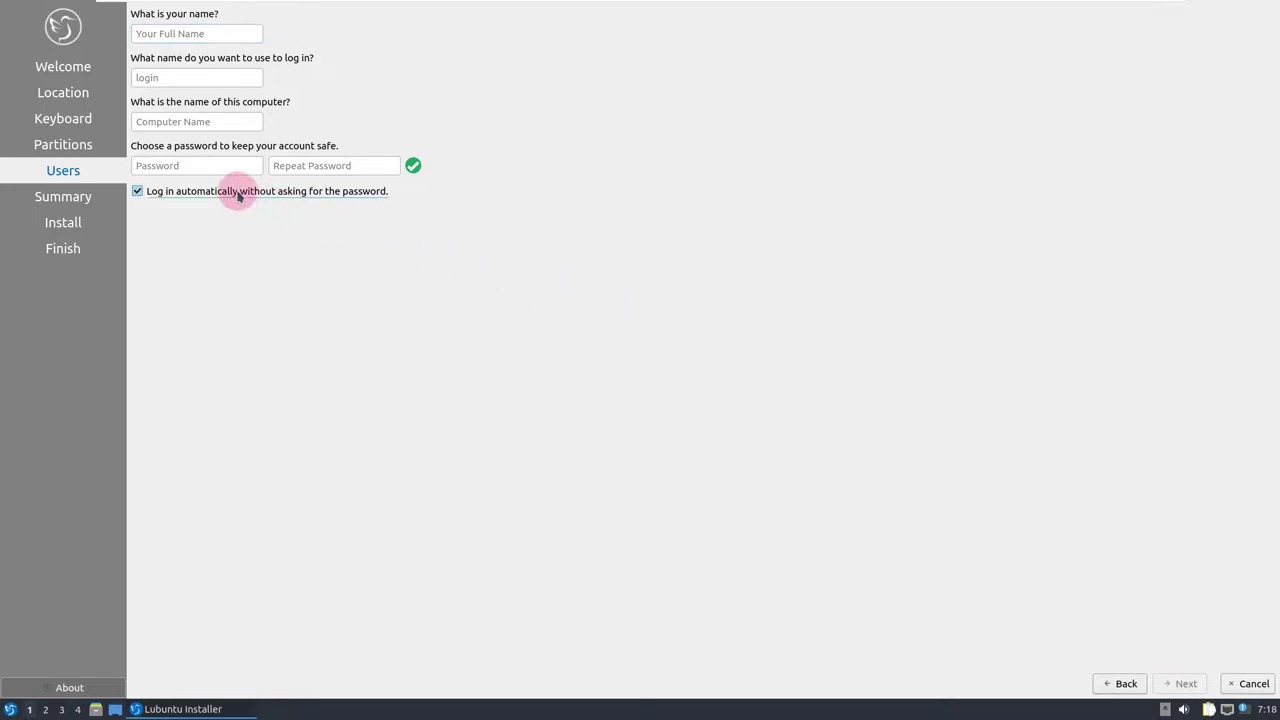
click(178, 36)
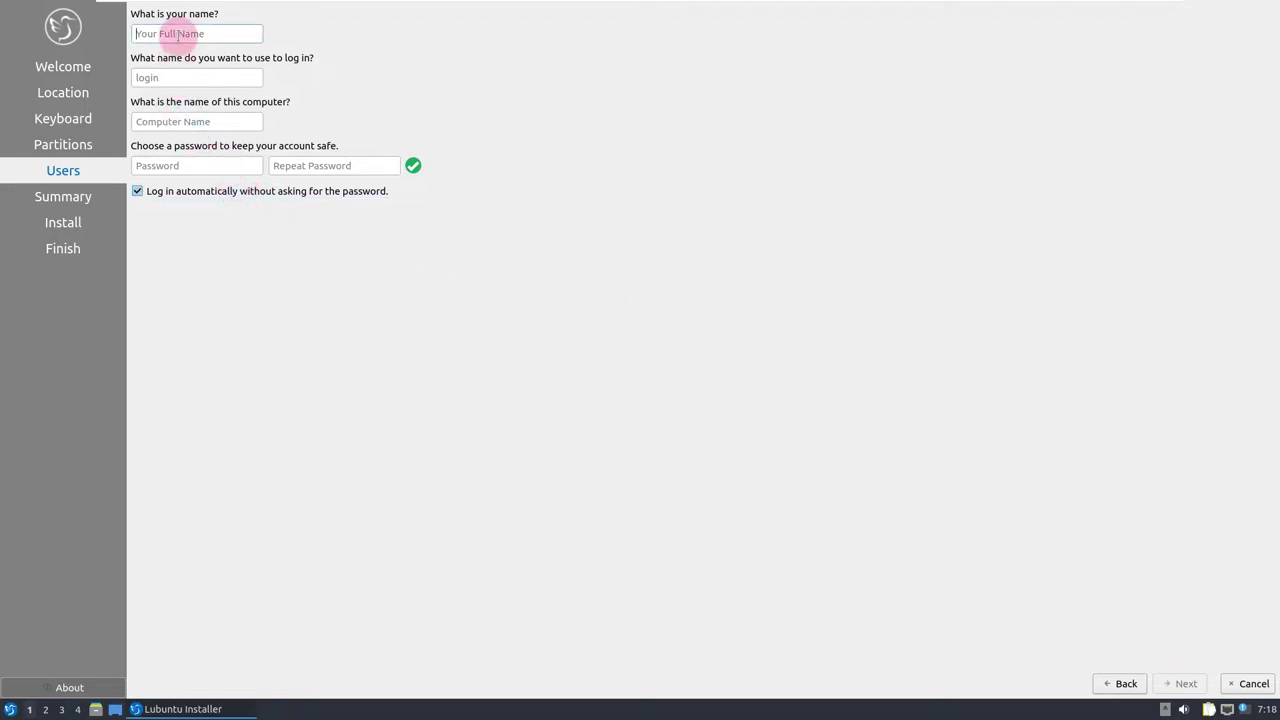
text(runboxing)
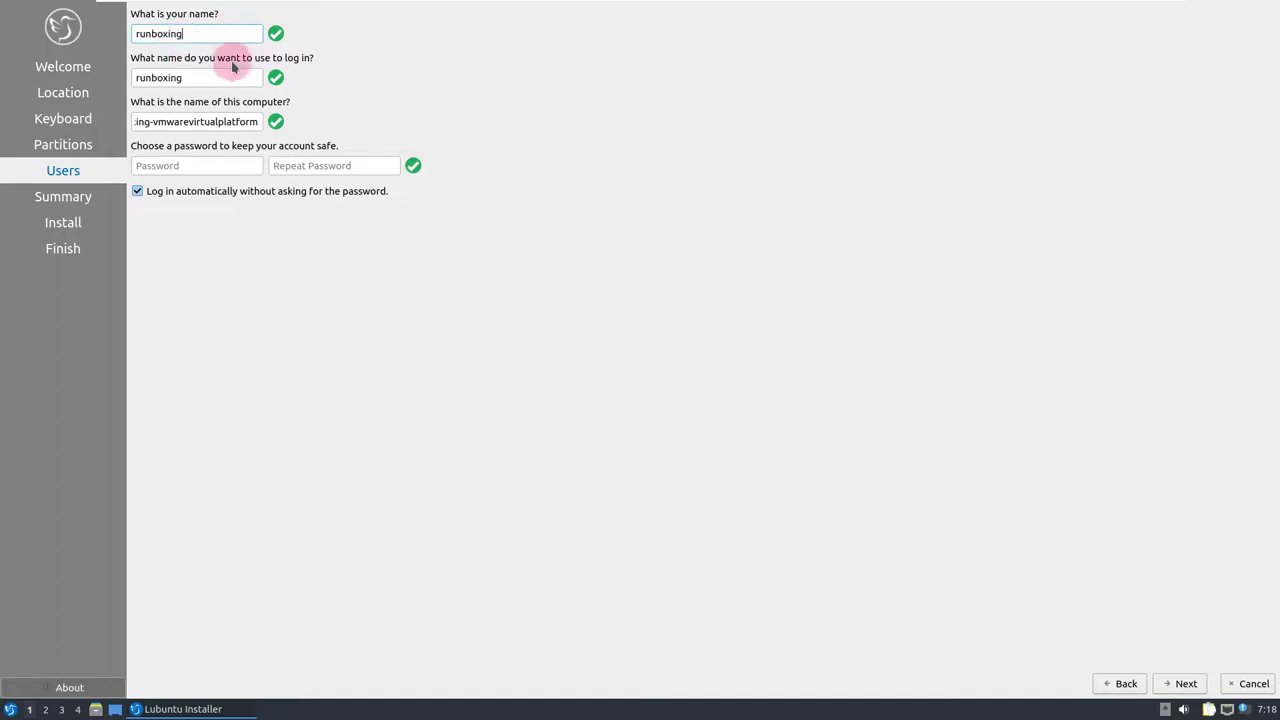
Name the computer runboxing, enter and repeat the account password, and continue to the installation summary
drag(150, 122, 419, 133)
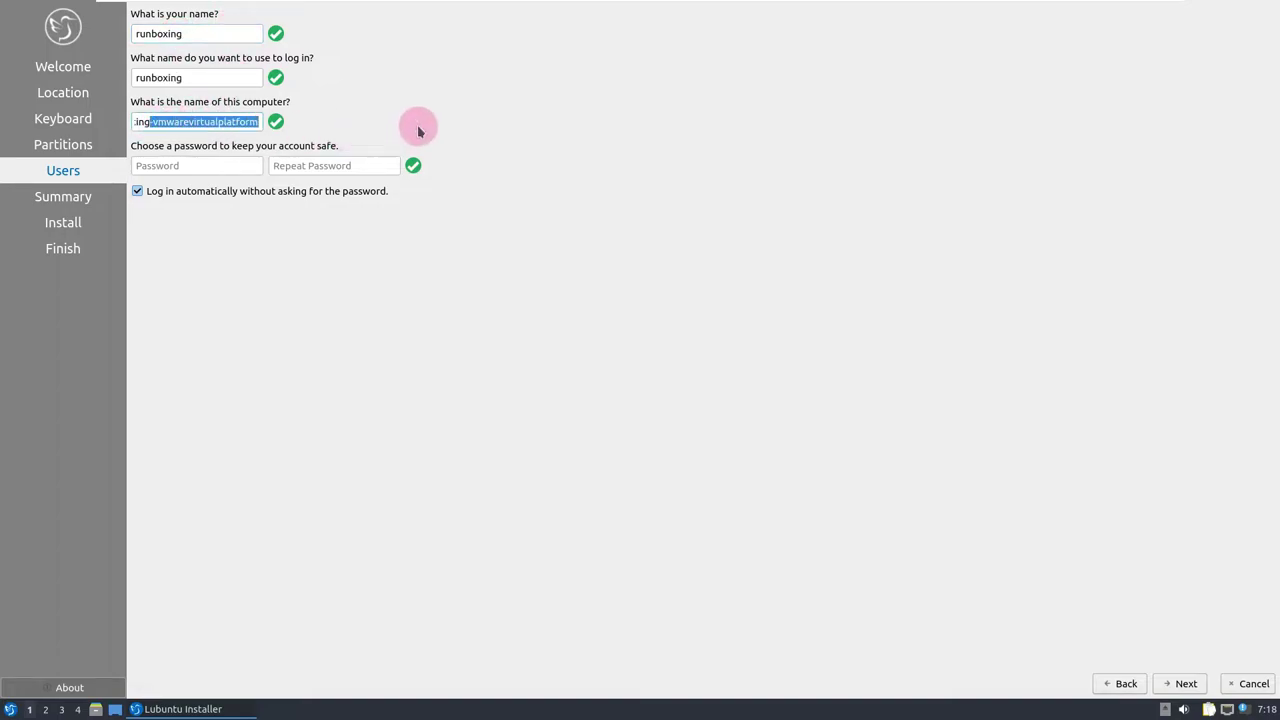
click(145, 170)
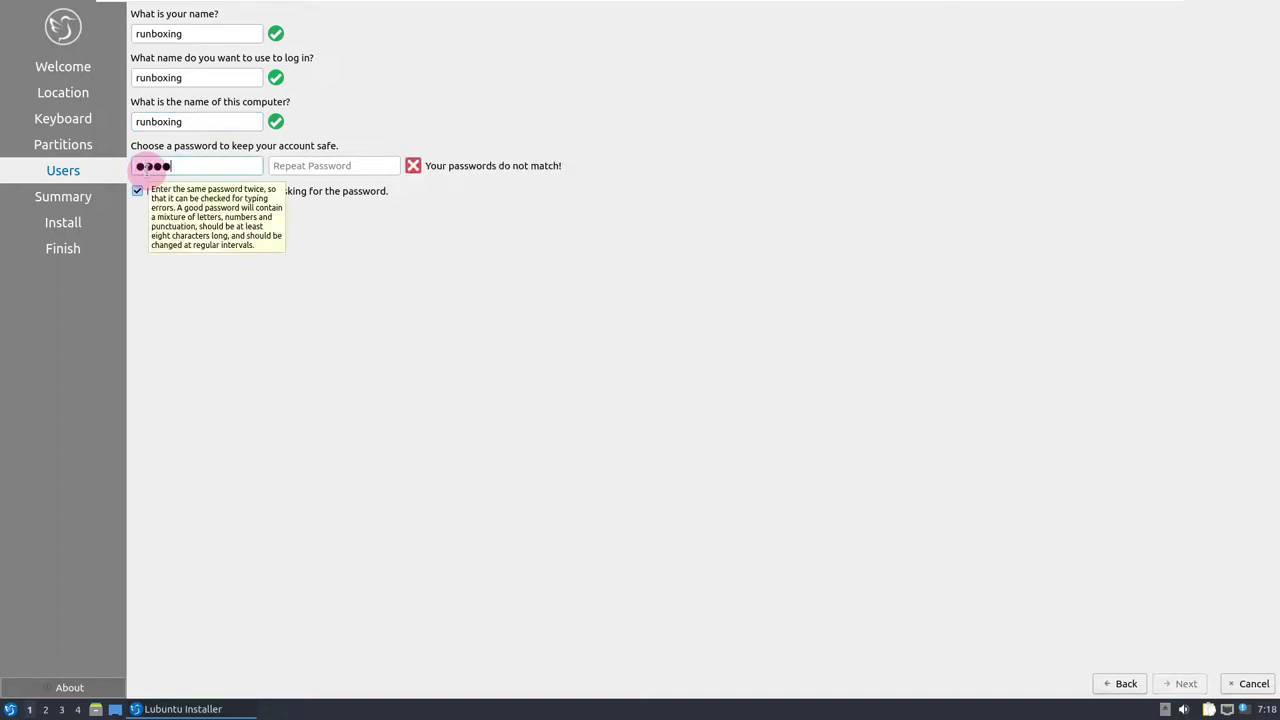
click(284, 171)
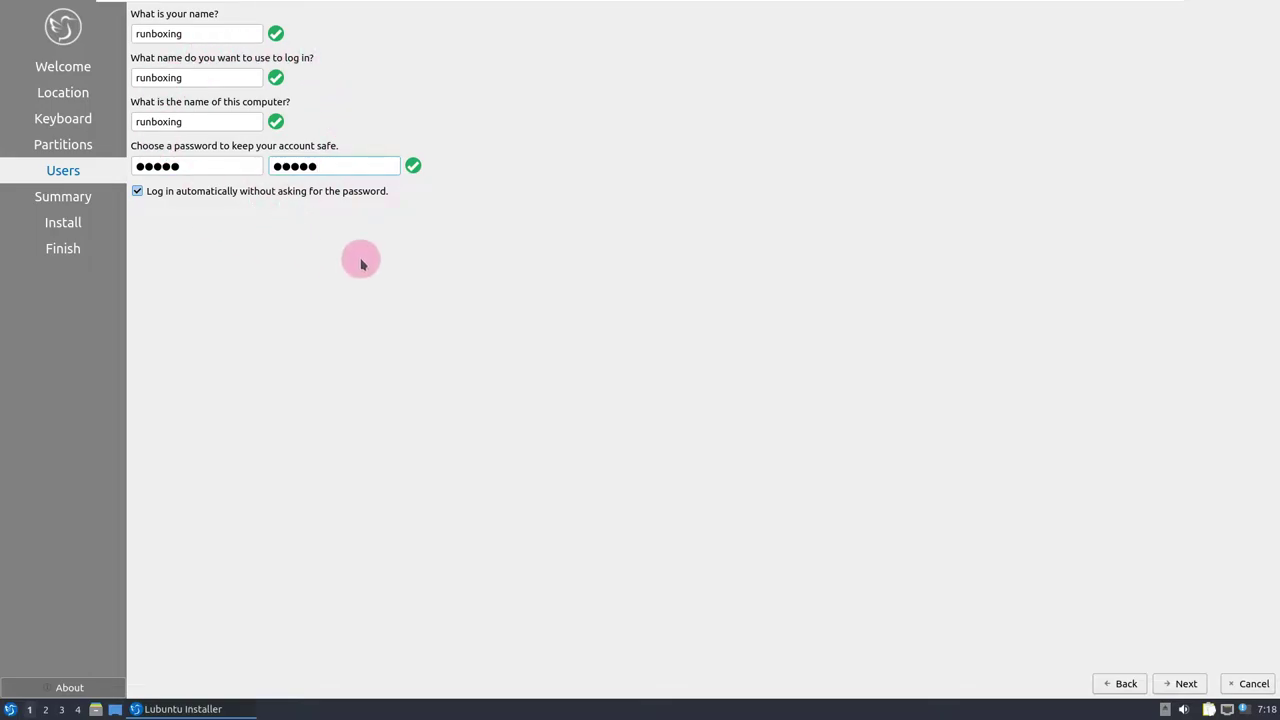
click(1182, 684)
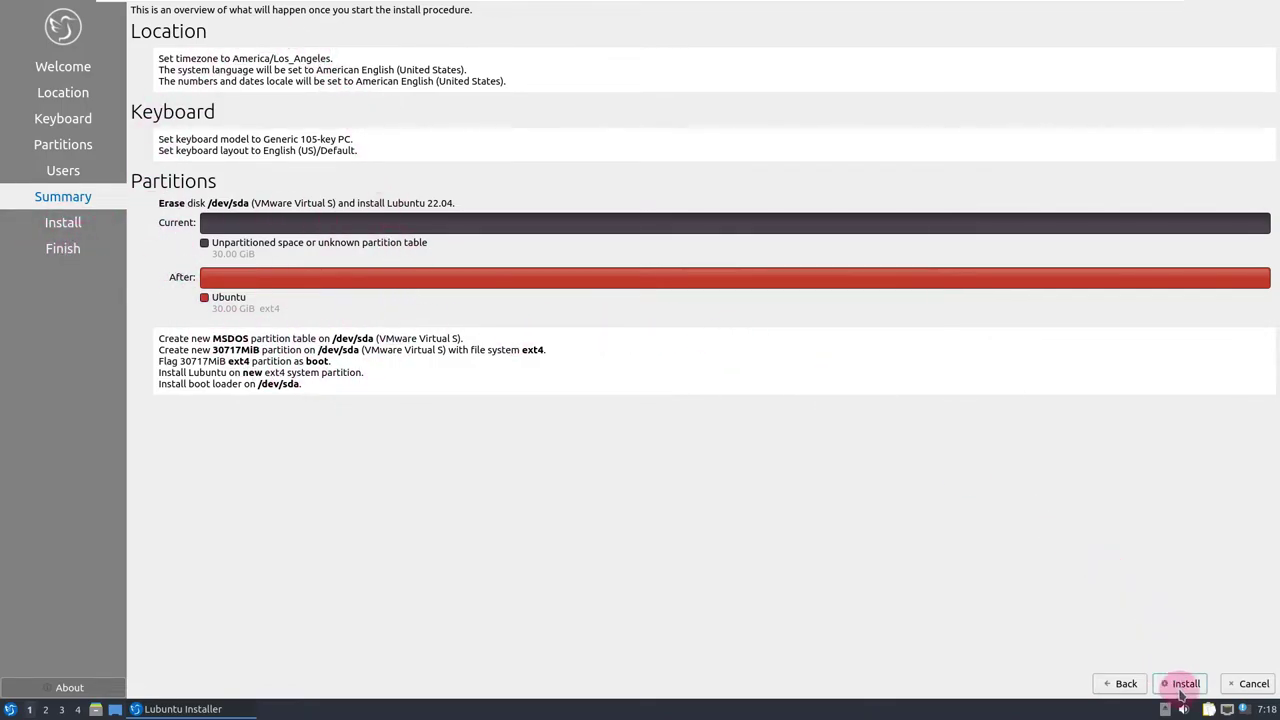
Close the Lubuntu Installer from the summary page without installing, and confirm the cancellation
right_click(218, 692)
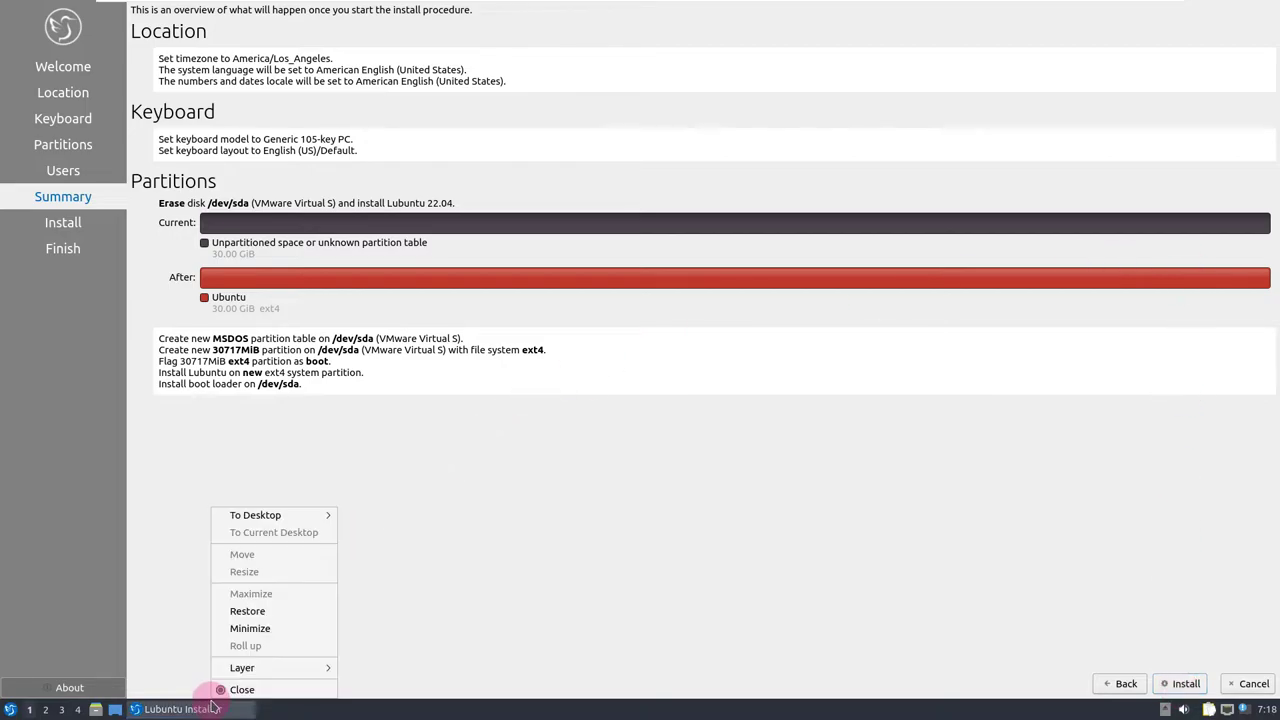
click(245, 687)
click(702, 347)
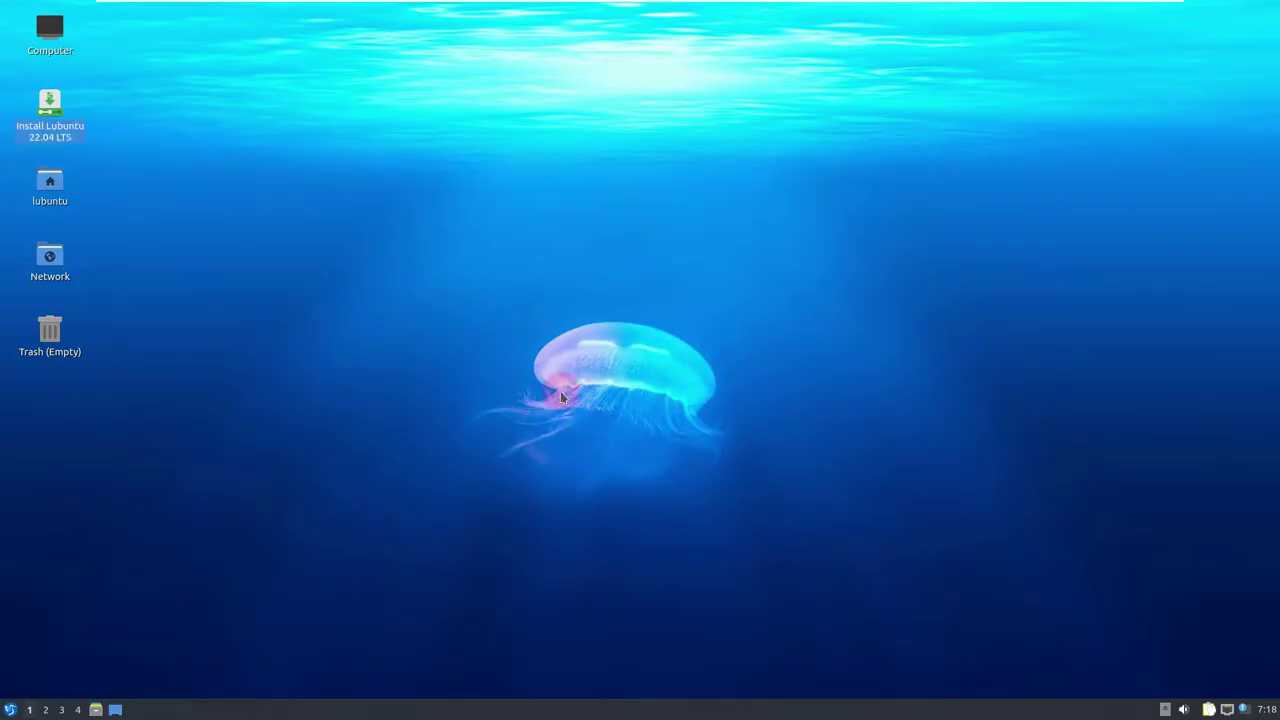
Check the LXQt desktop's version information and close the About window
click(10, 710)
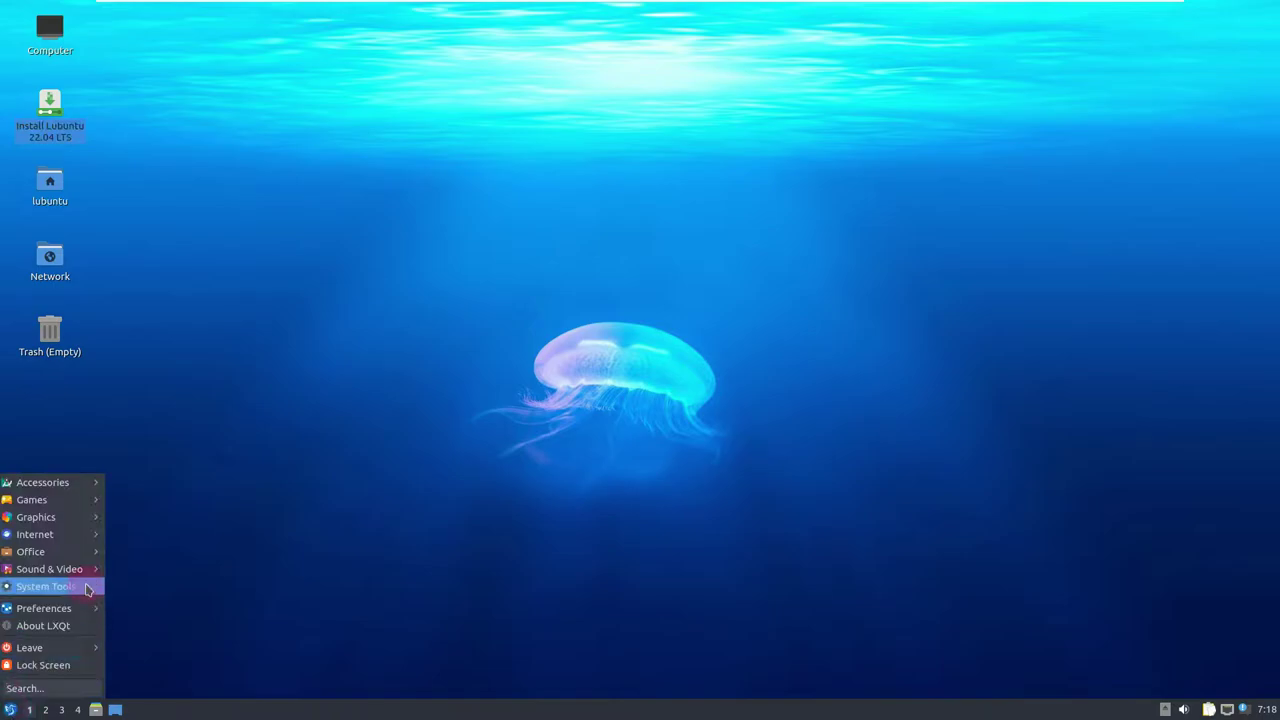
click(82, 625)
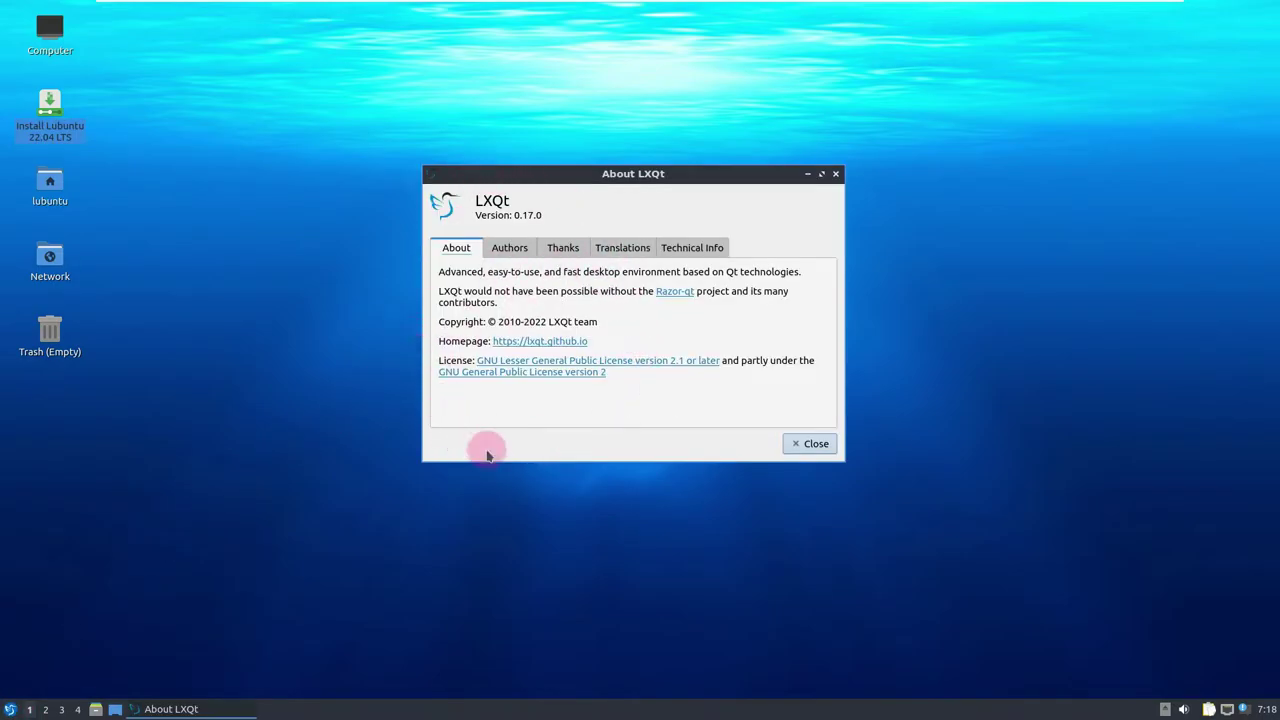
click(808, 444)
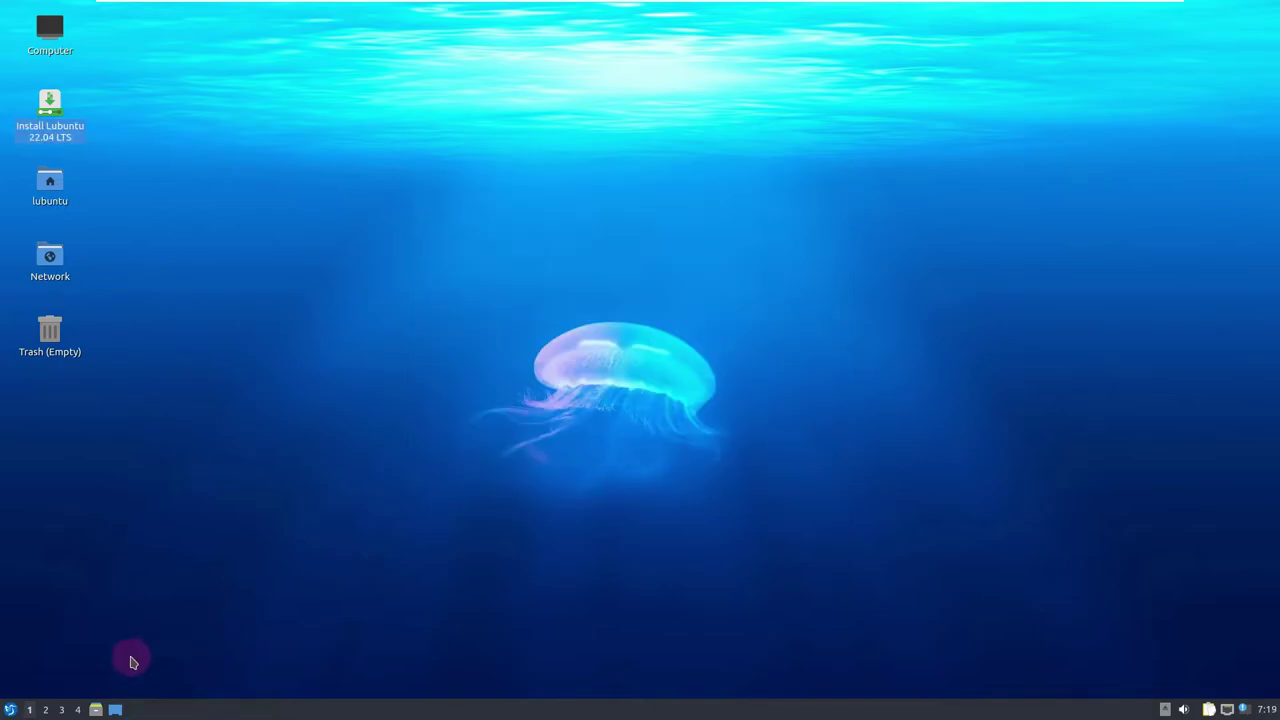
Launch the qps process manager from the system tools, maximize its window, and examine the list of all processes
click(10, 710)
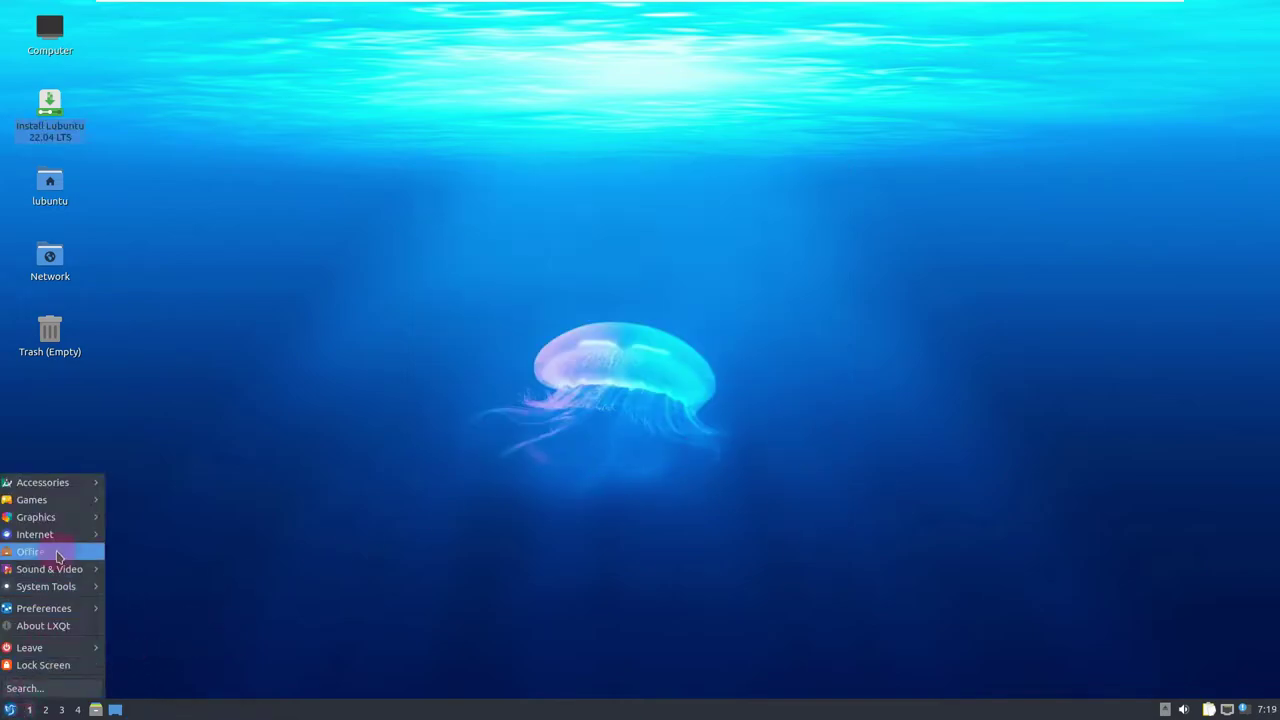
mouse_move(62, 608)
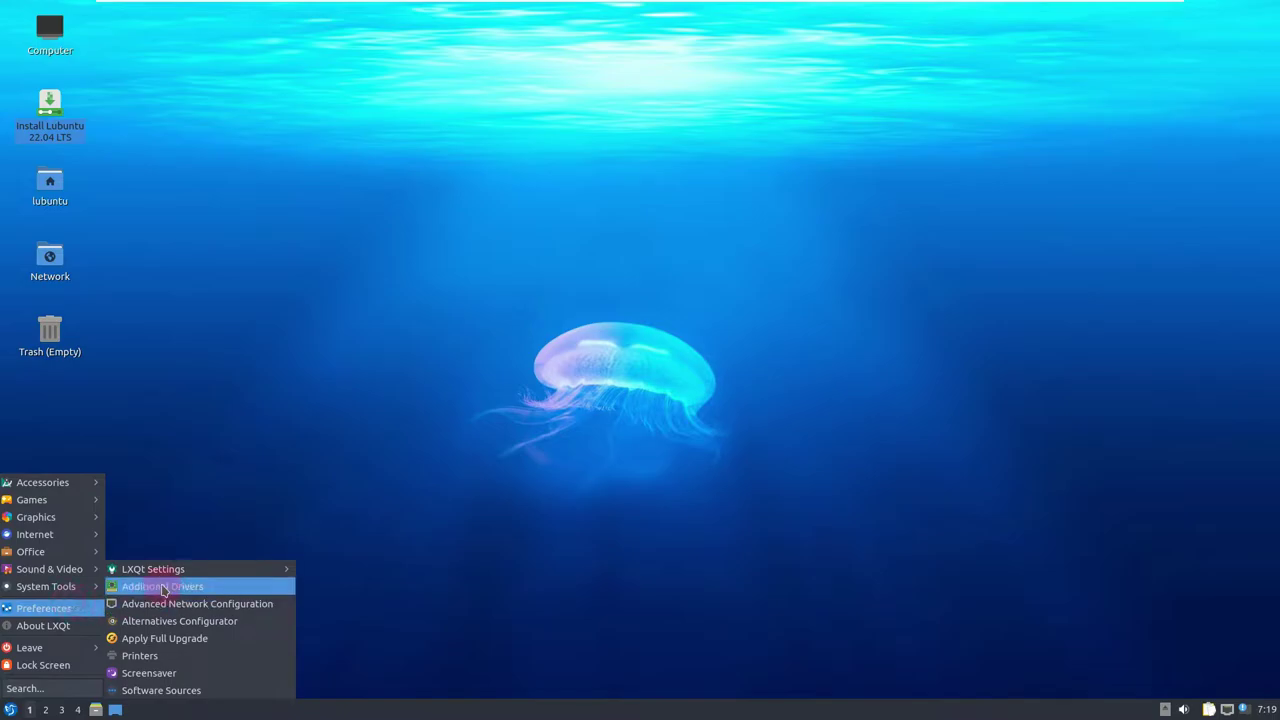
mouse_move(166, 577)
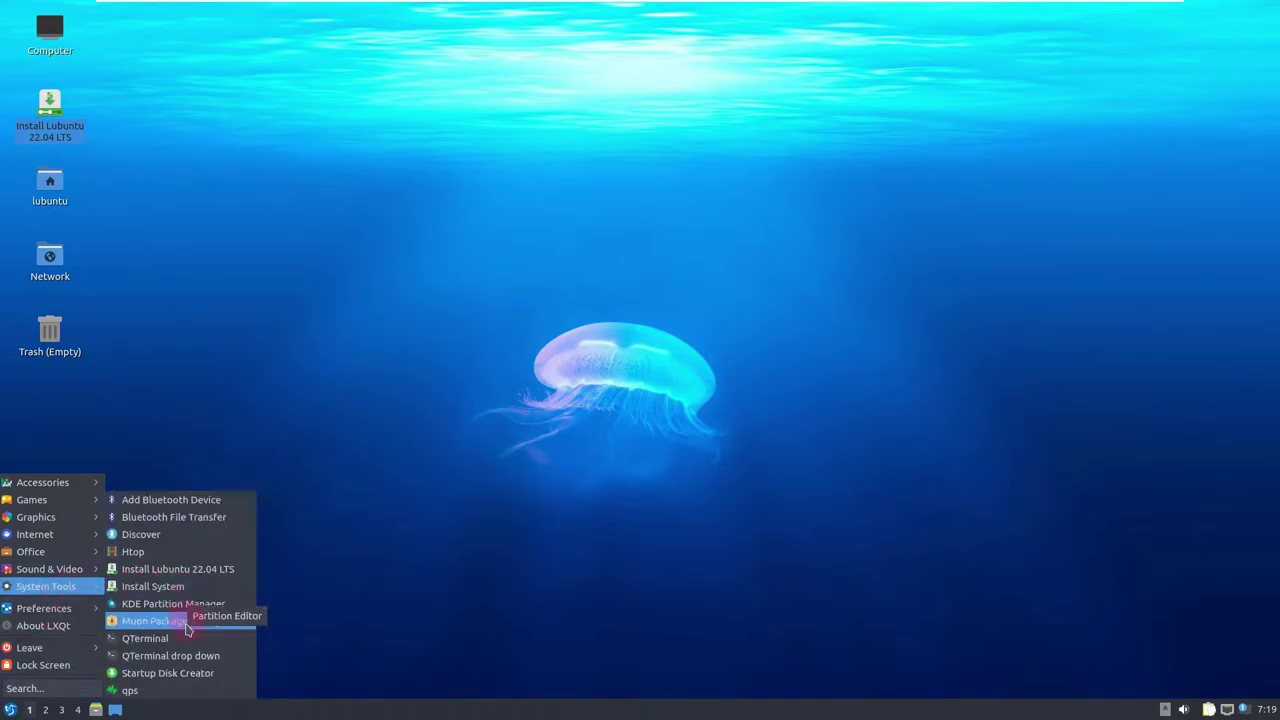
click(179, 691)
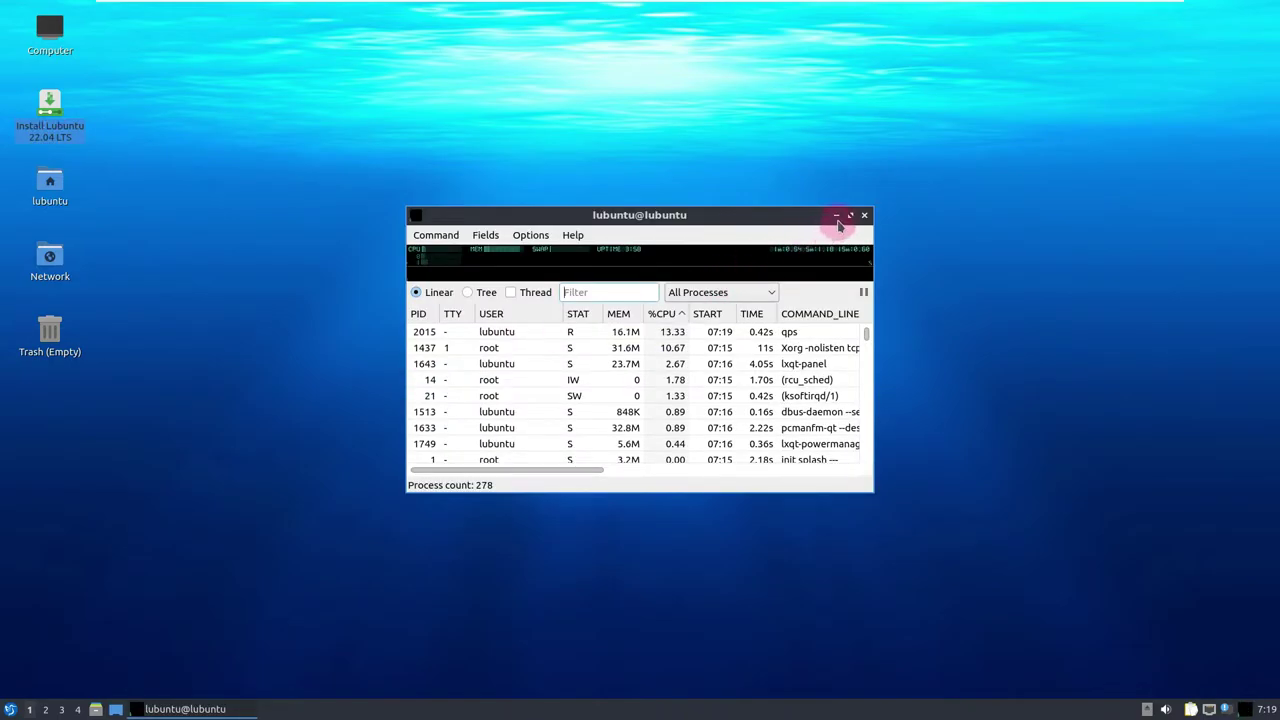
click(851, 217)
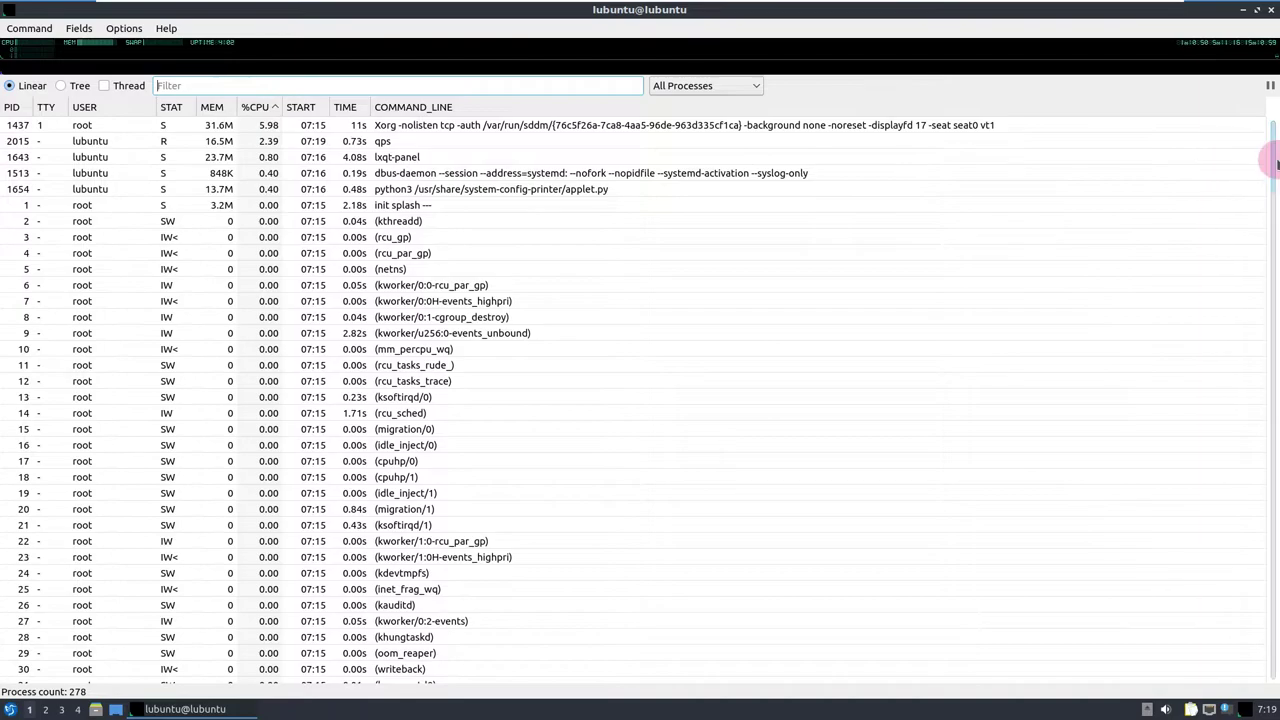
drag(1272, 172, 1260, 663)
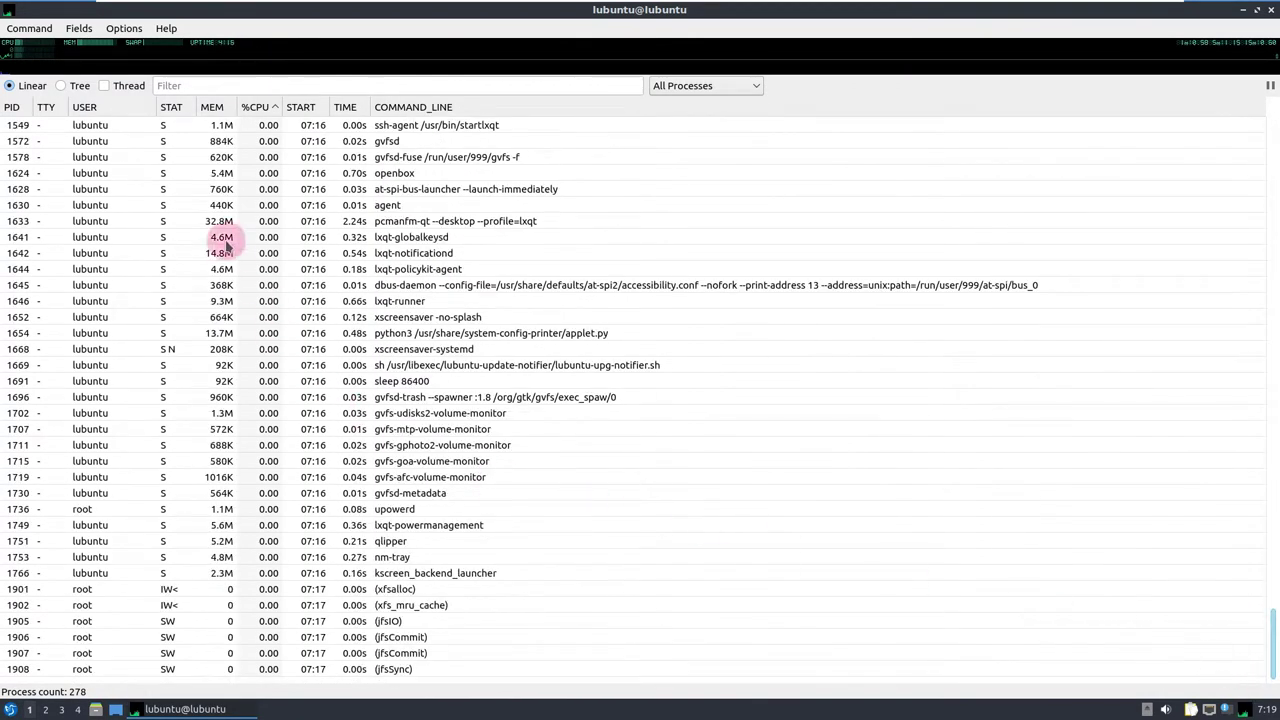
Check the version information of the qps process manager and dismiss it
click(167, 30)
click(180, 46)
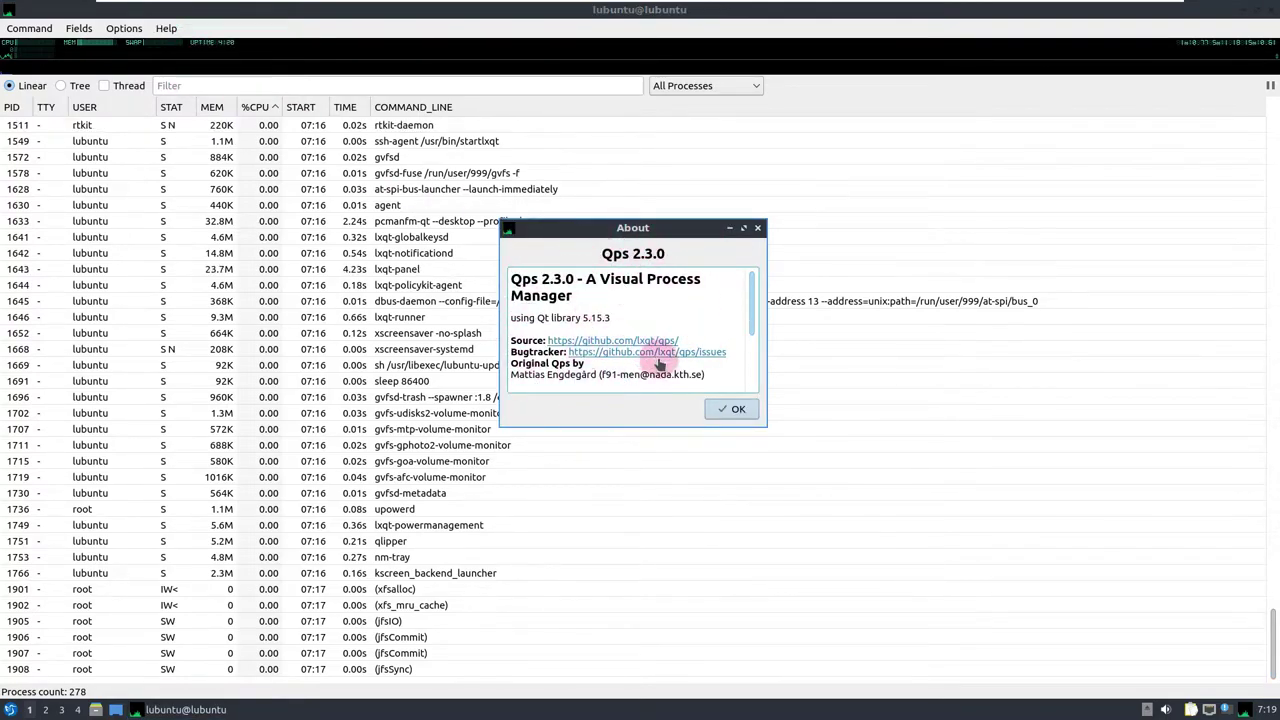
click(731, 409)
Show the qps processes as a tree with threads included, review them from the first process, and close qps
click(62, 87)
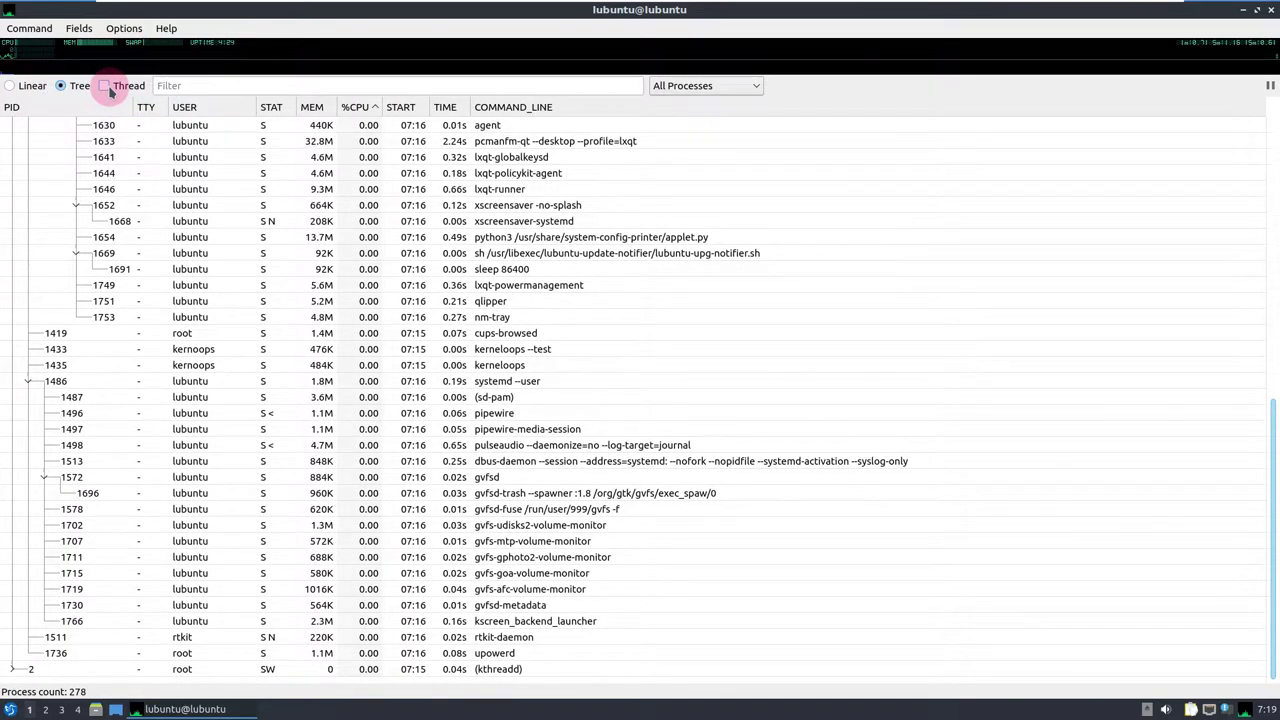
click(104, 86)
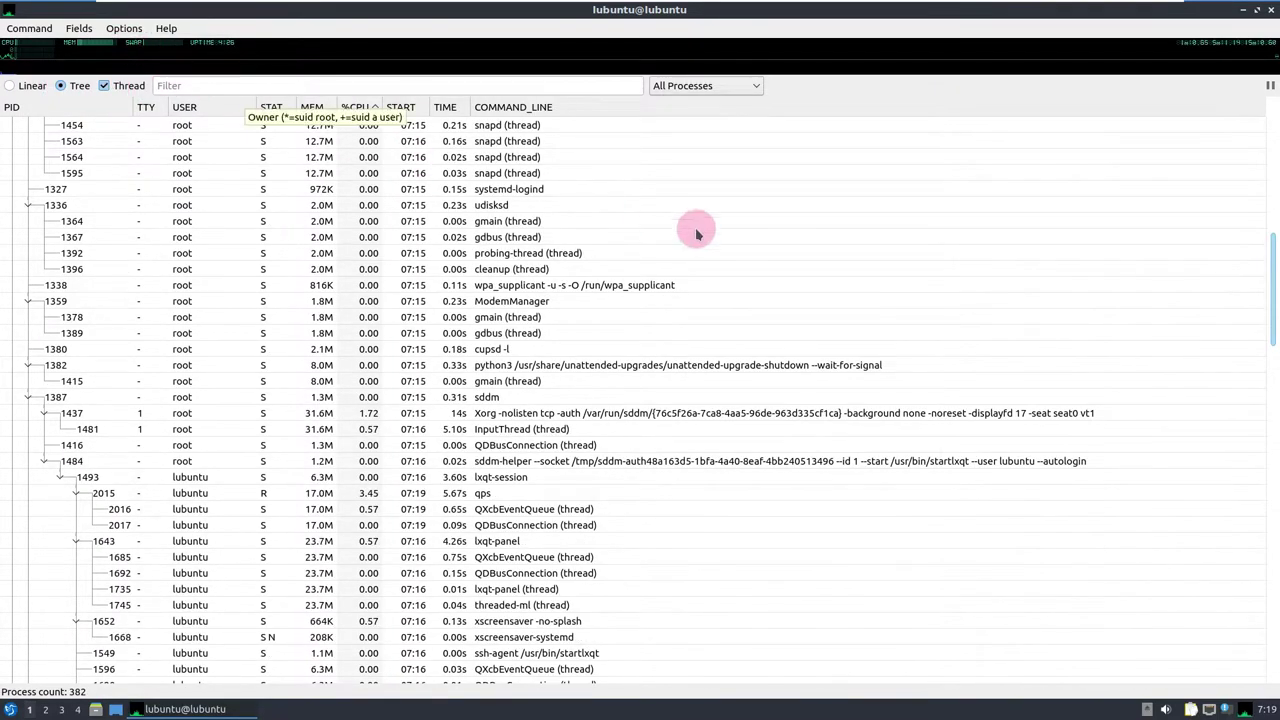
drag(1275, 293, 1275, 140)
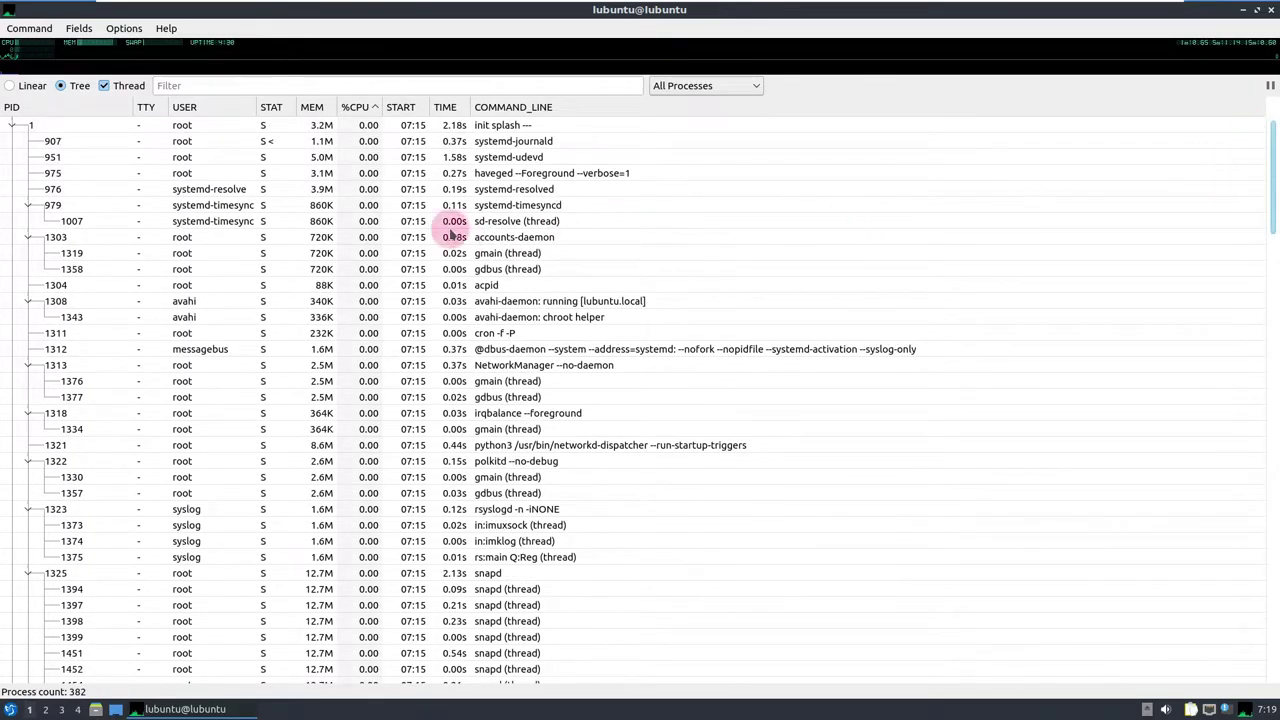
click(1270, 12)
Launch Htop from the system tools and change its process list to tree view
click(12, 708)
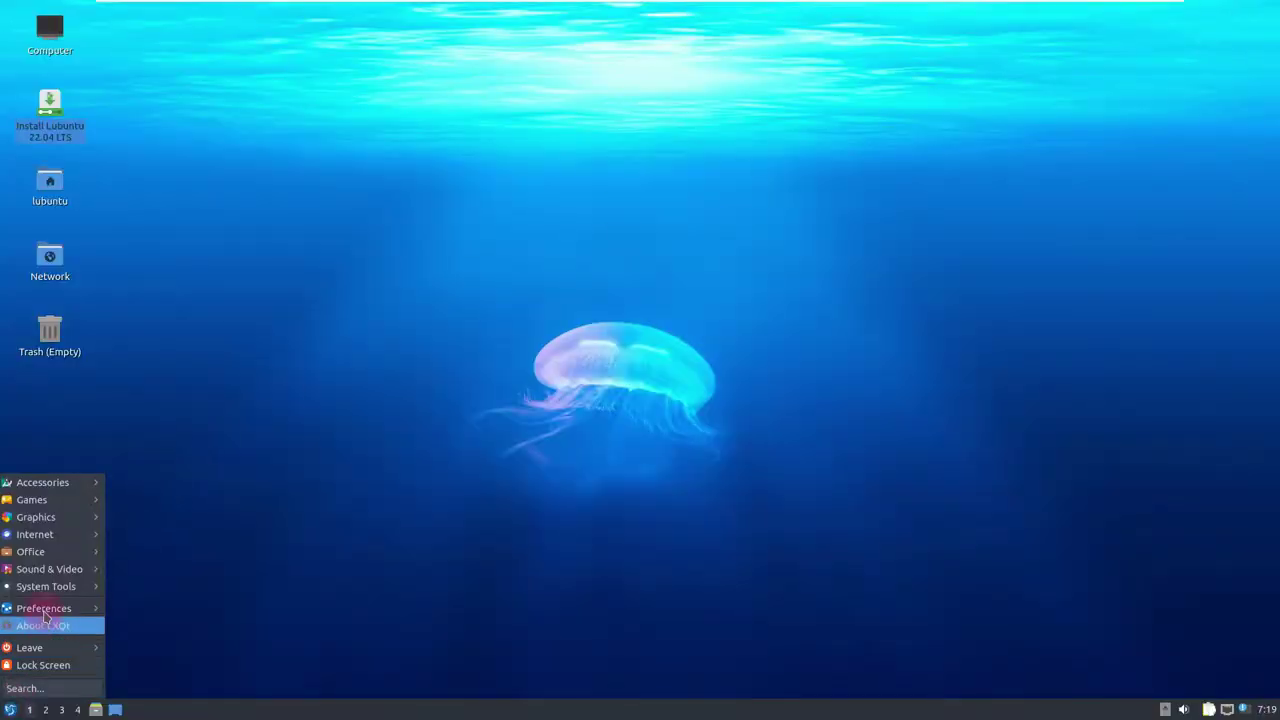
mouse_move(50, 588)
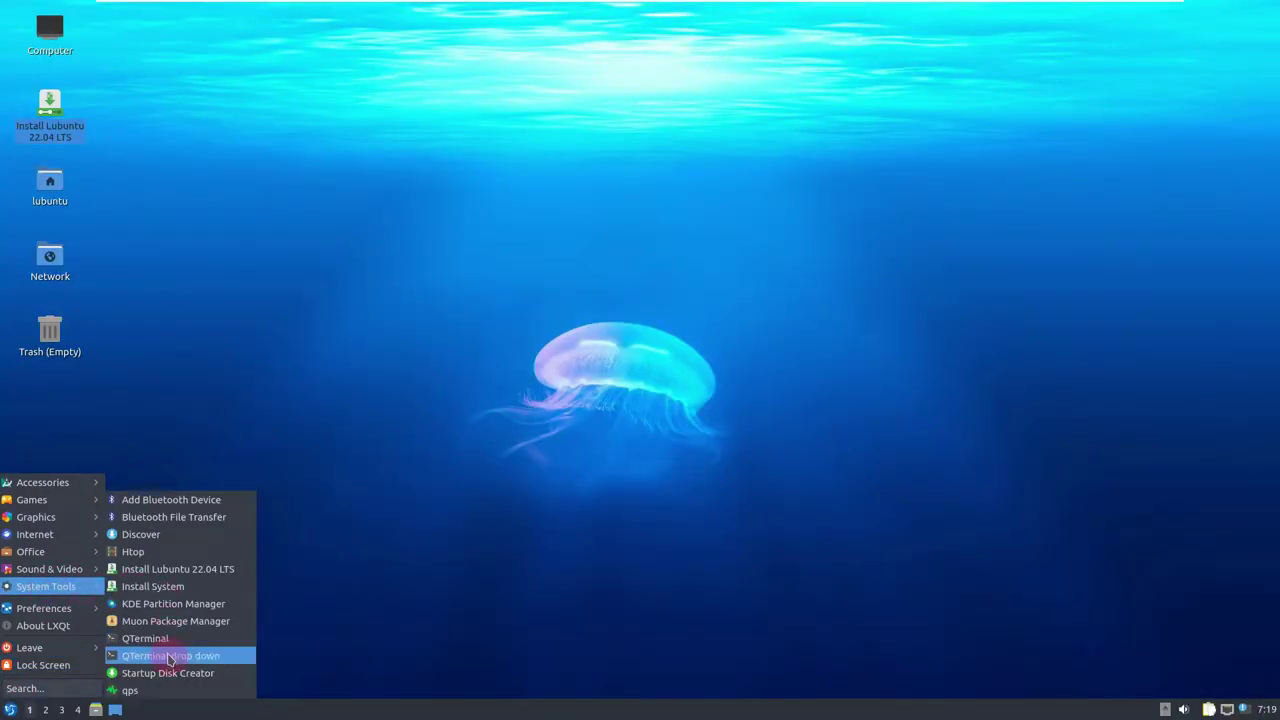
click(174, 556)
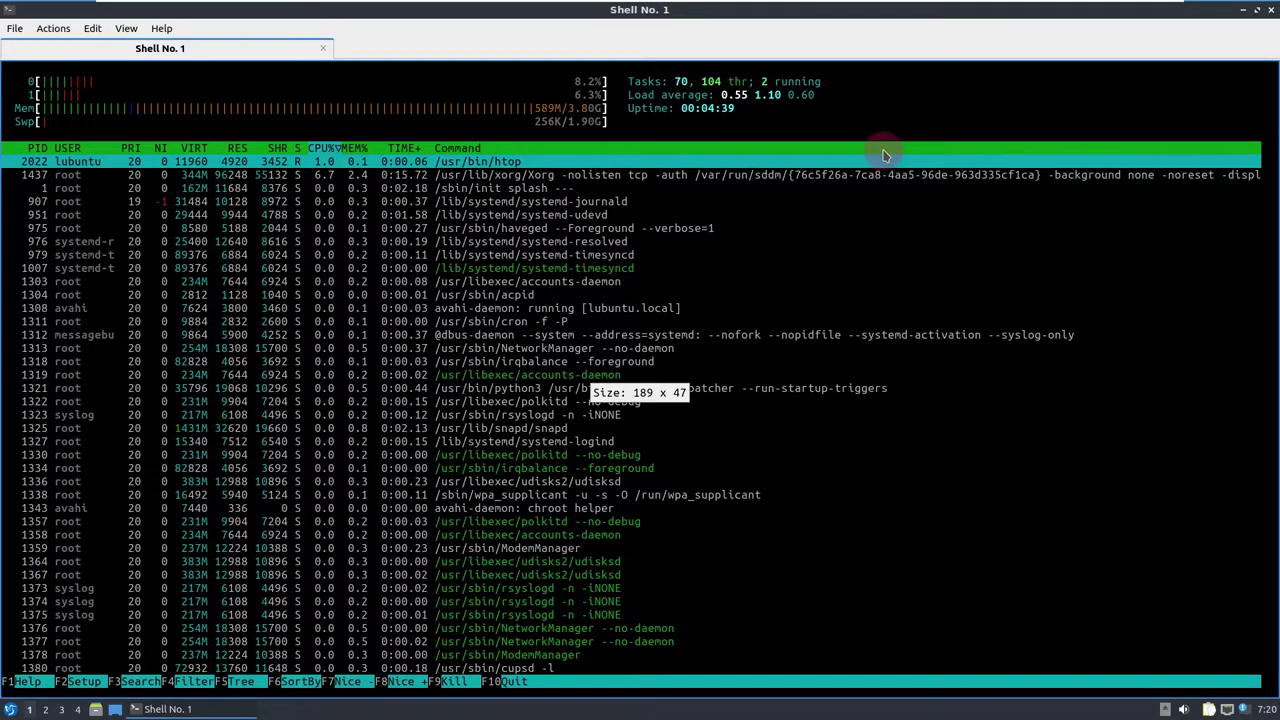
key(F5)
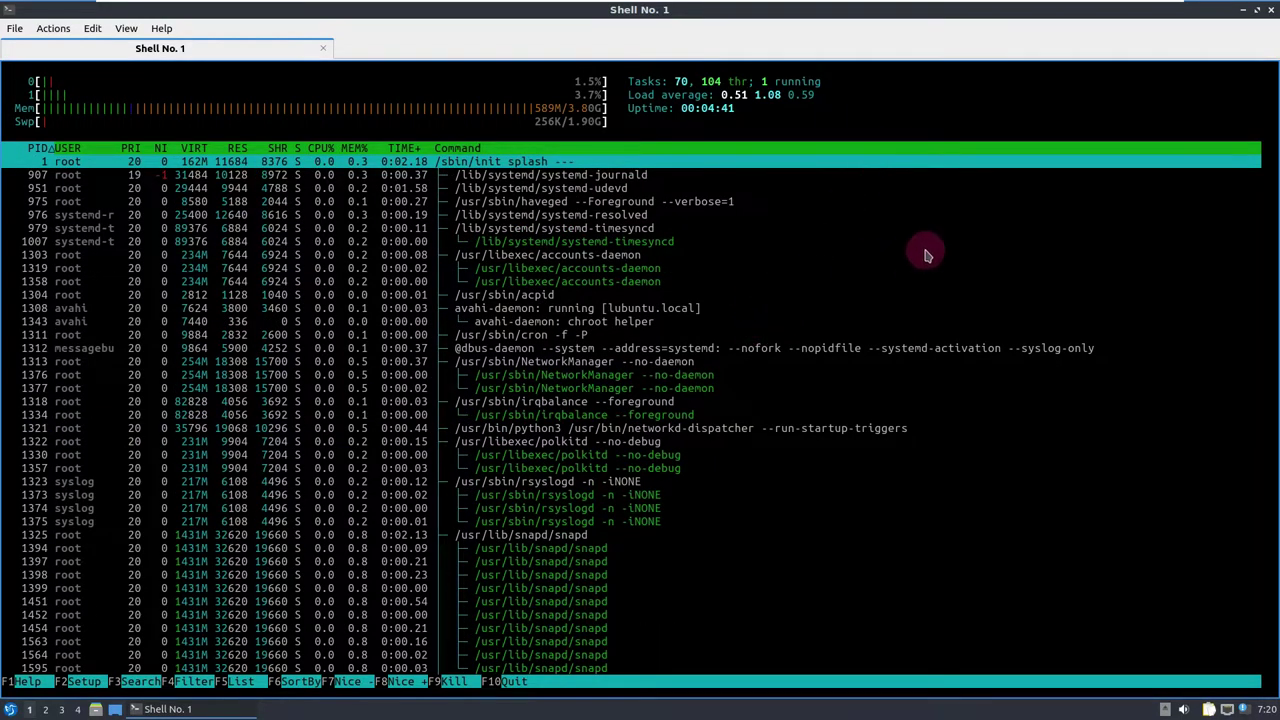
Examine the whole Htop process tree down to its end and back, and exit the terminal with confirmation
scroll(922, 253, down, 2)
scroll(922, 253, down, 1)
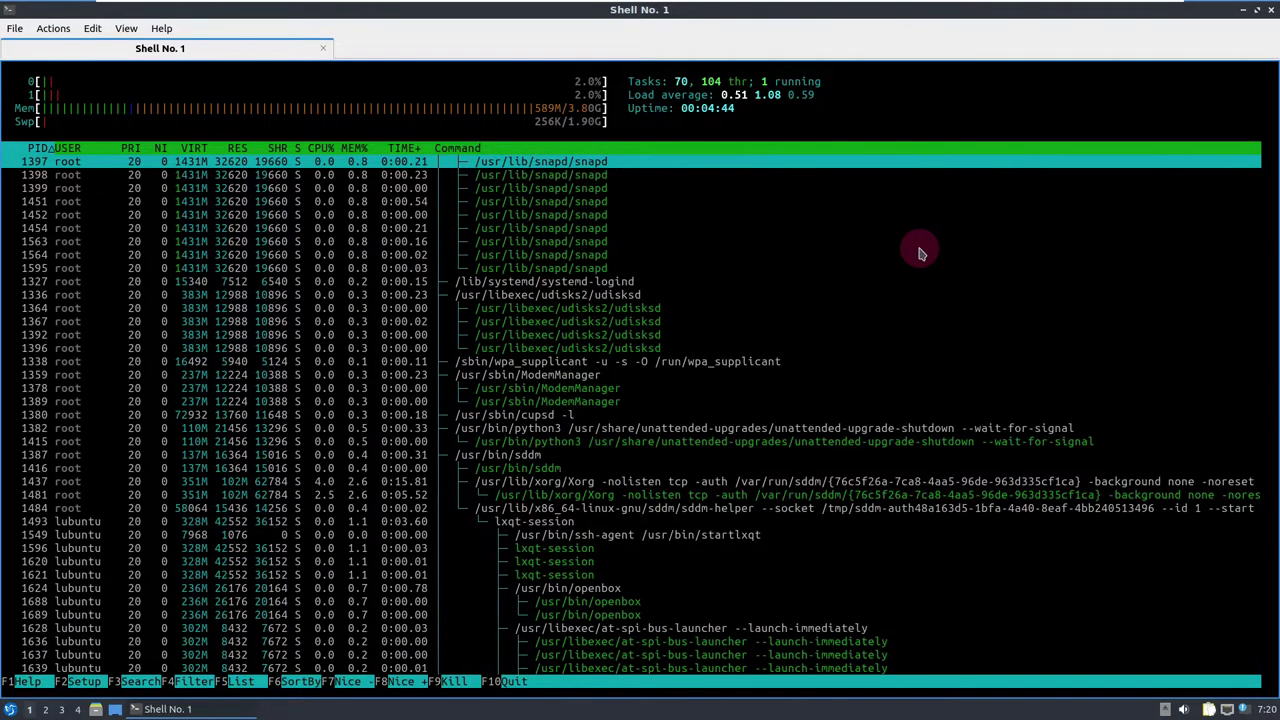
scroll(920, 252, down, 3)
scroll(916, 252, down, 1)
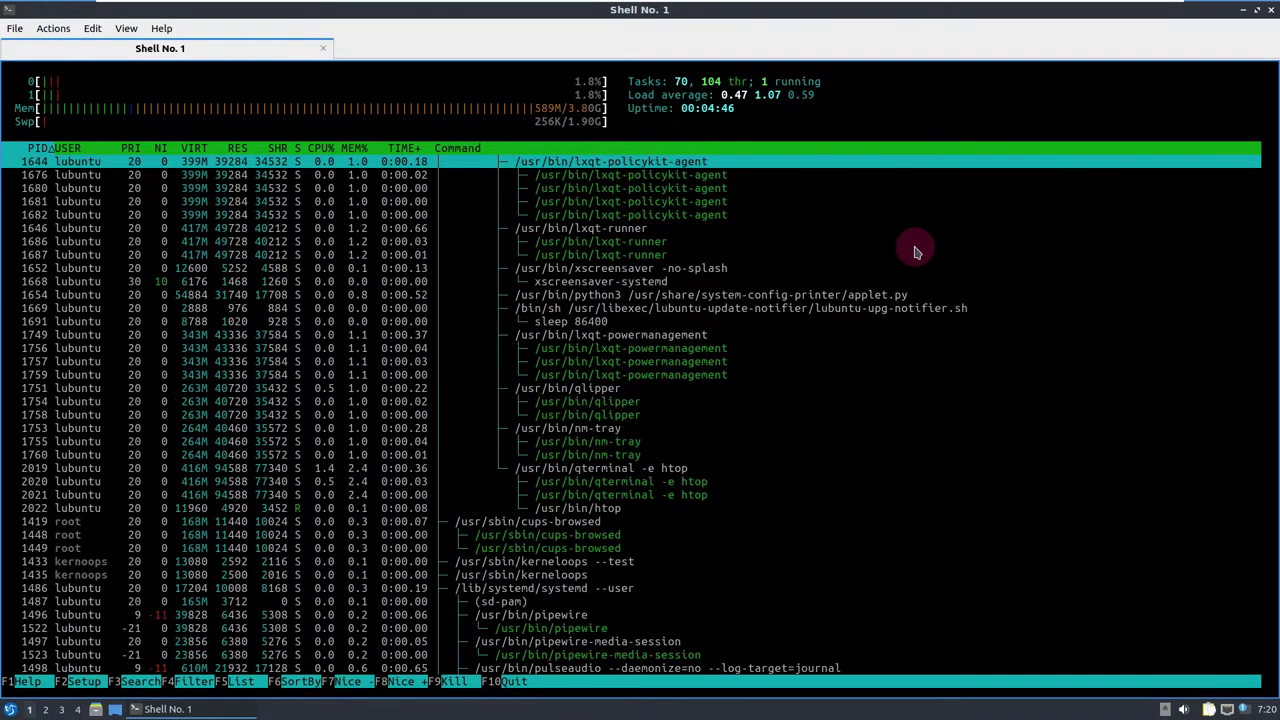
scroll(815, 380, down, 2)
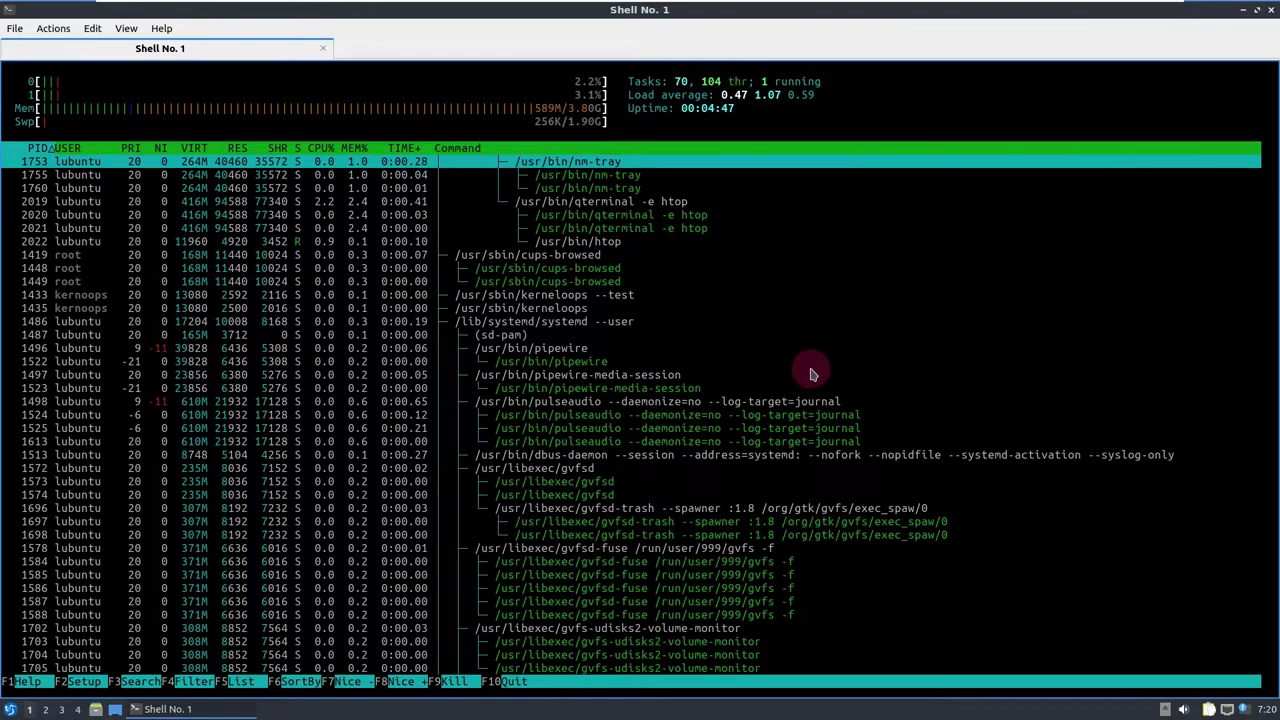
scroll(812, 374, down, 5)
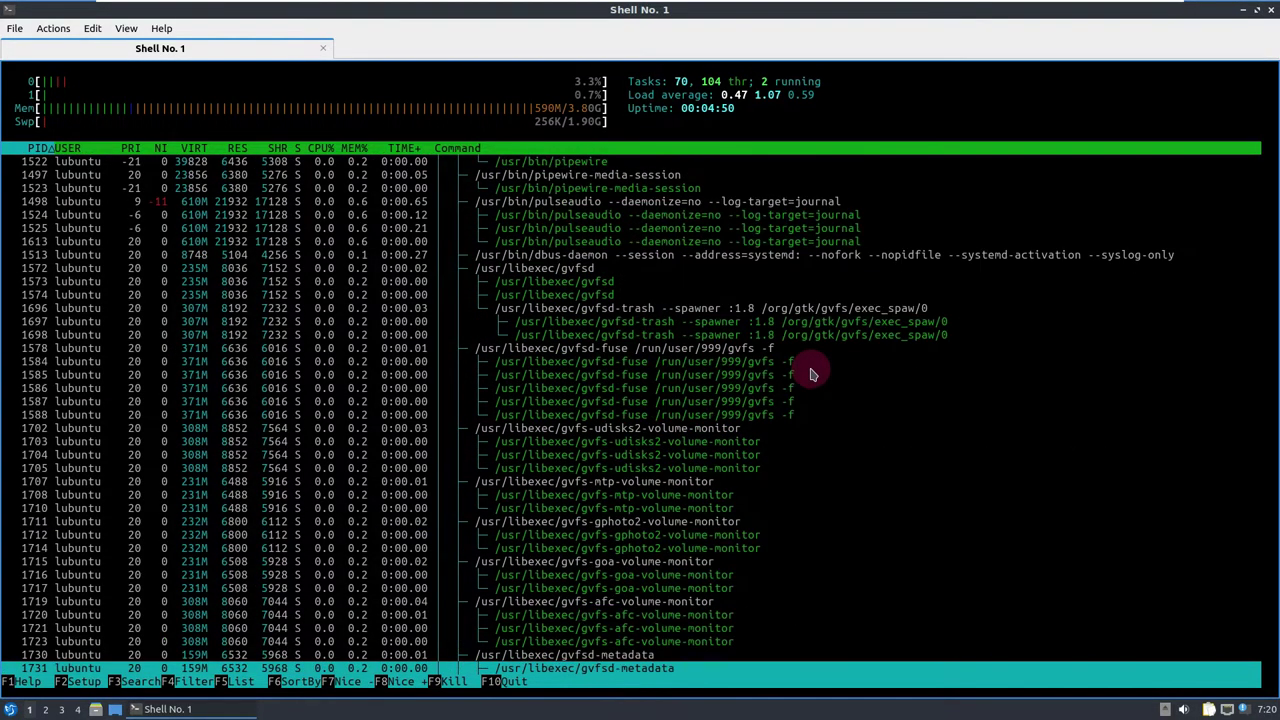
scroll(812, 374, up, 10)
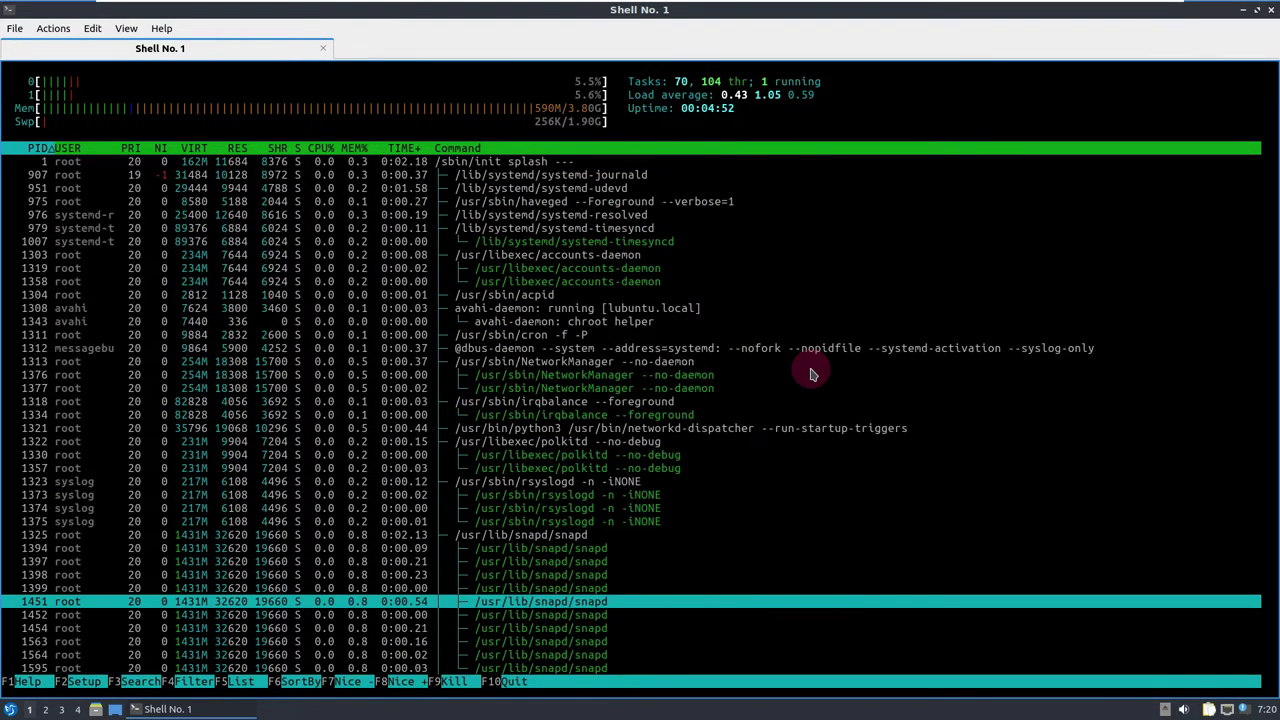
scroll(812, 374, up, 3)
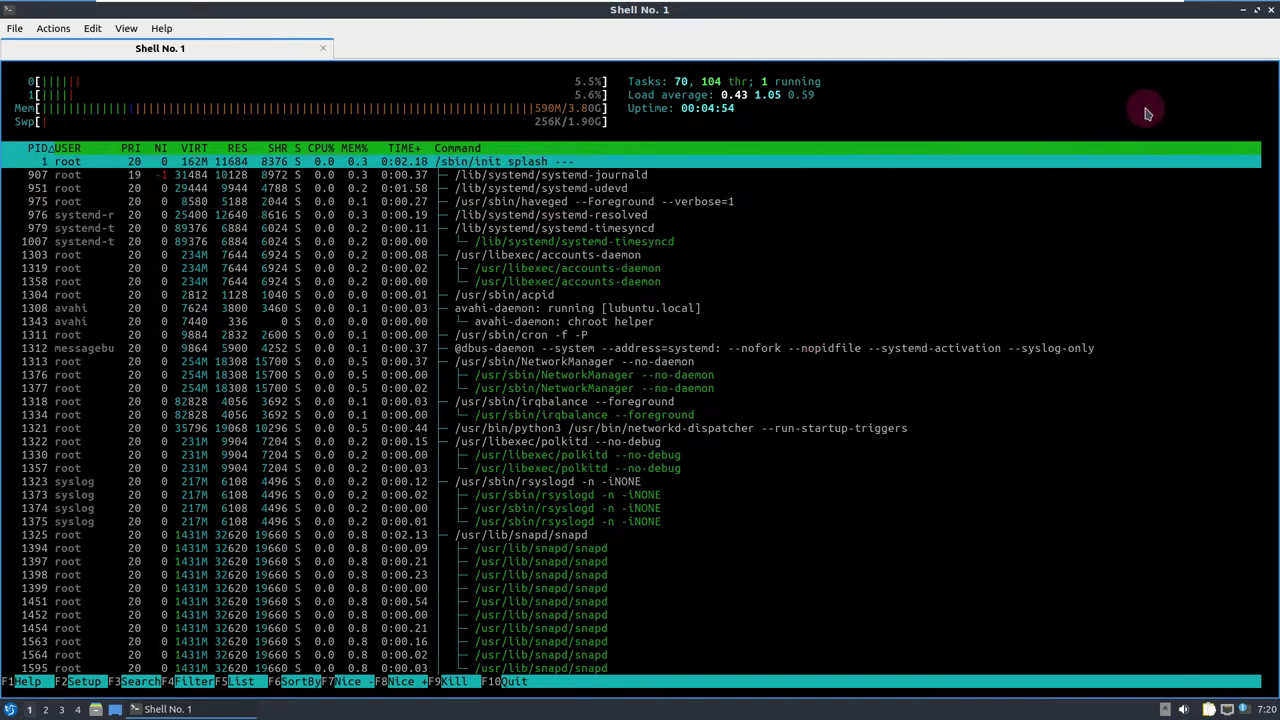
click(1268, 14)
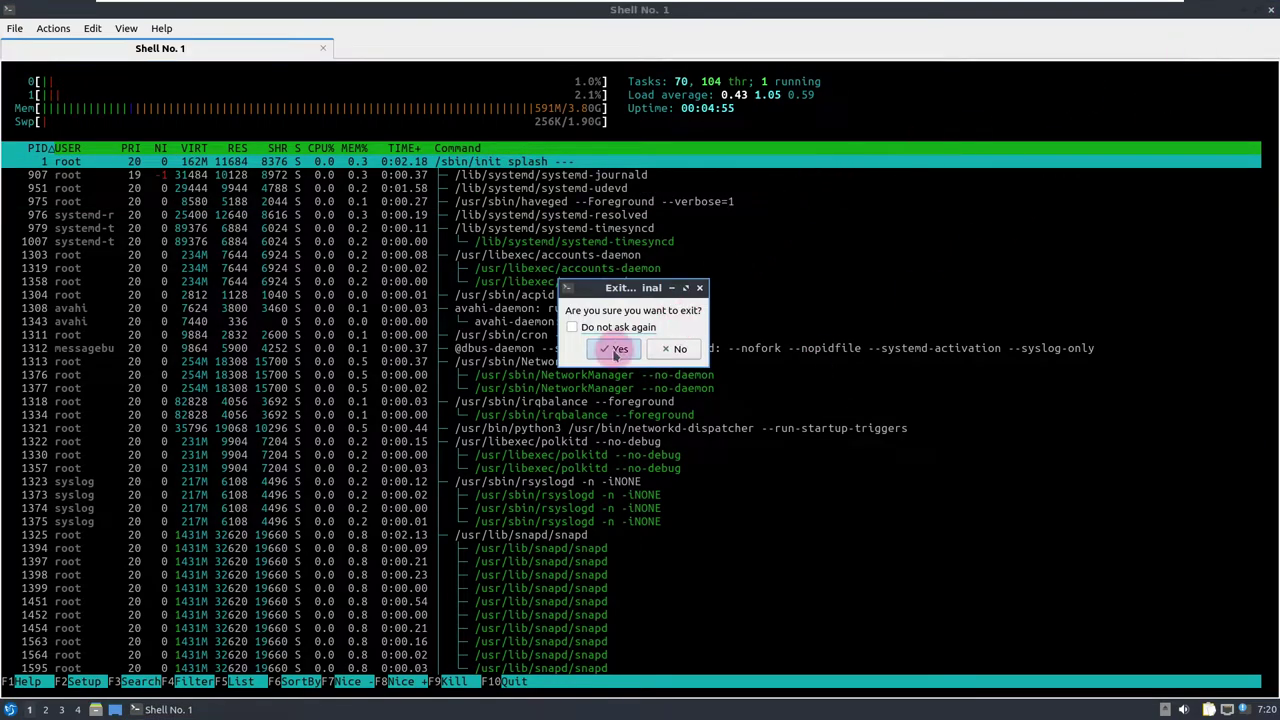
click(614, 348)
Open the file manager at the lubuntu home folder, maximize it, check its version information, and close it
click(102, 707)
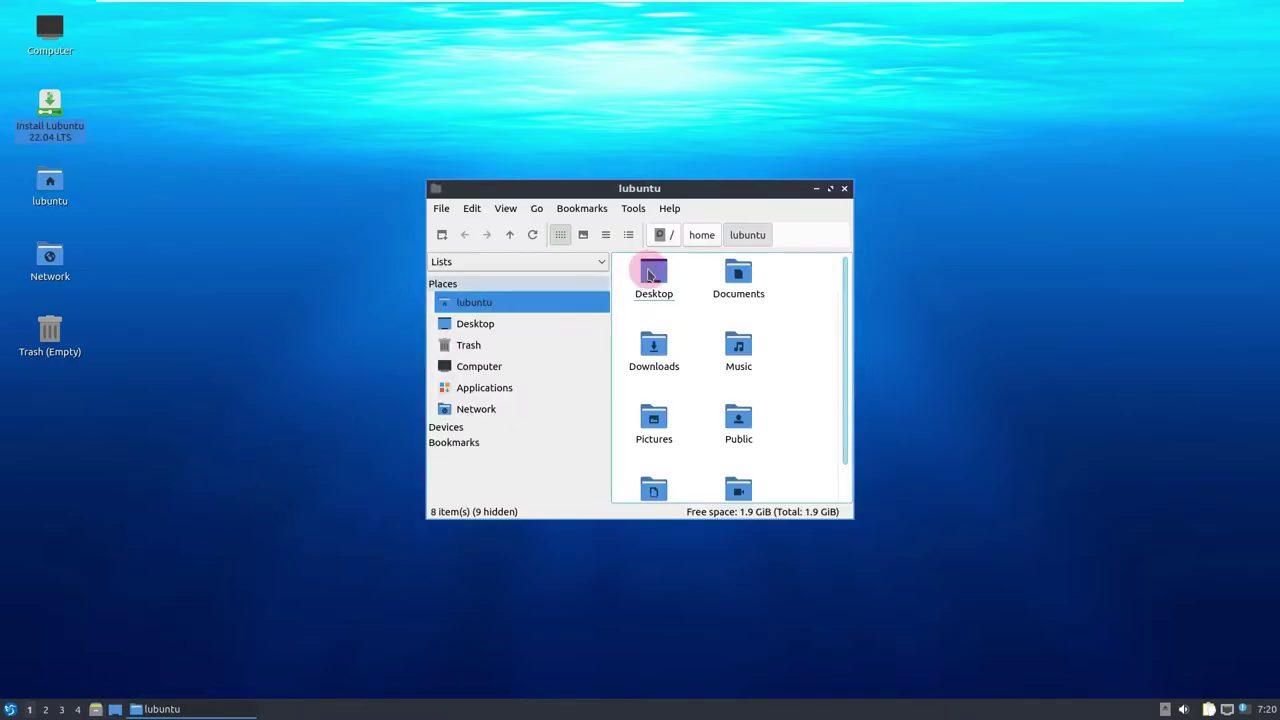
click(830, 190)
click(243, 28)
click(258, 46)
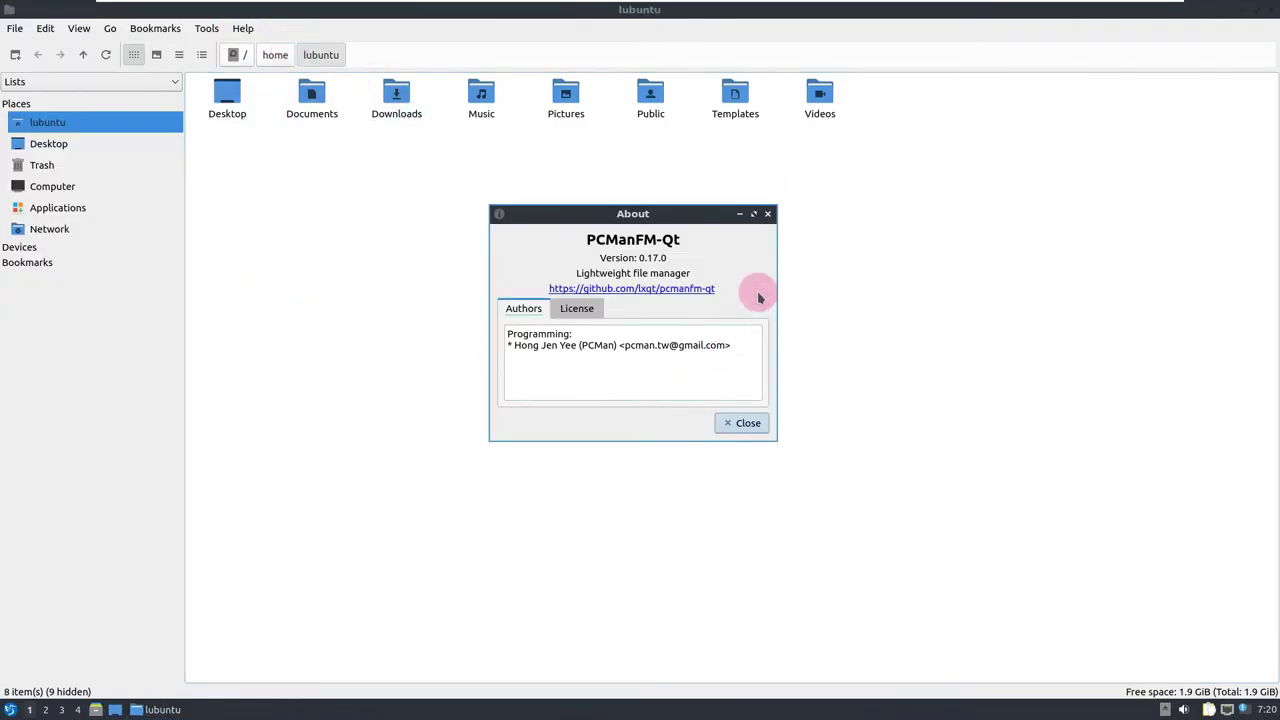
click(731, 428)
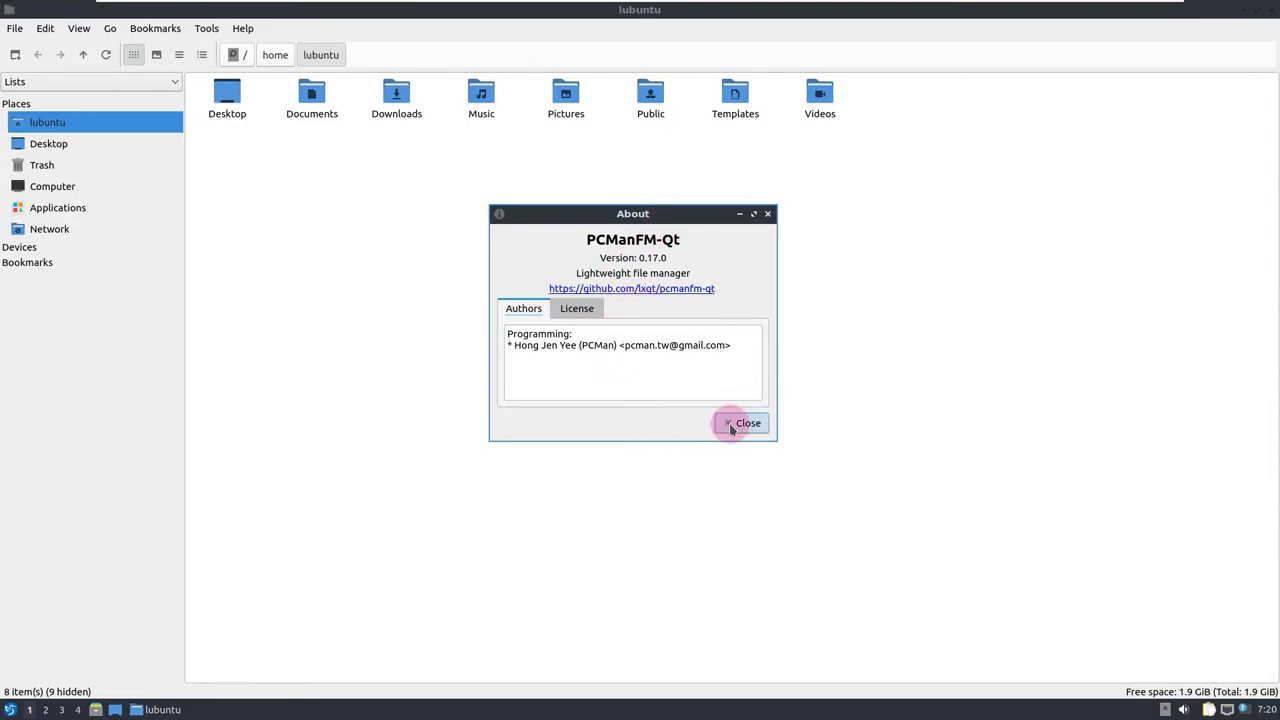
click(1270, 11)
Open the panel configuration from the taskbar, review its widgets list and general panel settings, and close it
right_click(622, 708)
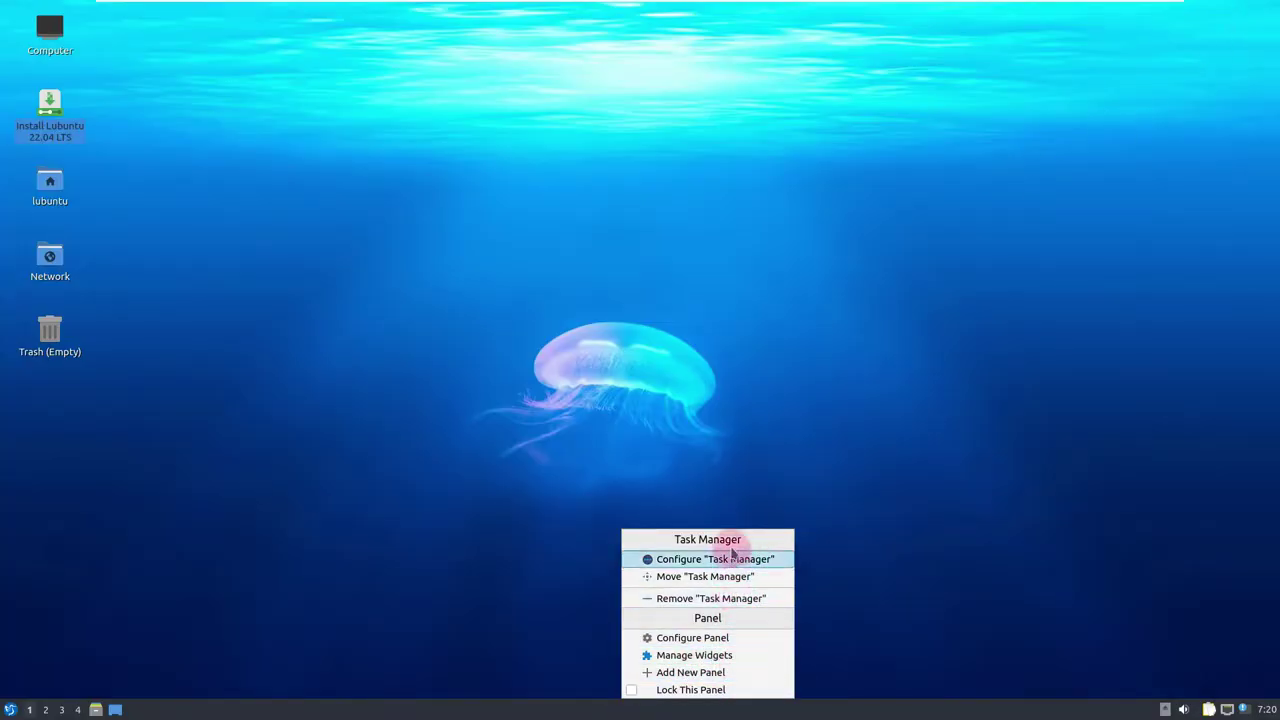
click(708, 637)
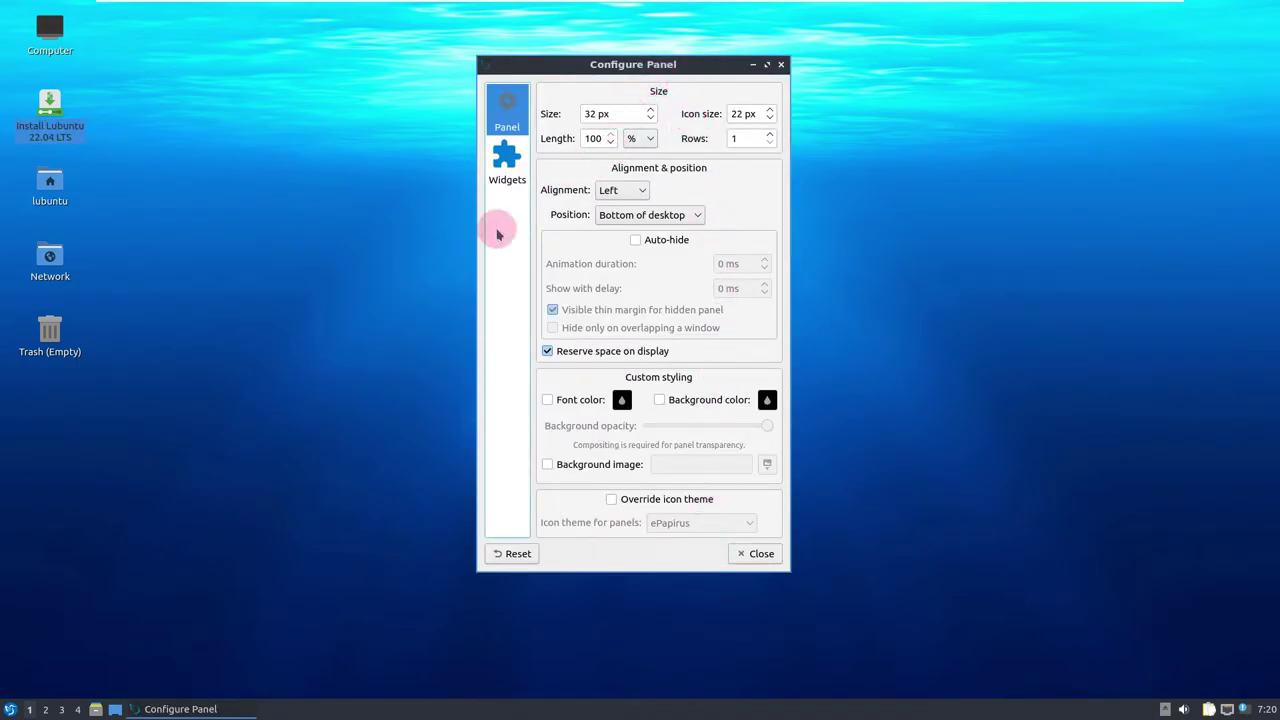
click(505, 162)
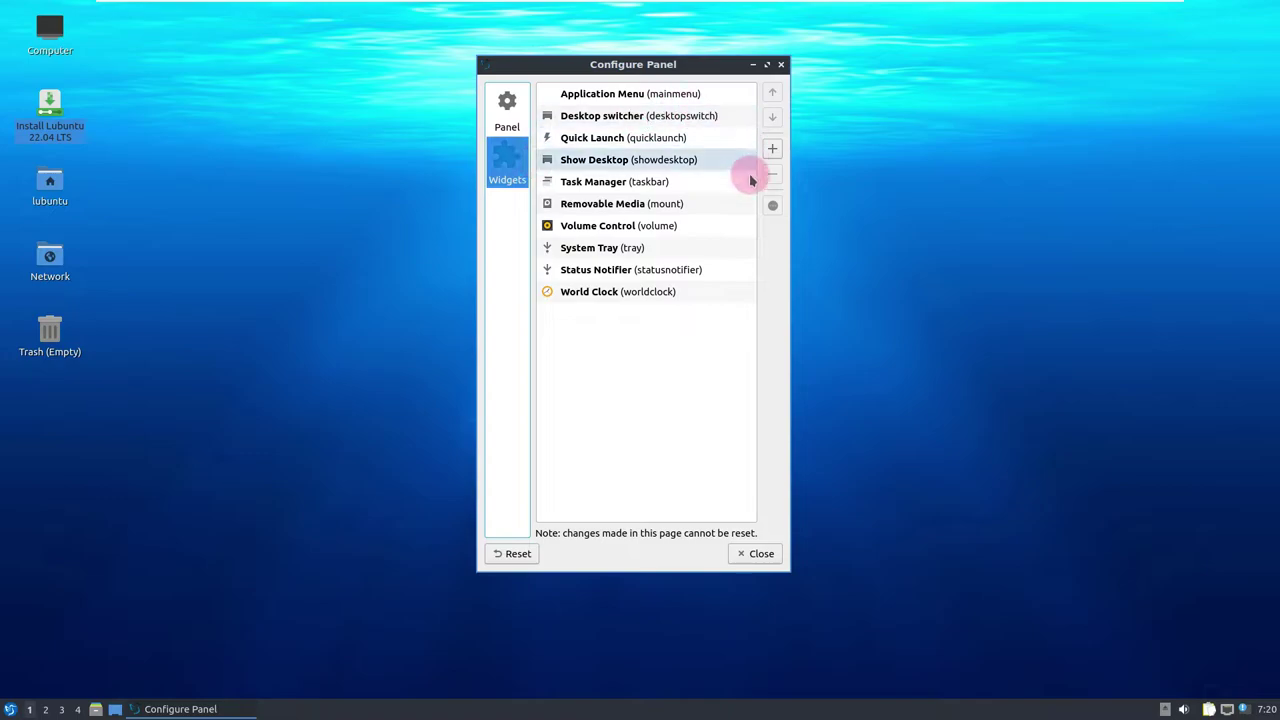
click(509, 118)
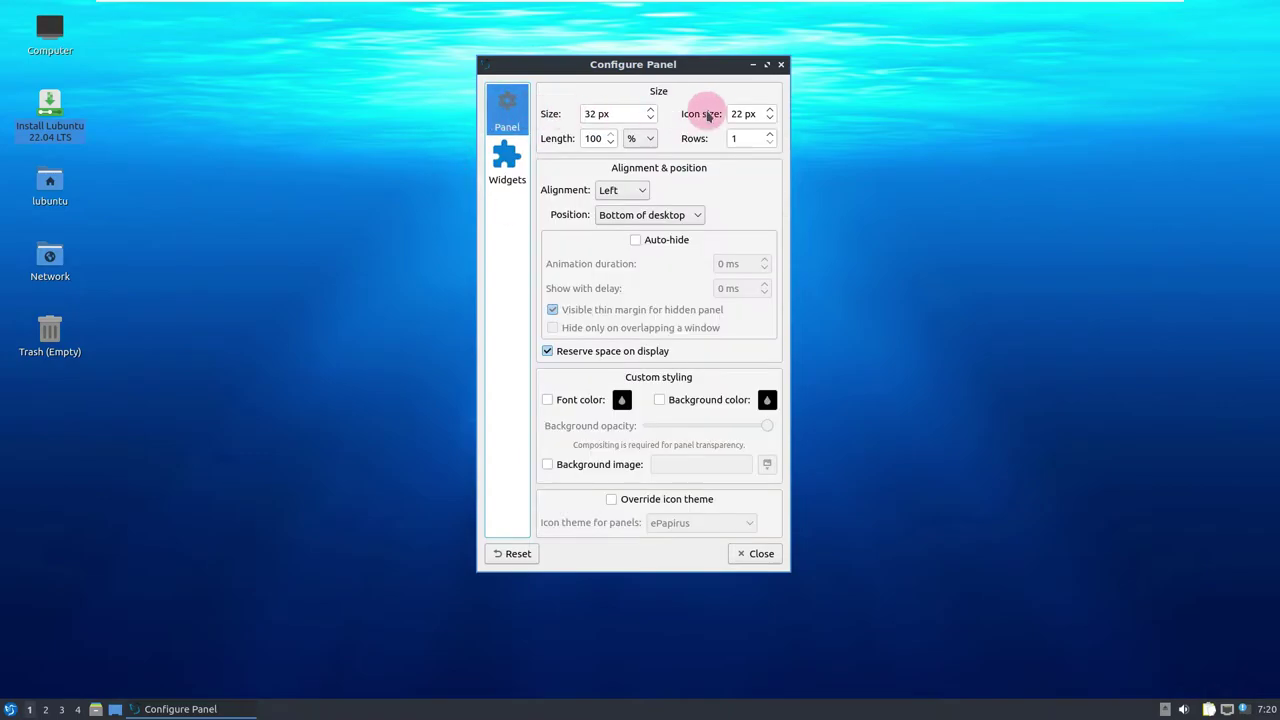
click(781, 64)
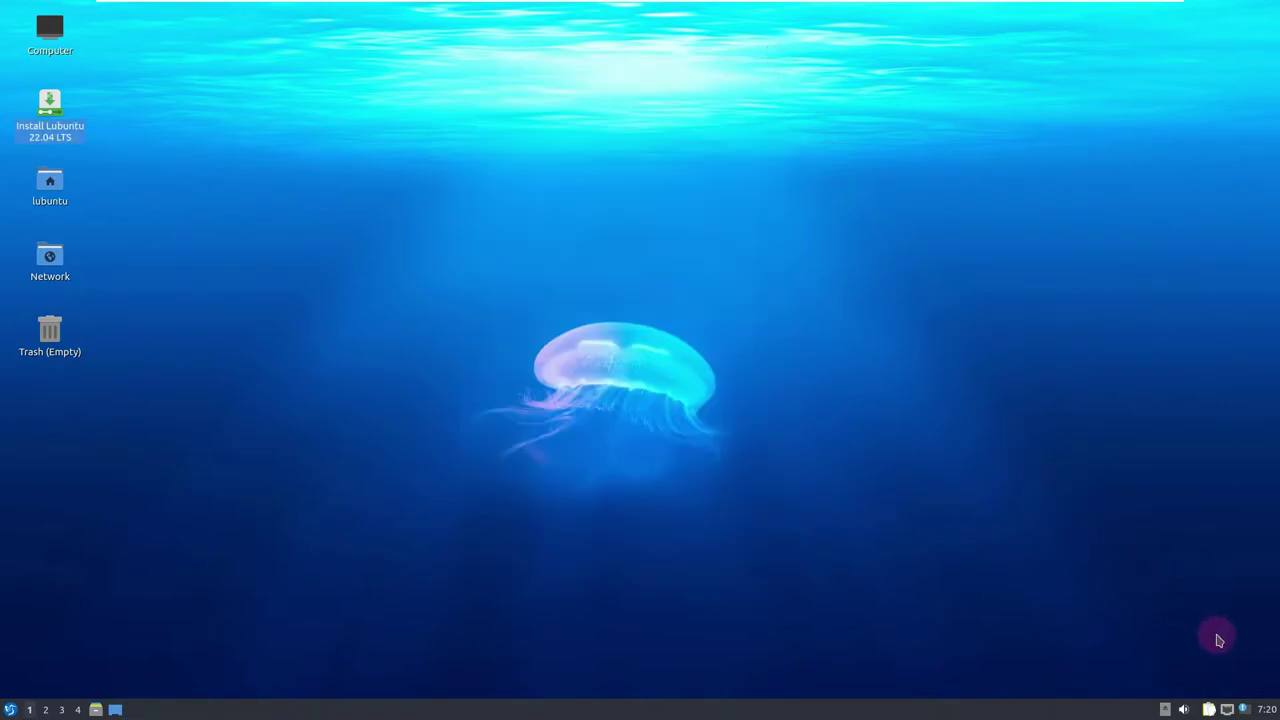
View the clock's calendar and dismiss it, and check the volume and removable media items in the tray
click(1265, 709)
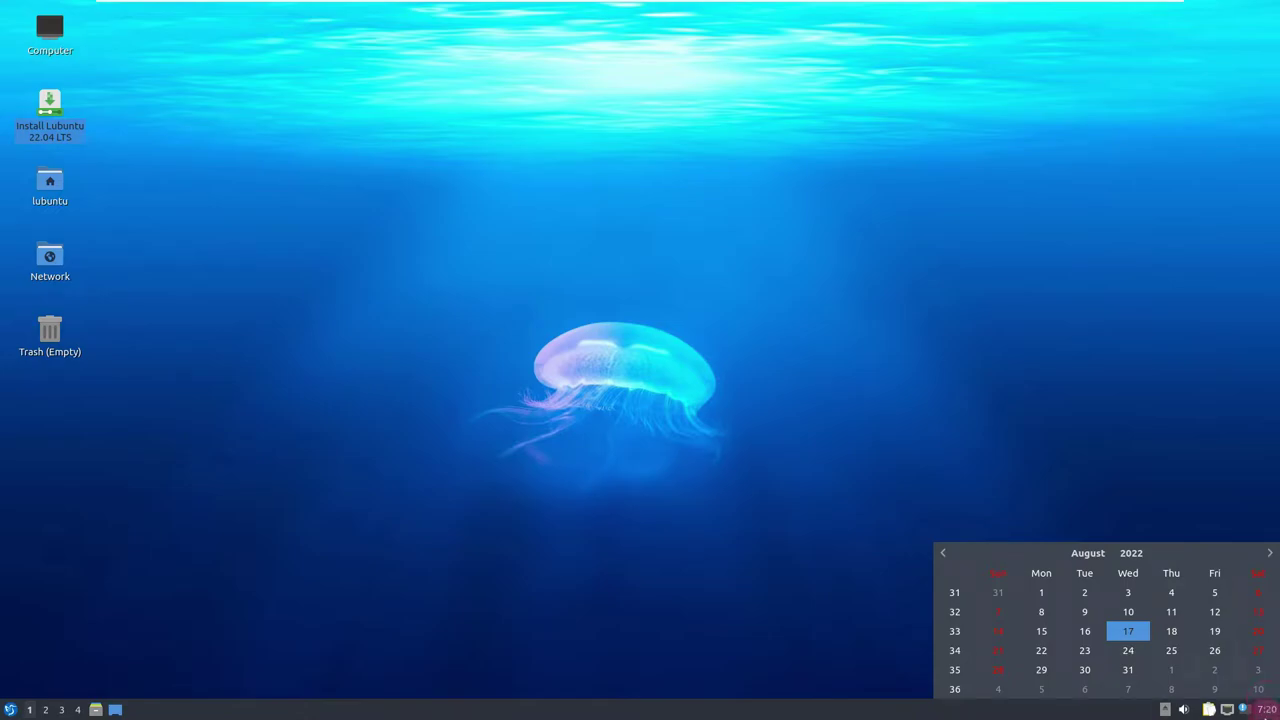
click(1262, 712)
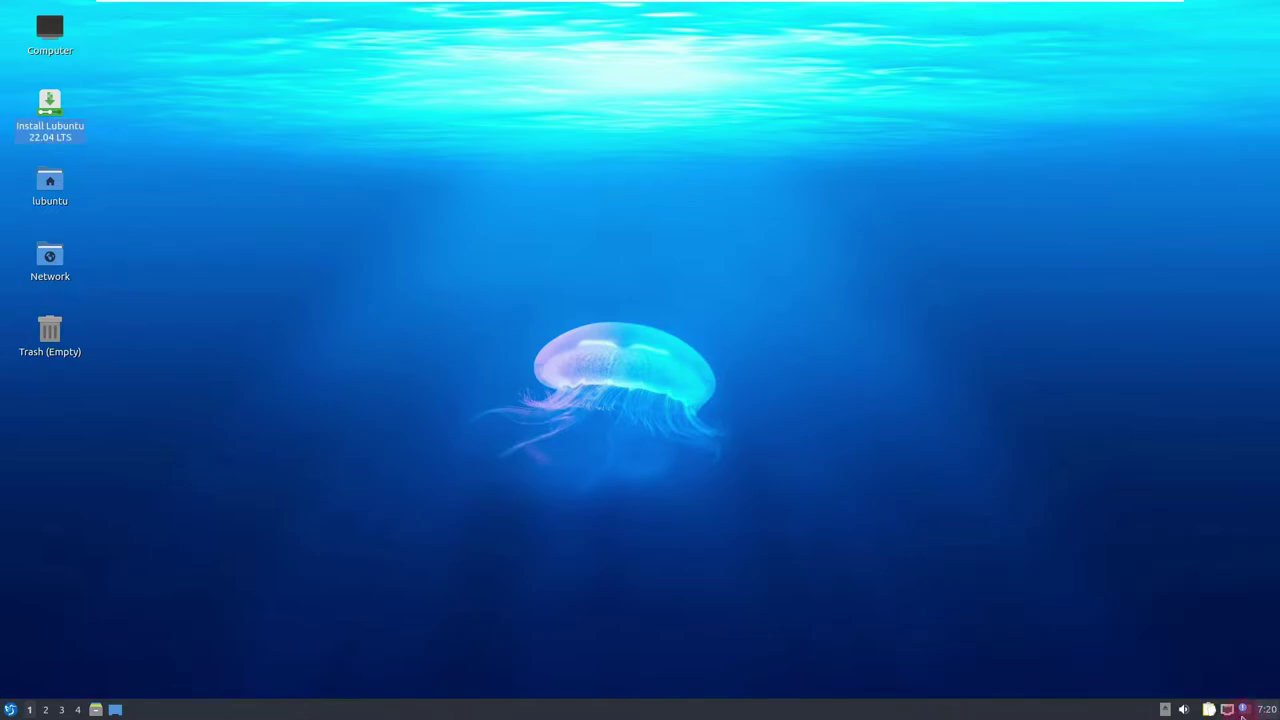
click(1185, 712)
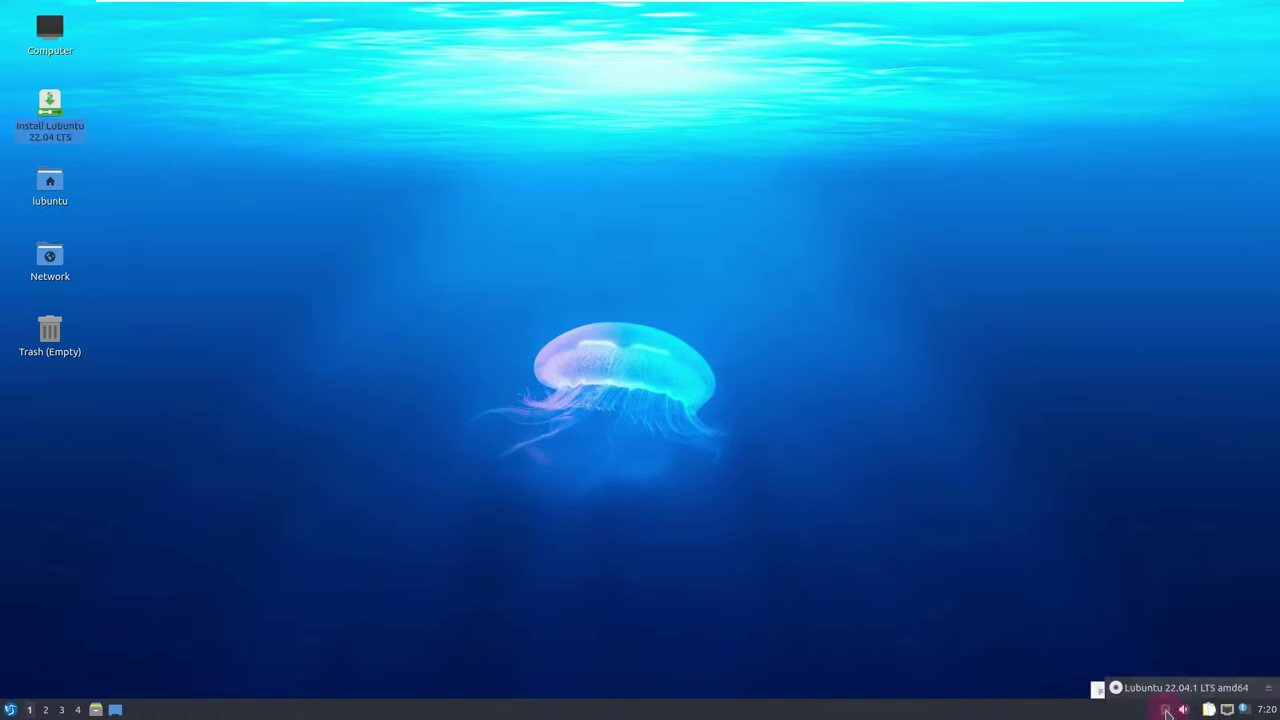
Open Desktop Preferences and review the General, Background, Slide Show and Advanced settings
right_click(426, 155)
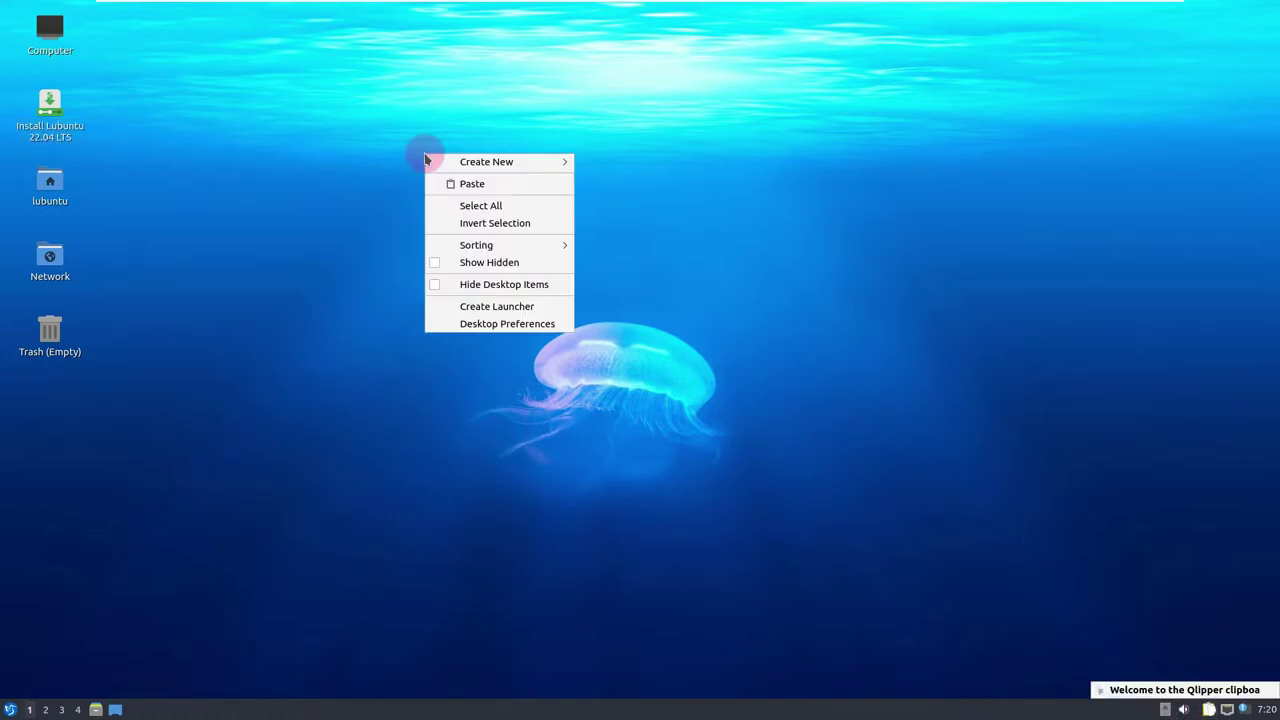
click(512, 323)
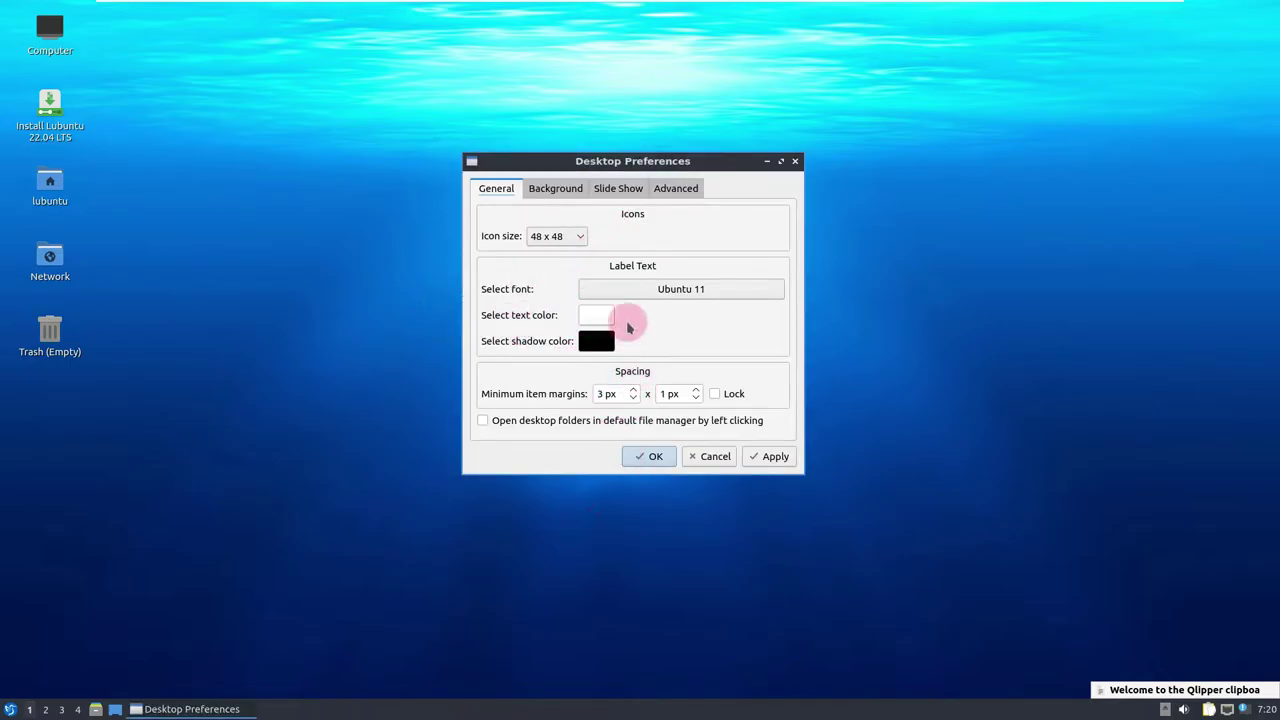
click(565, 188)
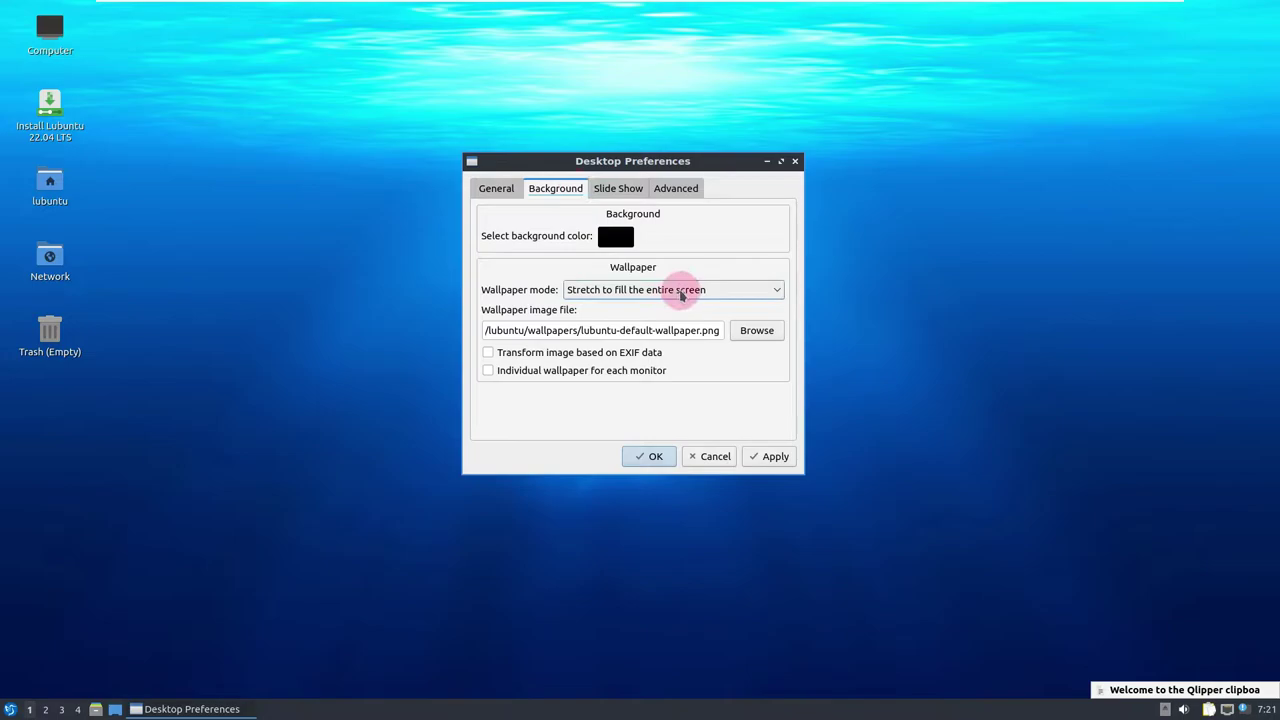
click(617, 185)
click(662, 188)
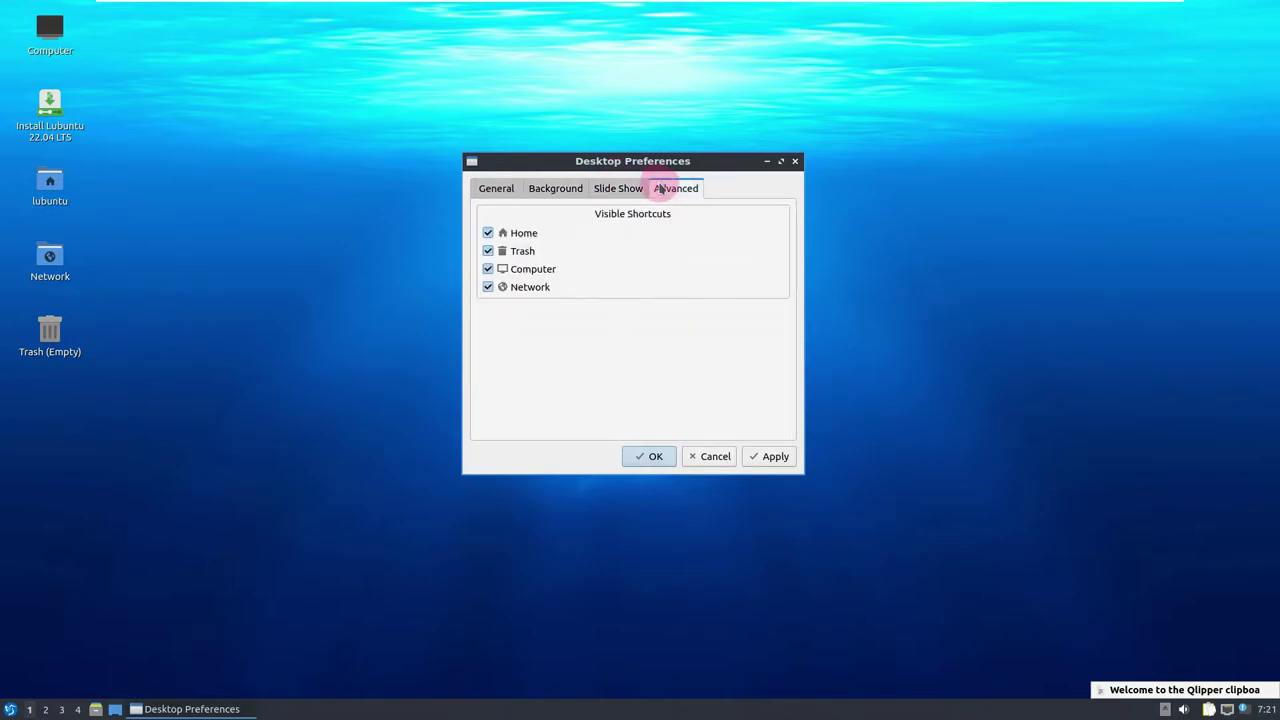
Set the desktop wallpaper to 2110-friends-dark.png from the Lubuntu wallpapers folder and confirm the preferences
click(546, 188)
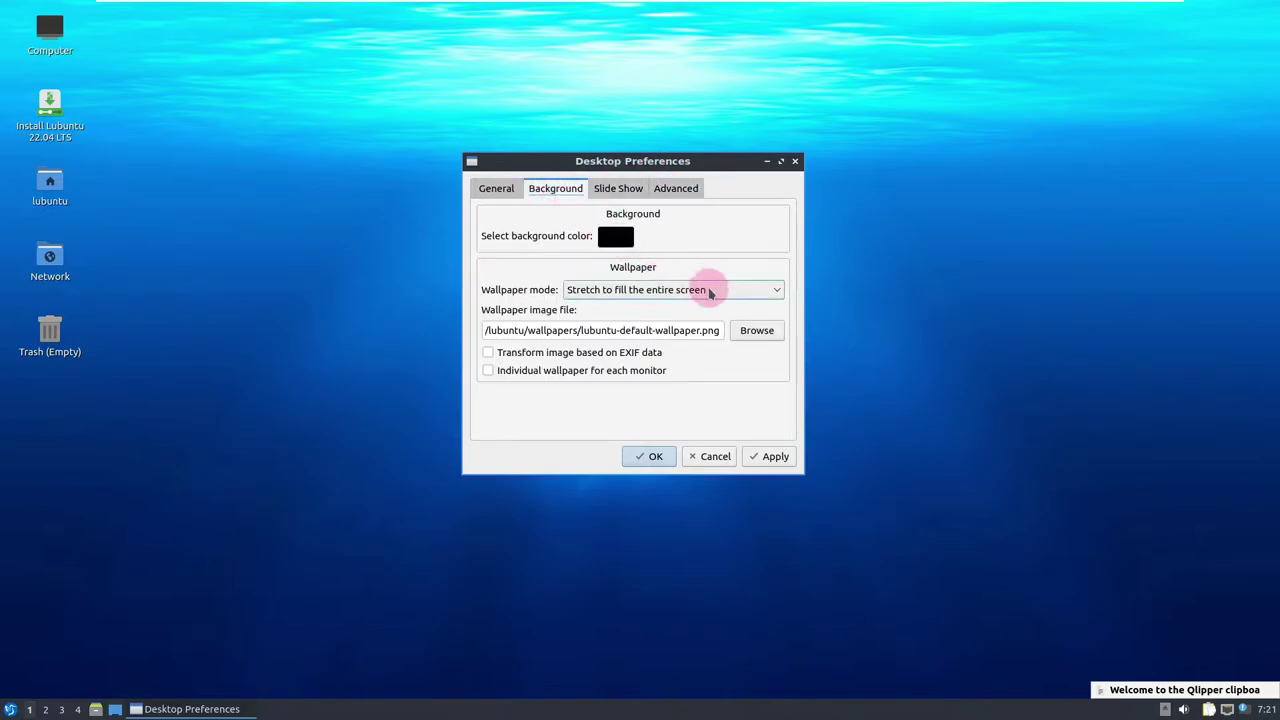
click(757, 330)
scroll(726, 290, up, 5)
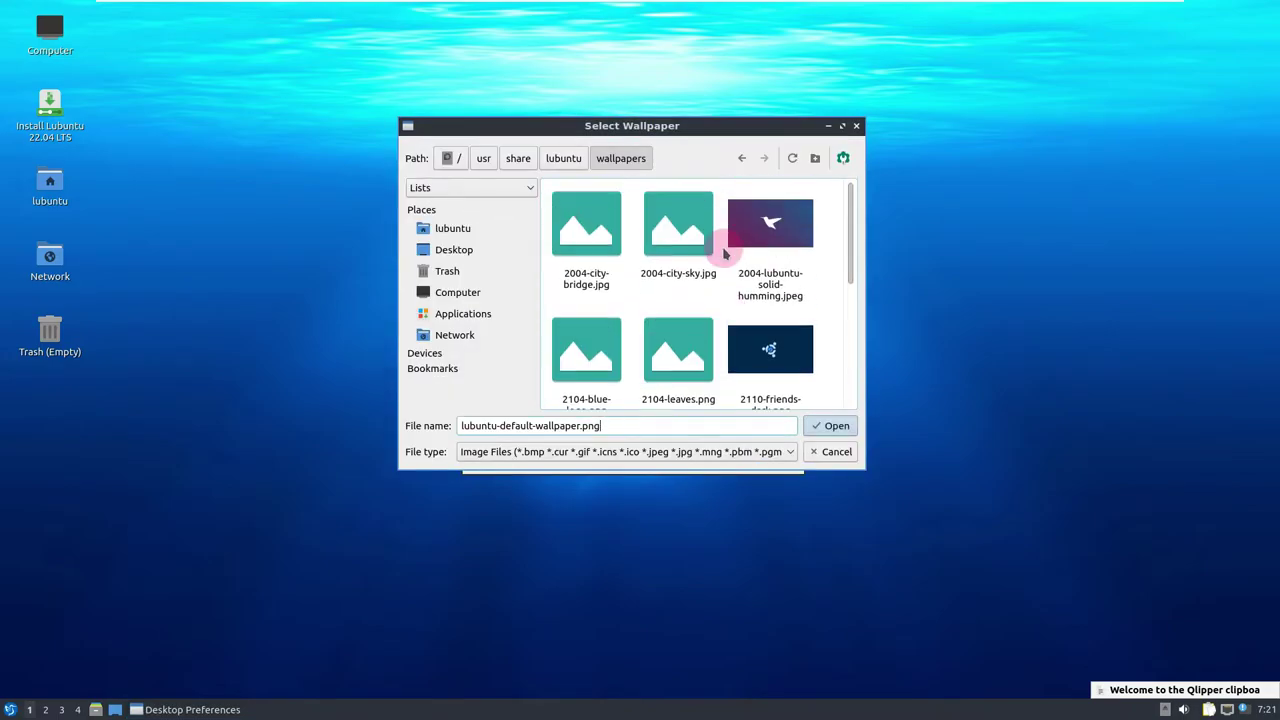
click(795, 375)
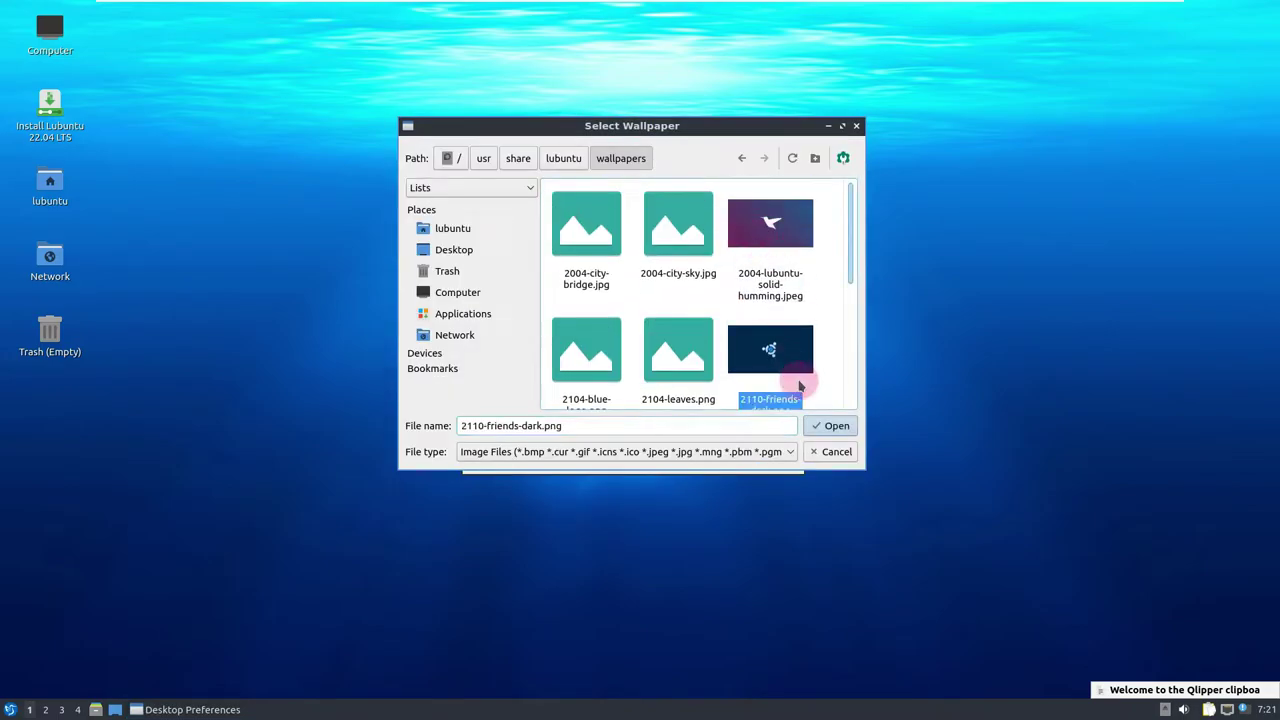
click(831, 430)
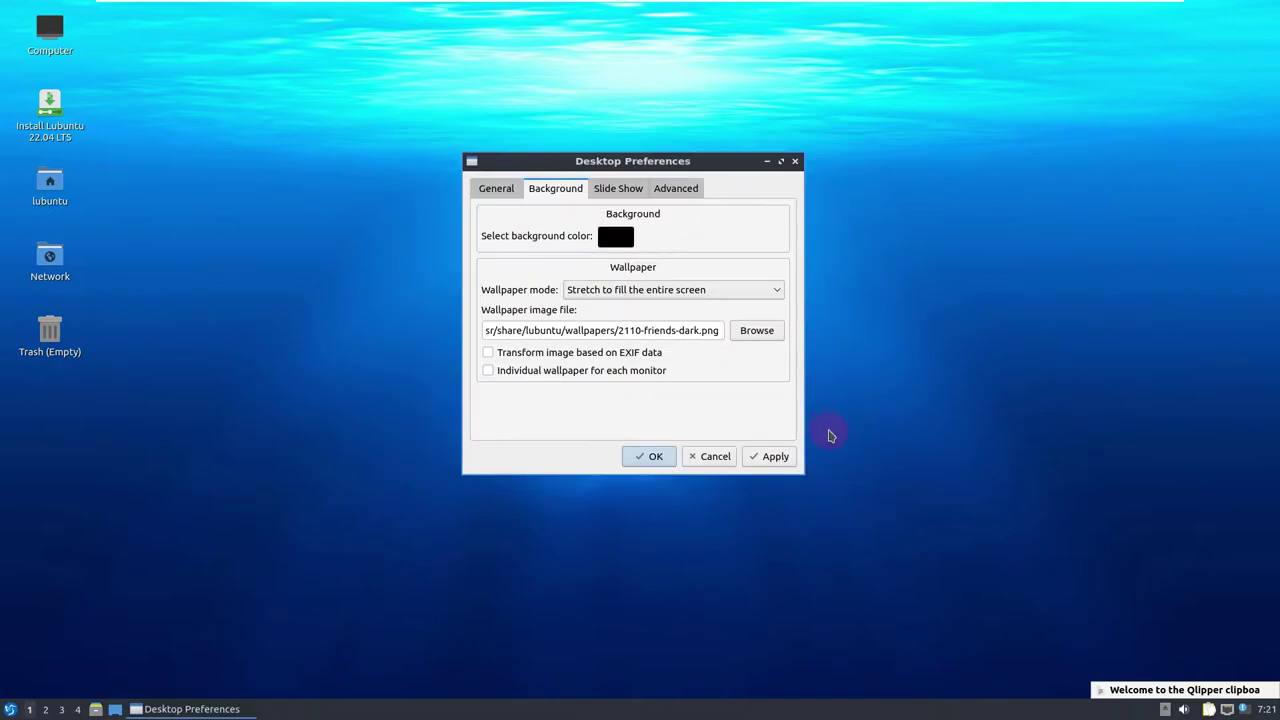
click(765, 457)
click(658, 457)
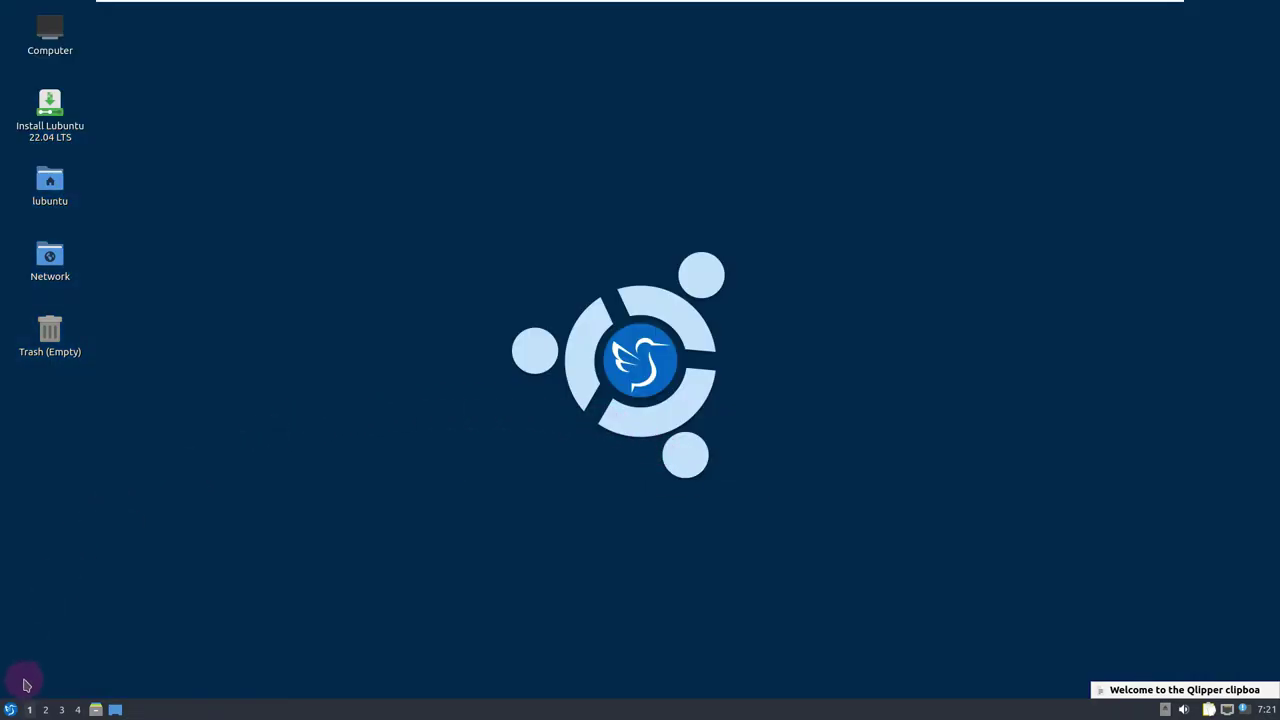
Open Software Sources from the system preferences and review the Ubuntu Software, Other Software, Updates and Authentication settings
click(10, 709)
mouse_move(76, 607)
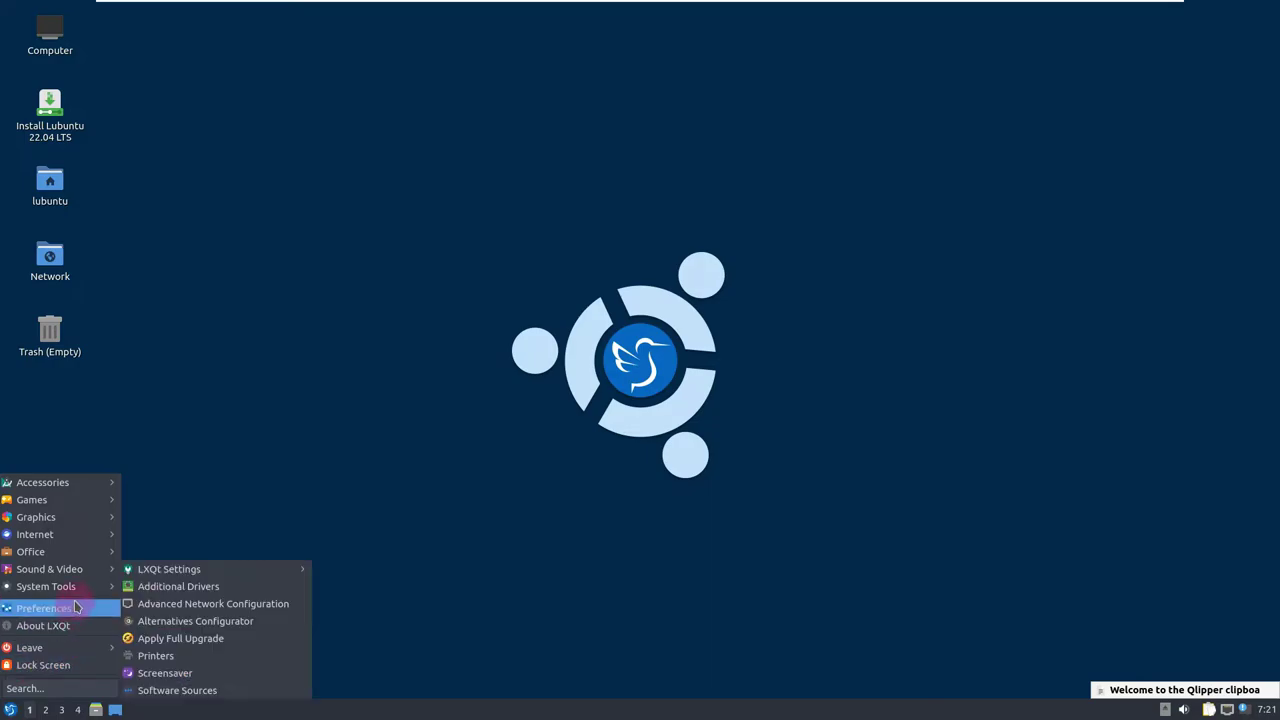
click(221, 690)
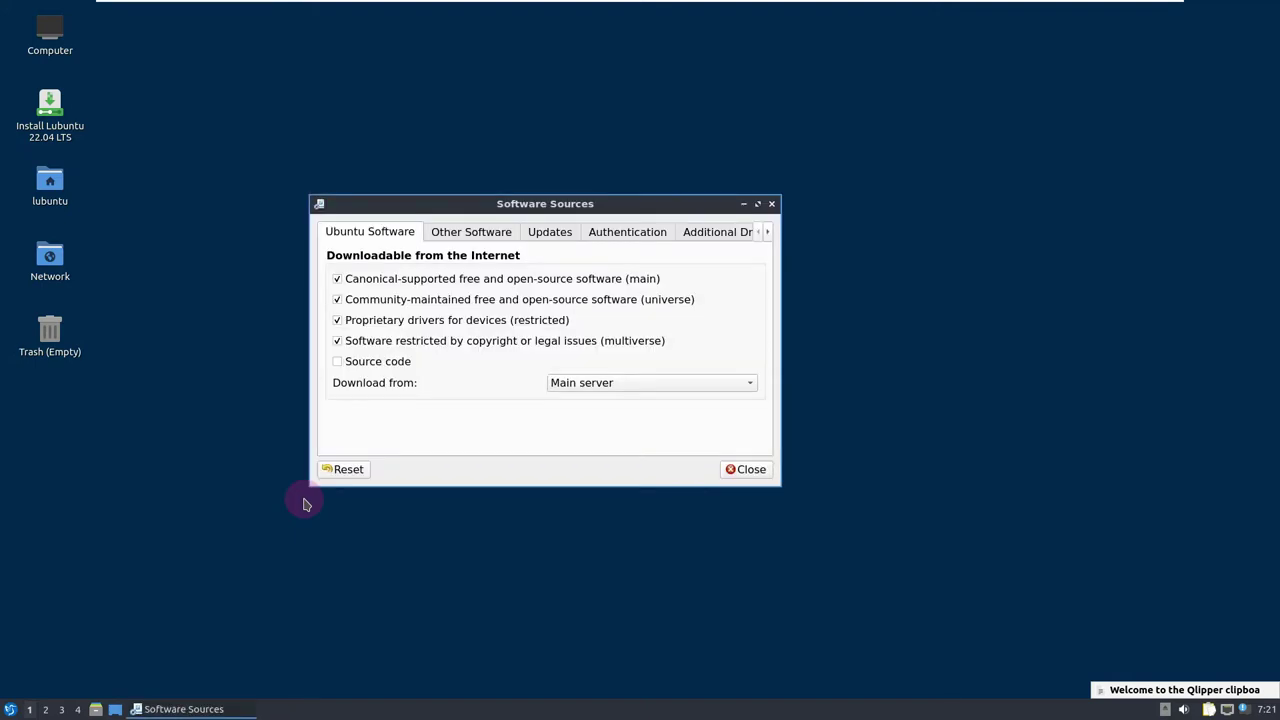
click(485, 233)
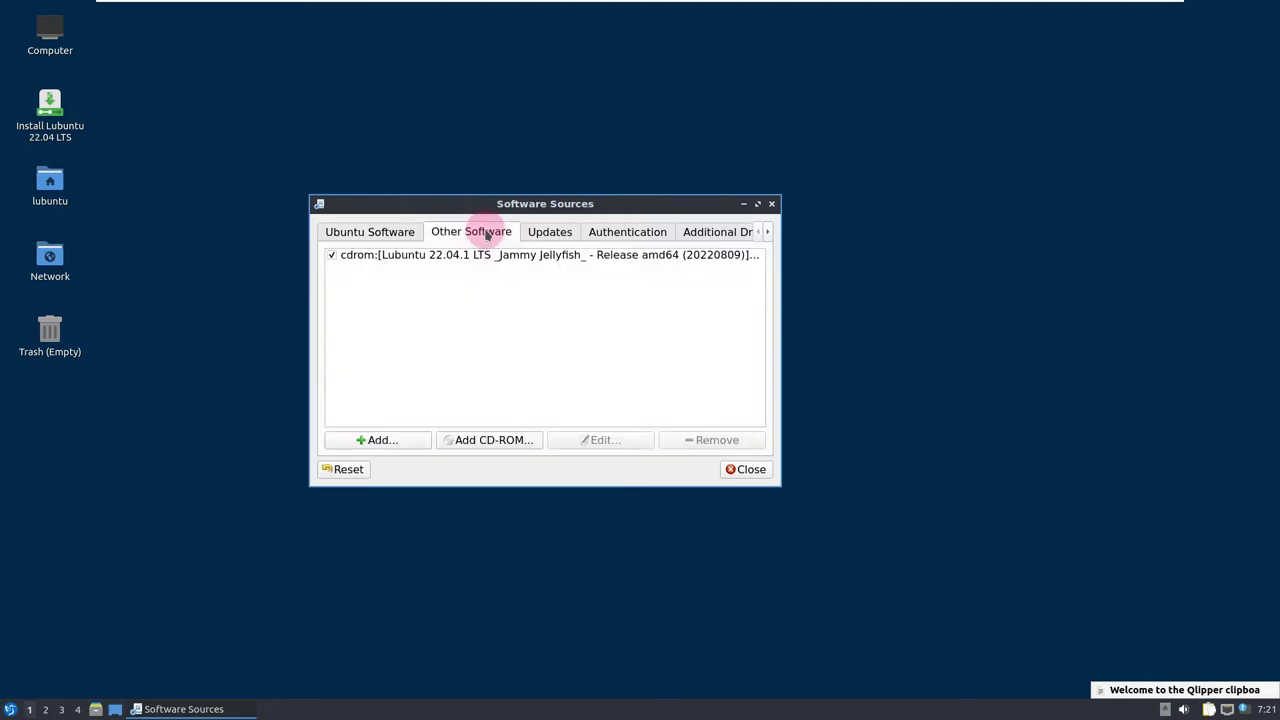
click(550, 234)
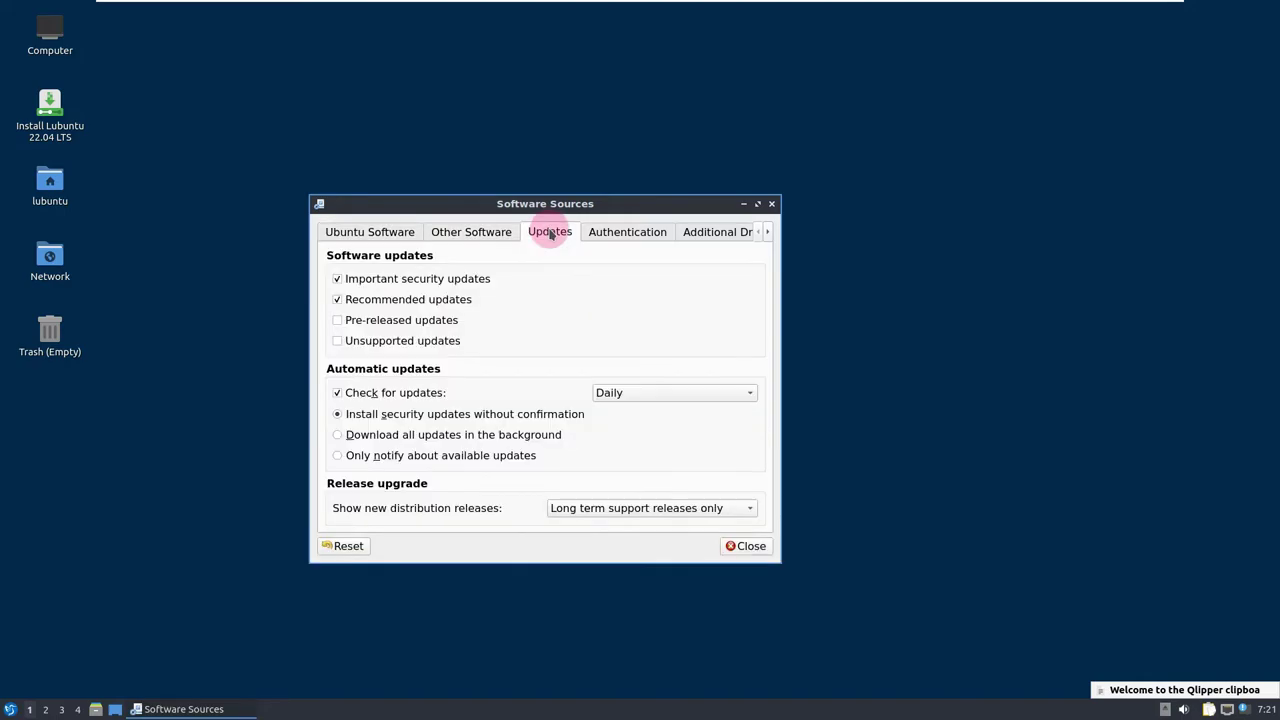
click(614, 229)
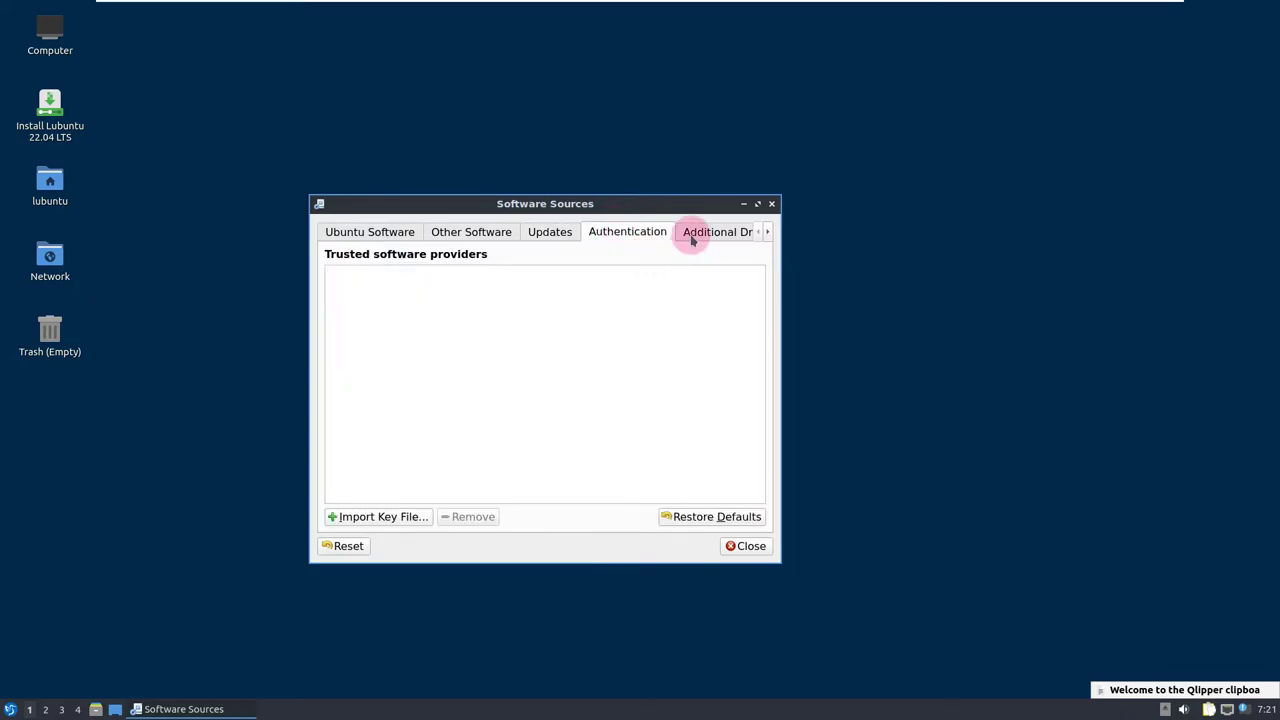
Maximize Software Sources, review the Additional Drivers and Statistics settings, and close the window
click(757, 205)
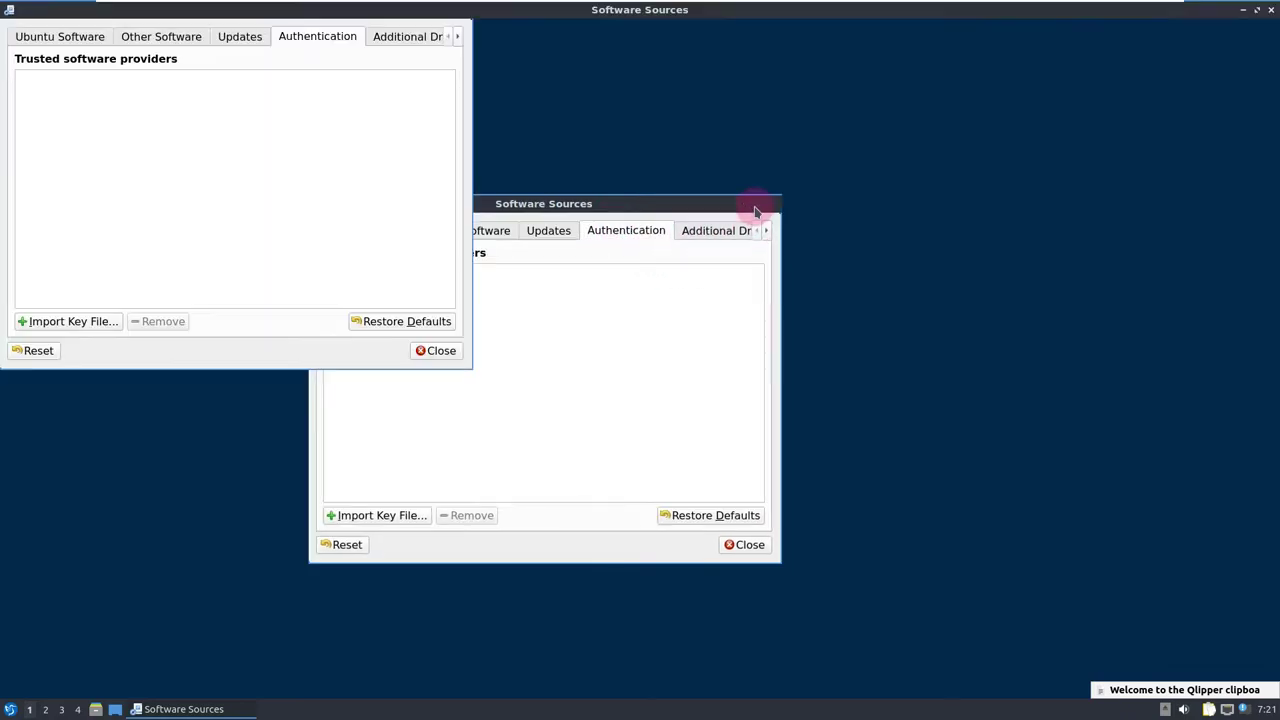
click(446, 44)
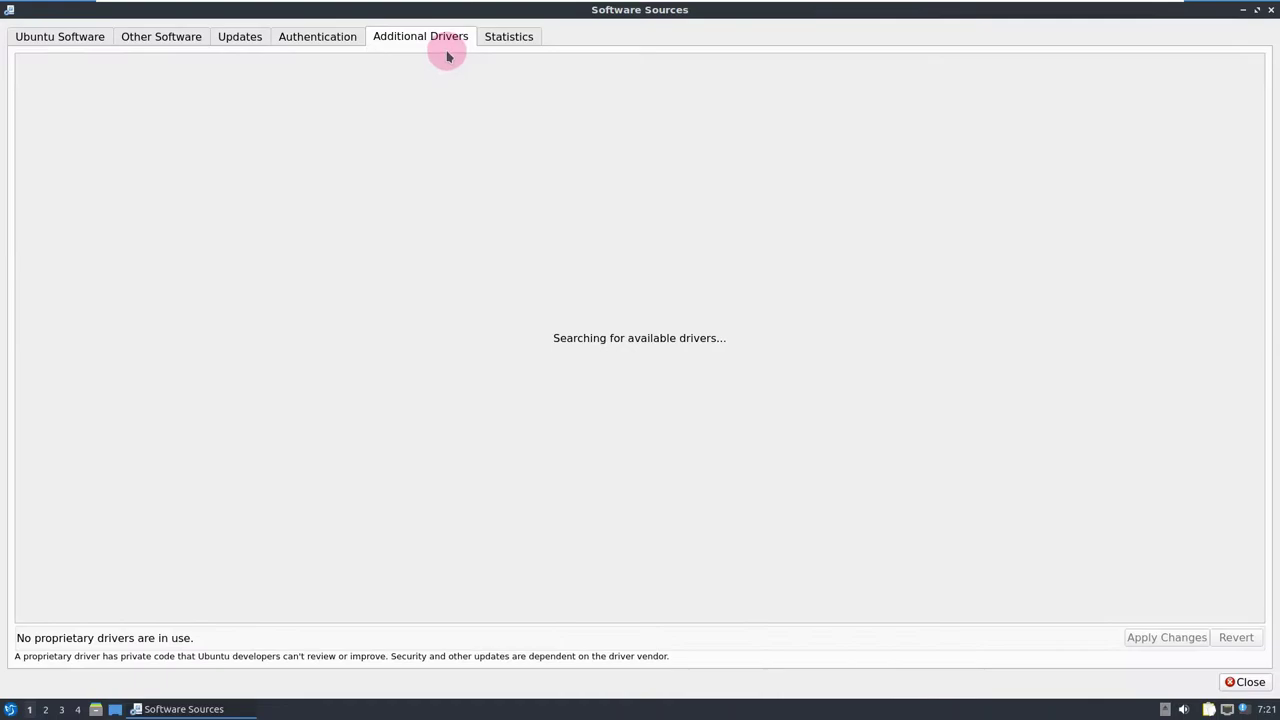
click(521, 45)
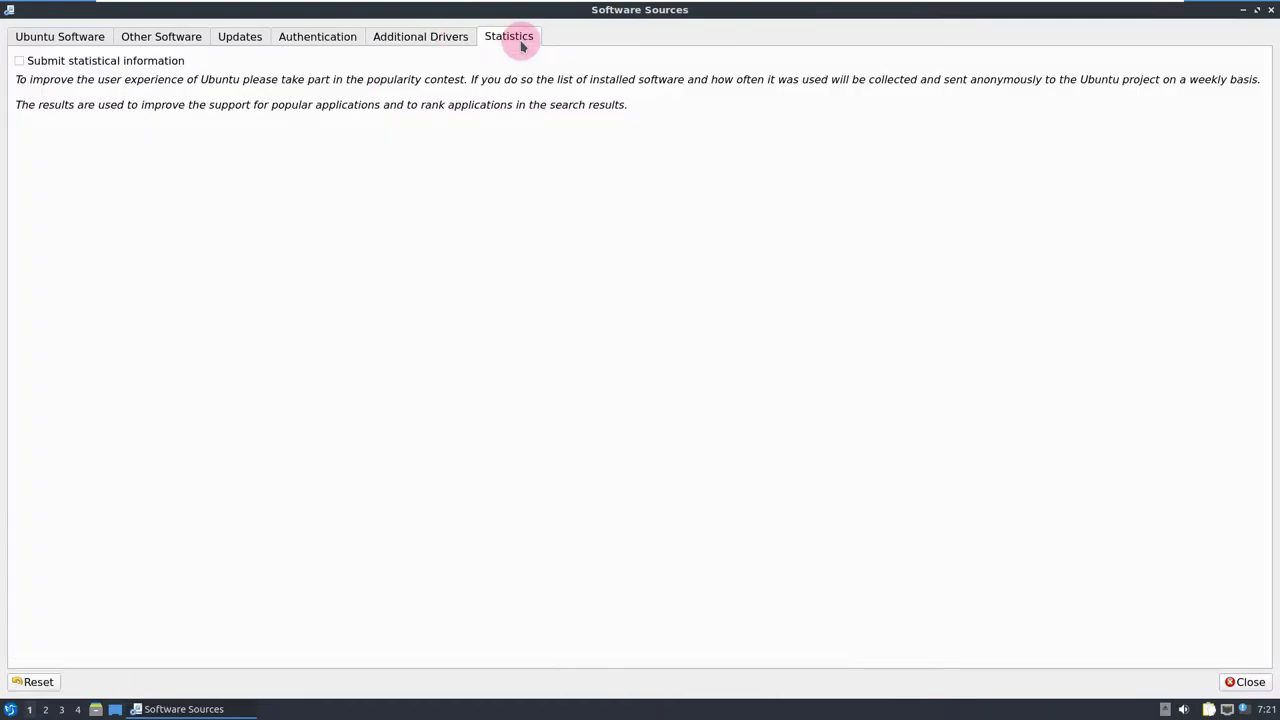
click(417, 44)
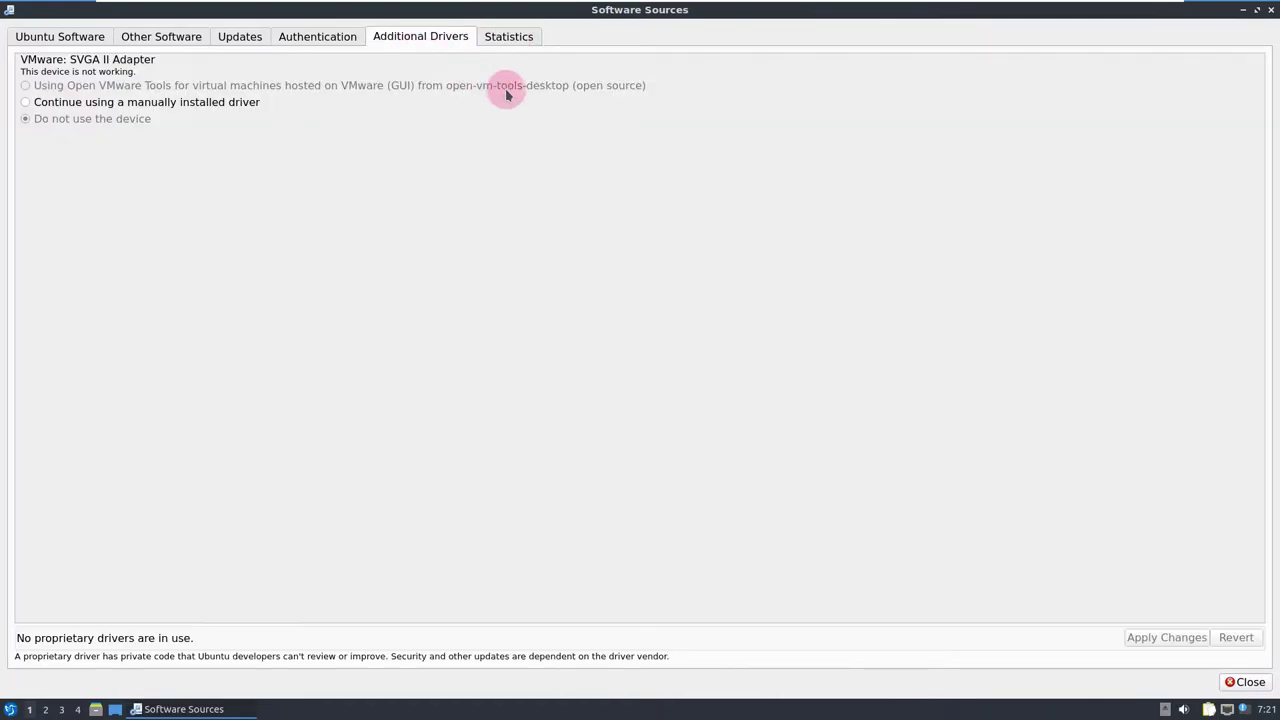
click(1271, 10)
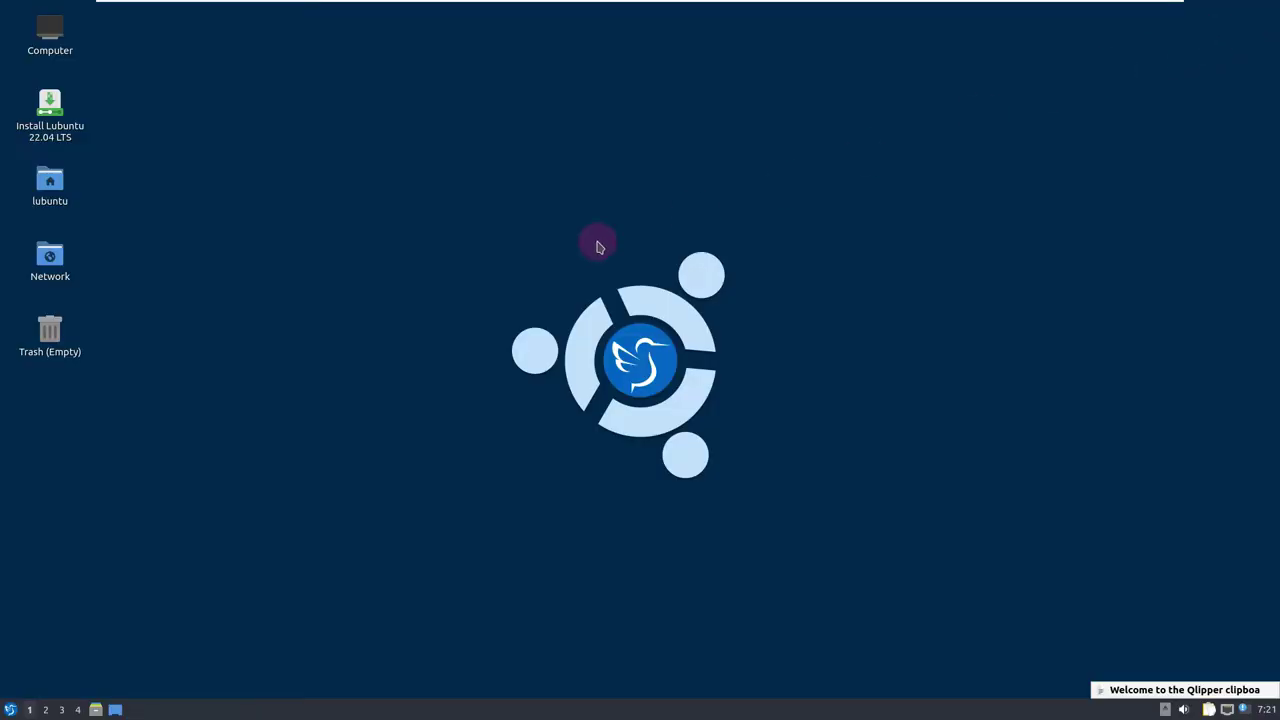
Look through the application categories and launch Discover from the system tools
click(12, 710)
mouse_move(84, 489)
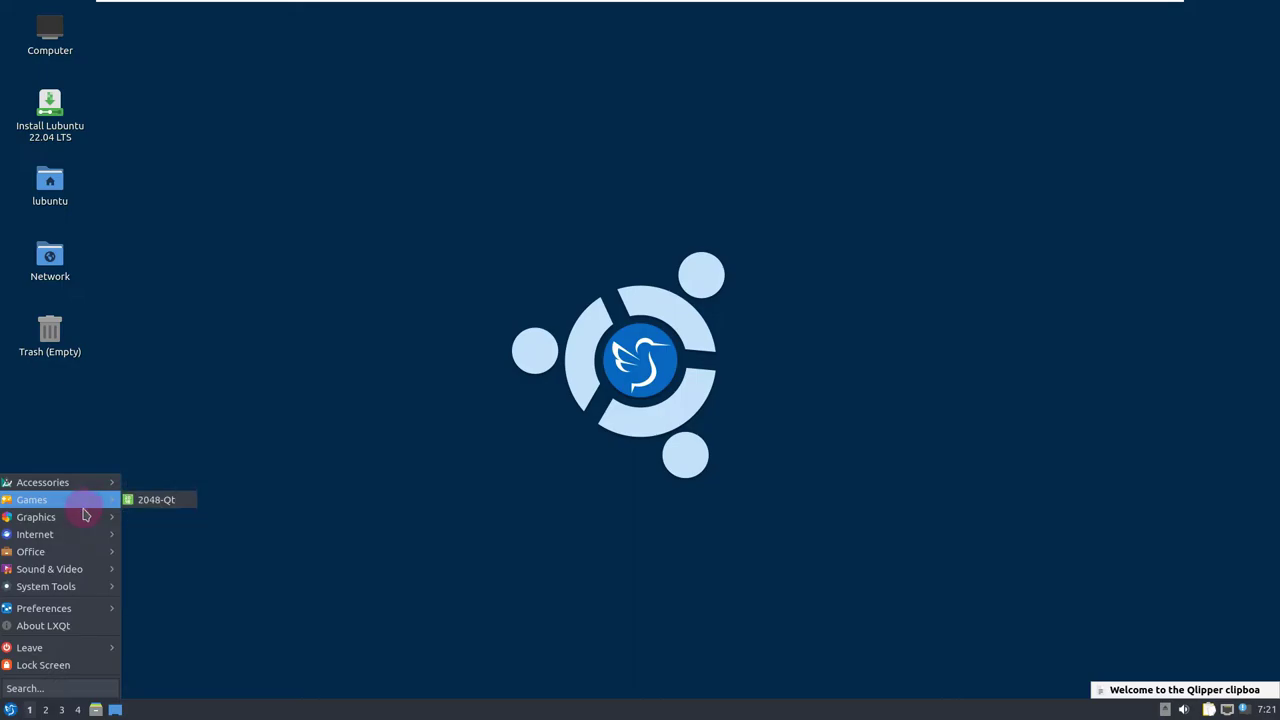
mouse_move(85, 522)
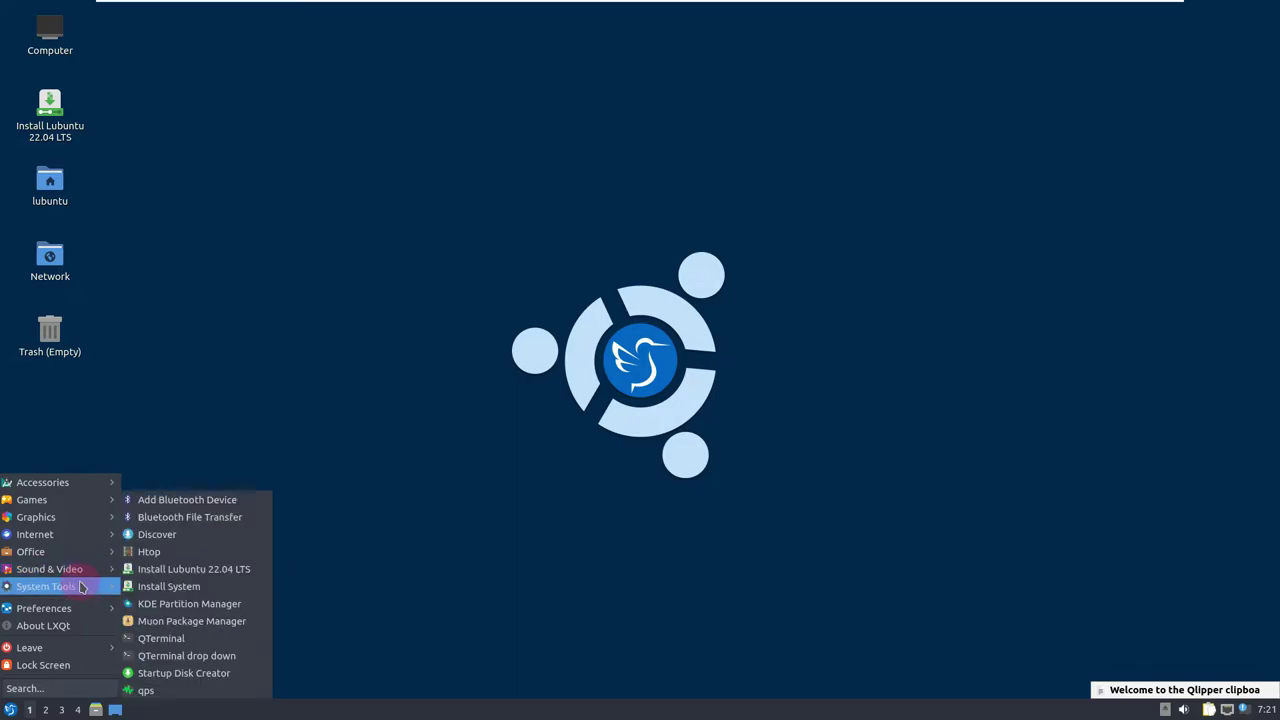
click(186, 541)
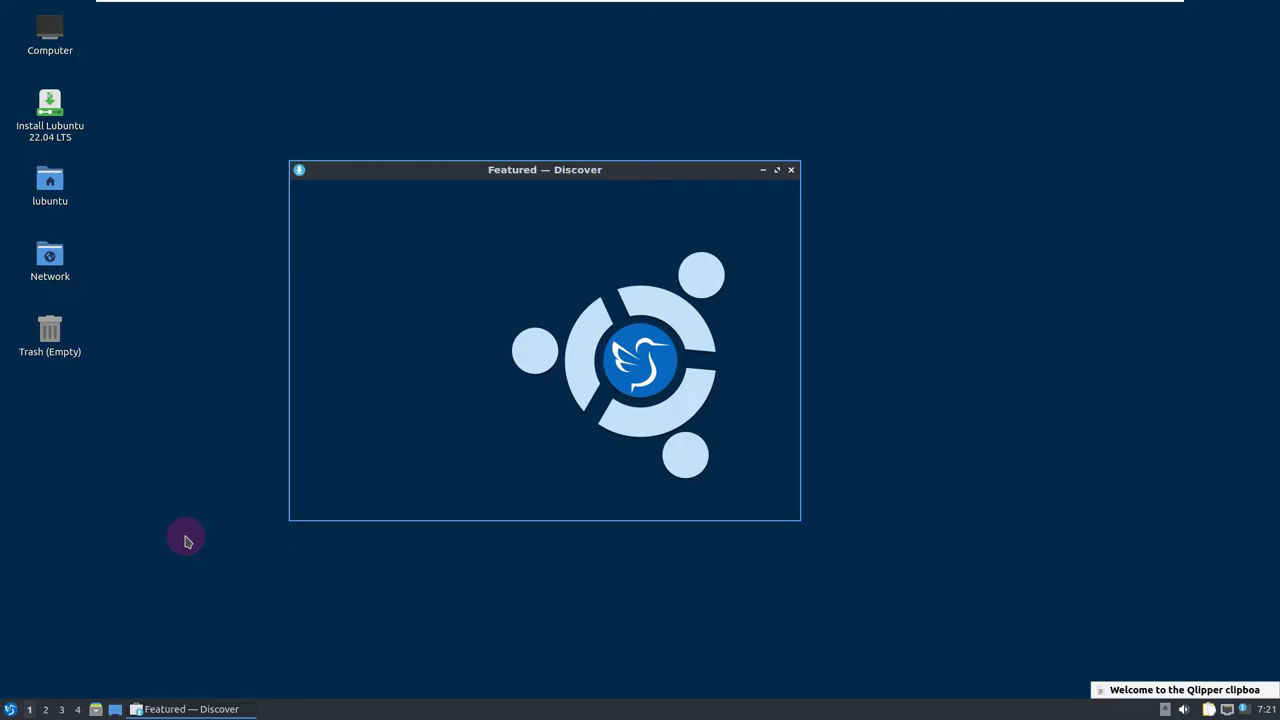
click(10, 706)
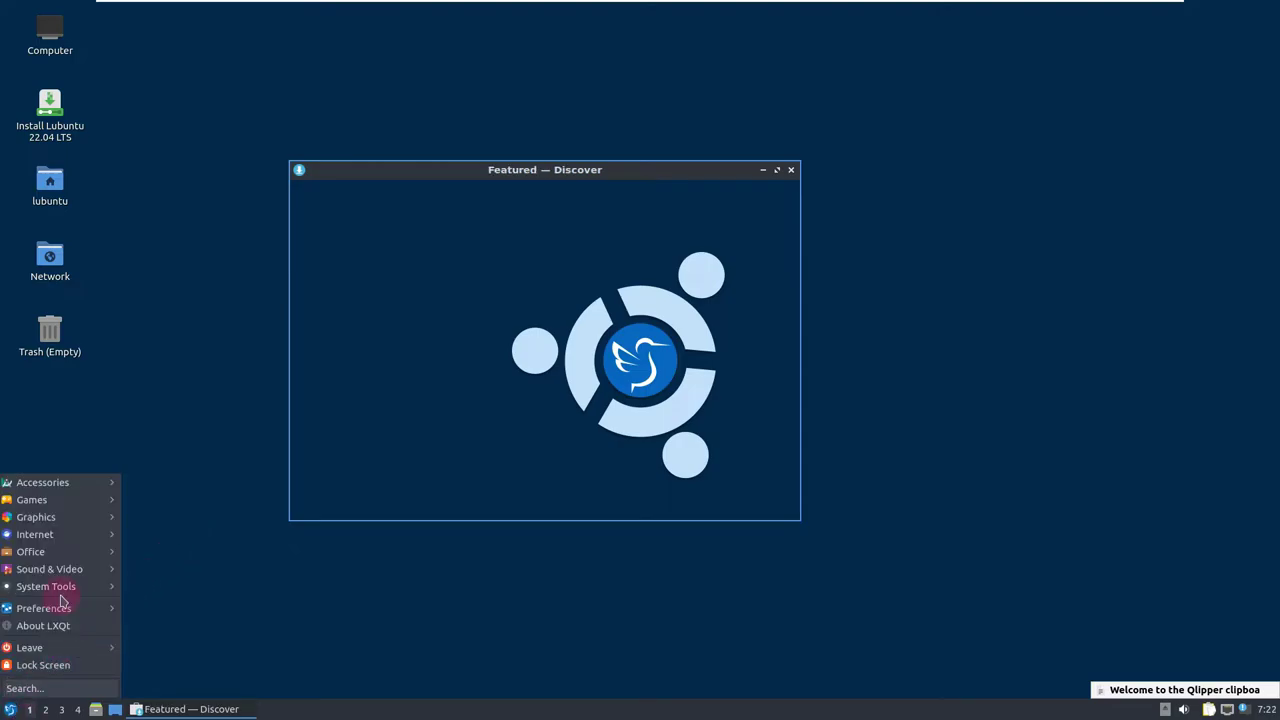
mouse_move(63, 584)
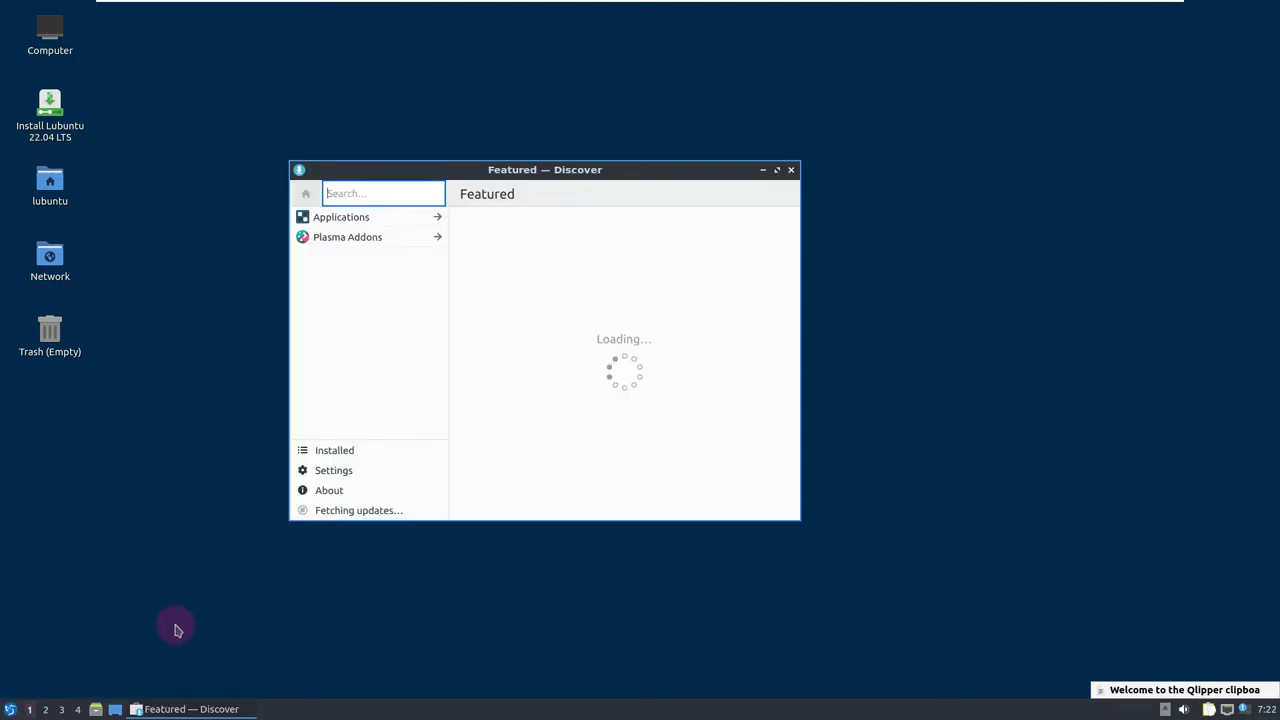
Open a terminal, run neofetch, highlight its system details down to the memory line, and clear the selection
key(ctrl+alt+t)
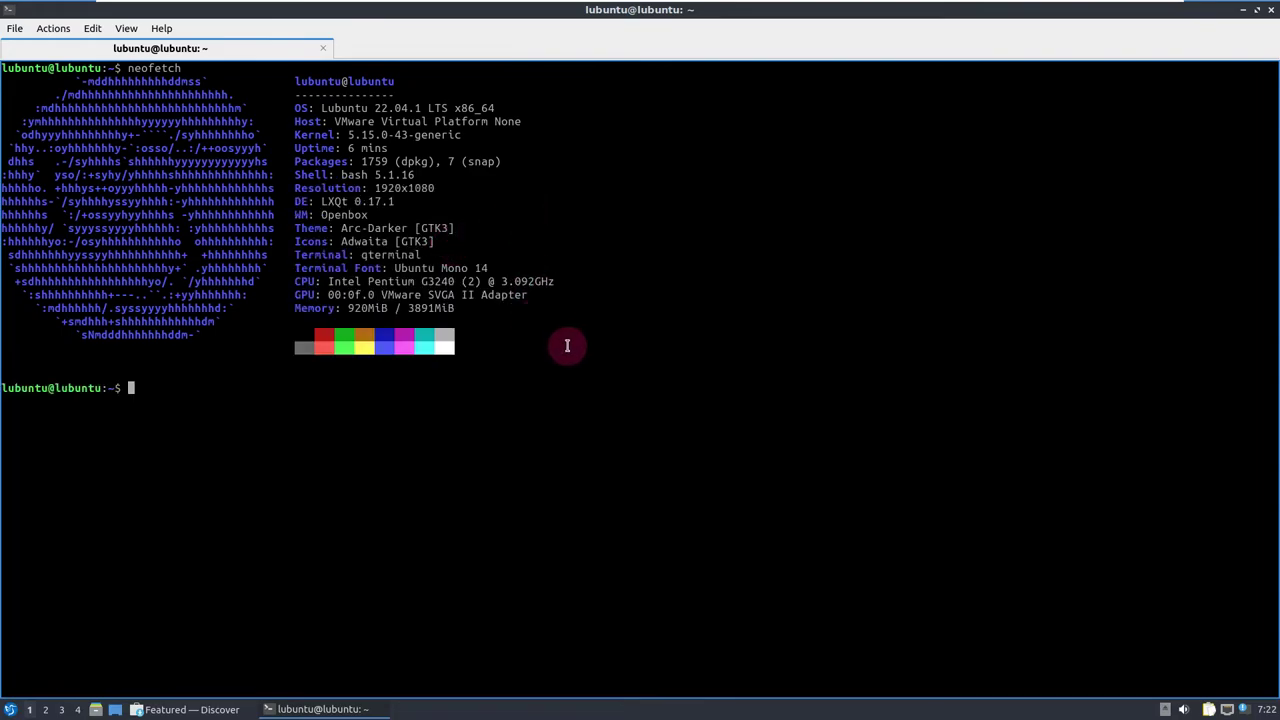
drag(557, 308, 300, 91)
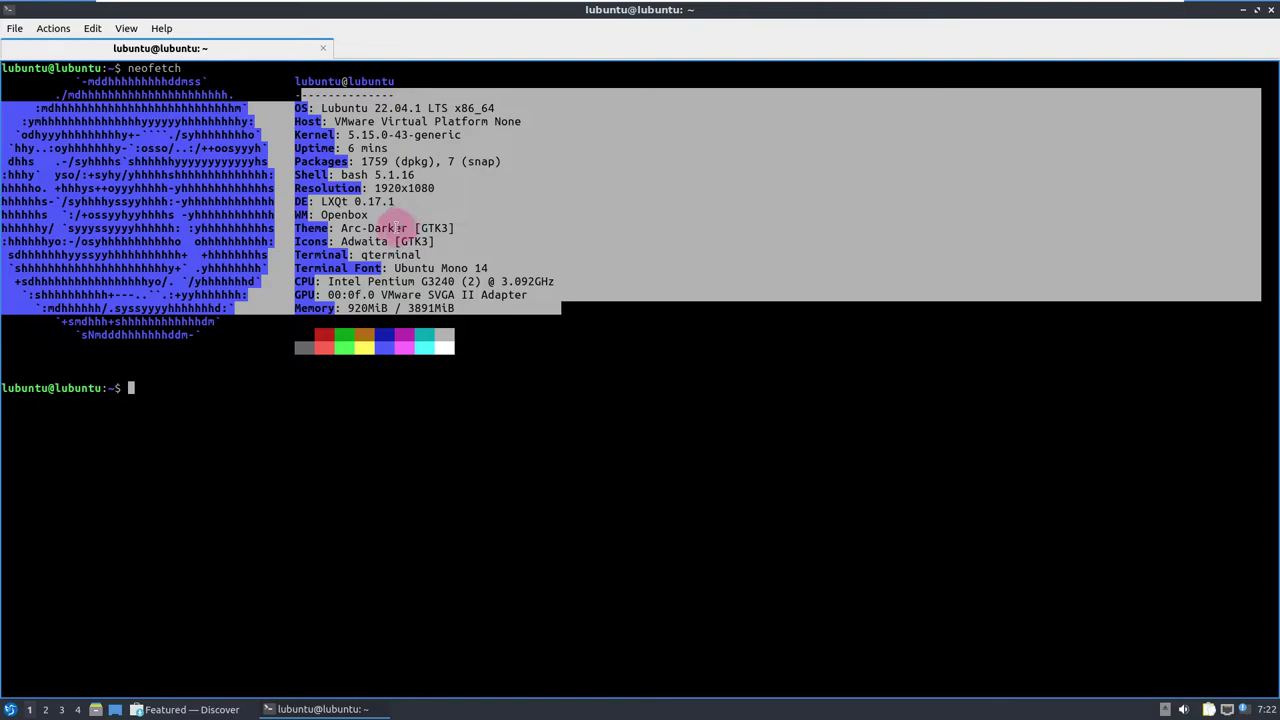
click(245, 408)
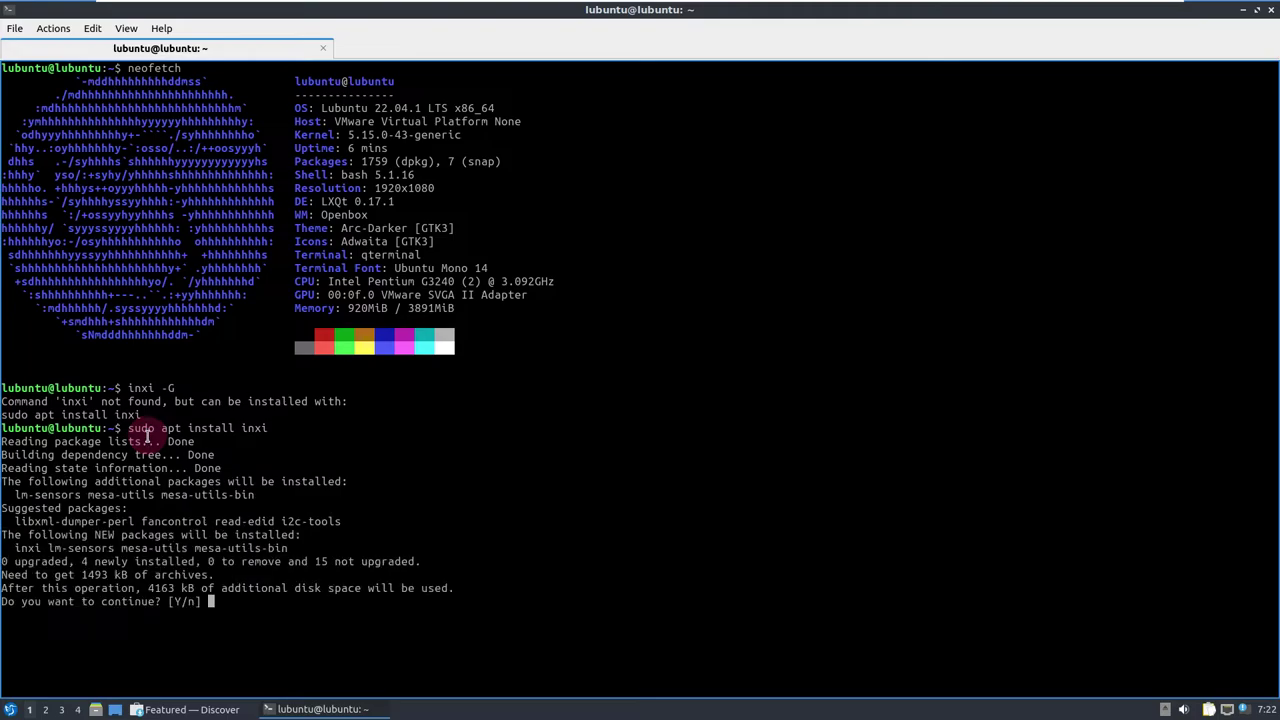
Confirm the inxi installation, run inxi -G, highlight the graphics details it prints, and clear the selection
text(y)
key(Return)
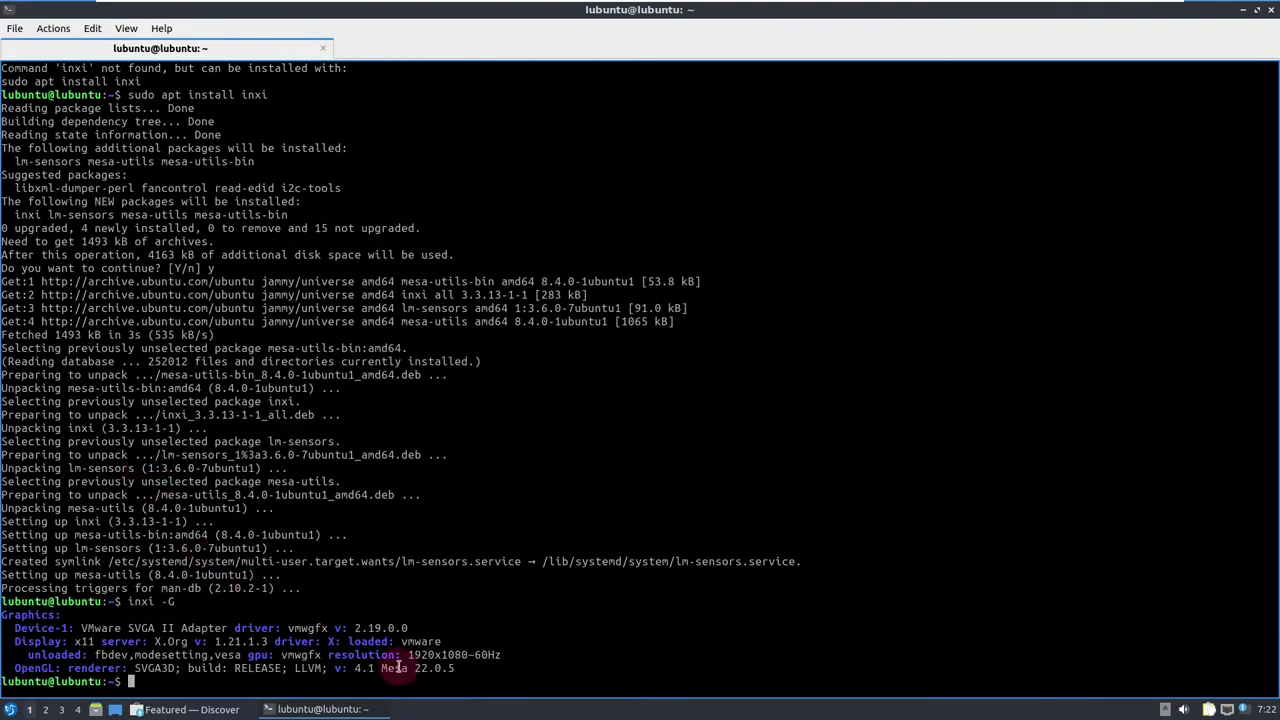
drag(466, 674, 8, 596)
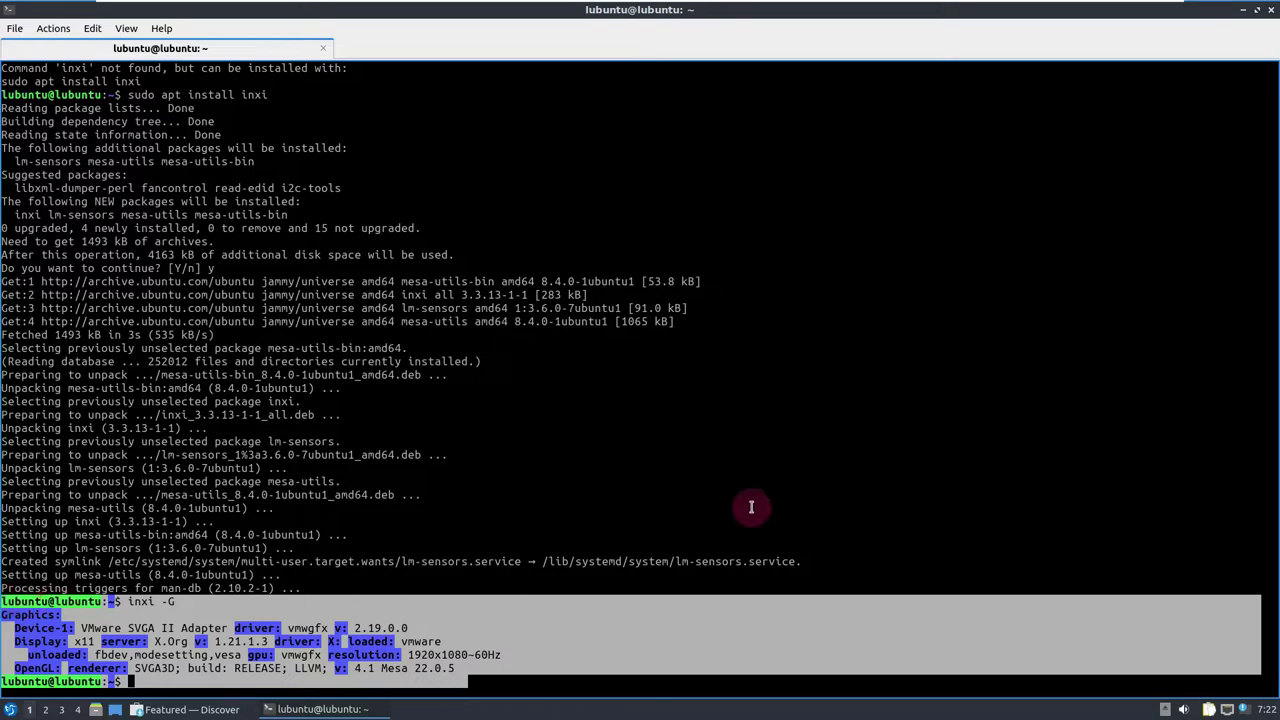
shift+click(415, 575)
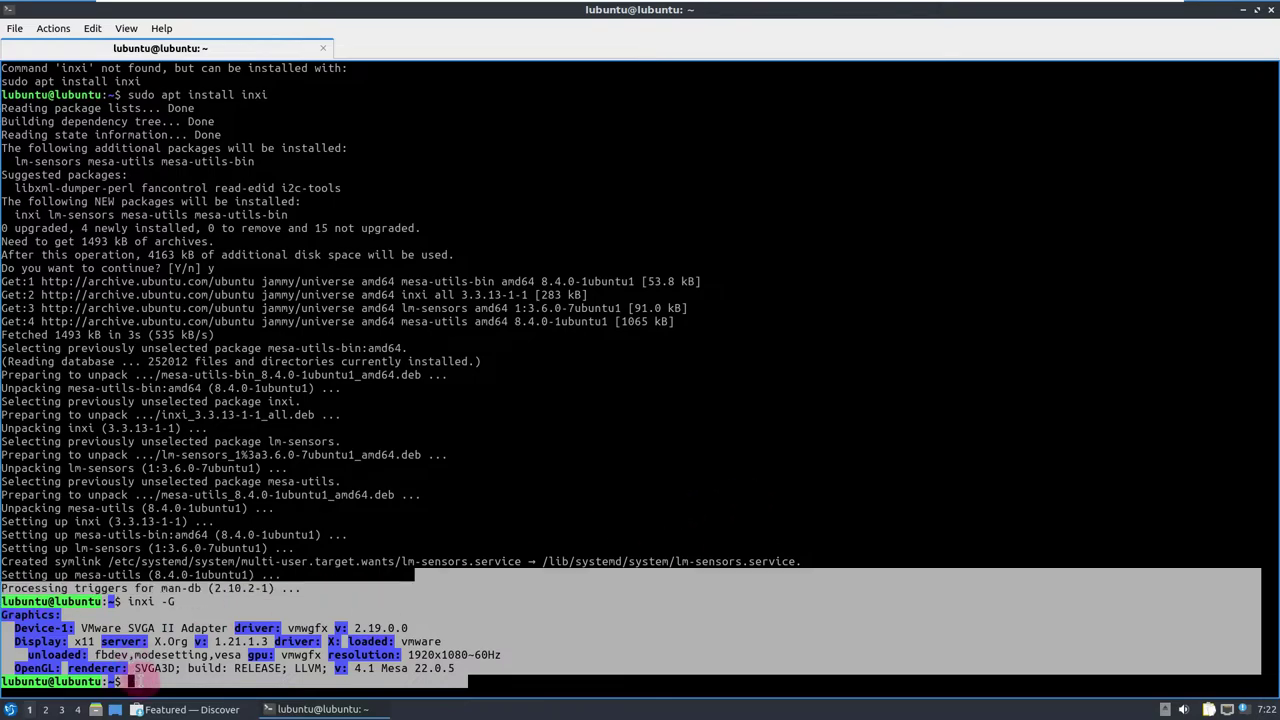
click(140, 681)
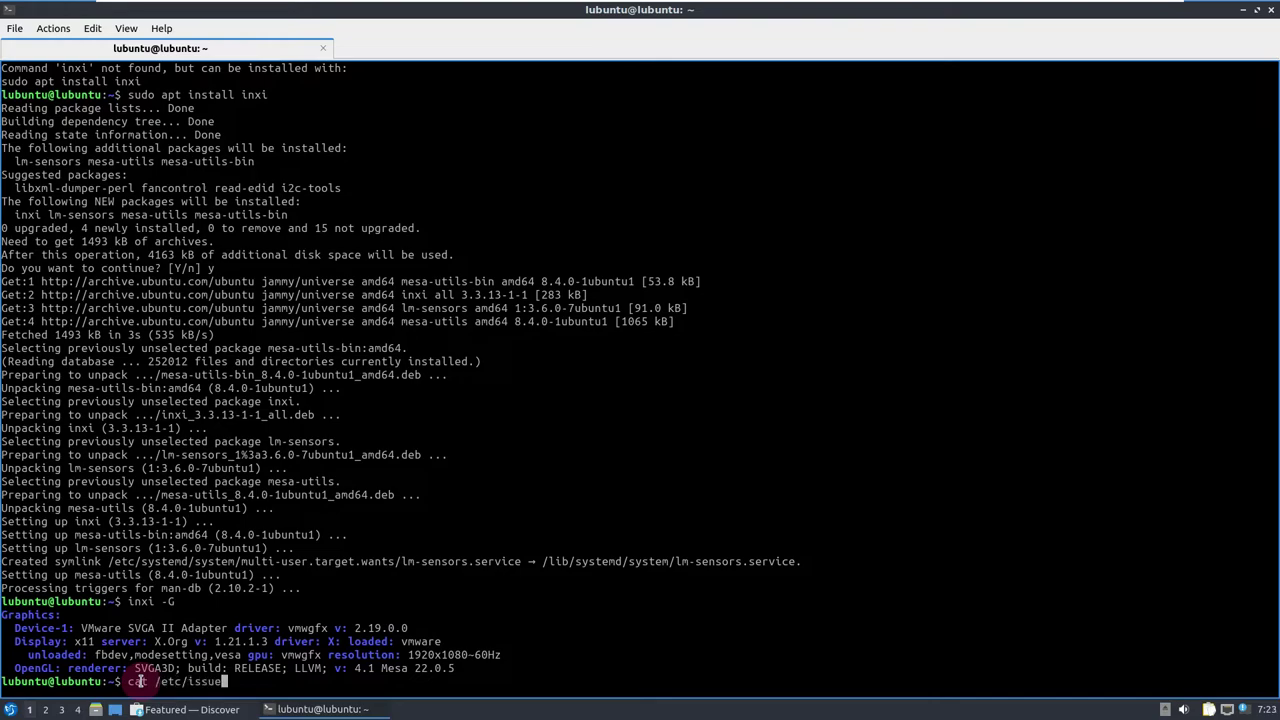
Run cat /etc/issue to show the release, highlight the terminal output, and clear the selection
key(Return)
drag(195, 668, 10, 601)
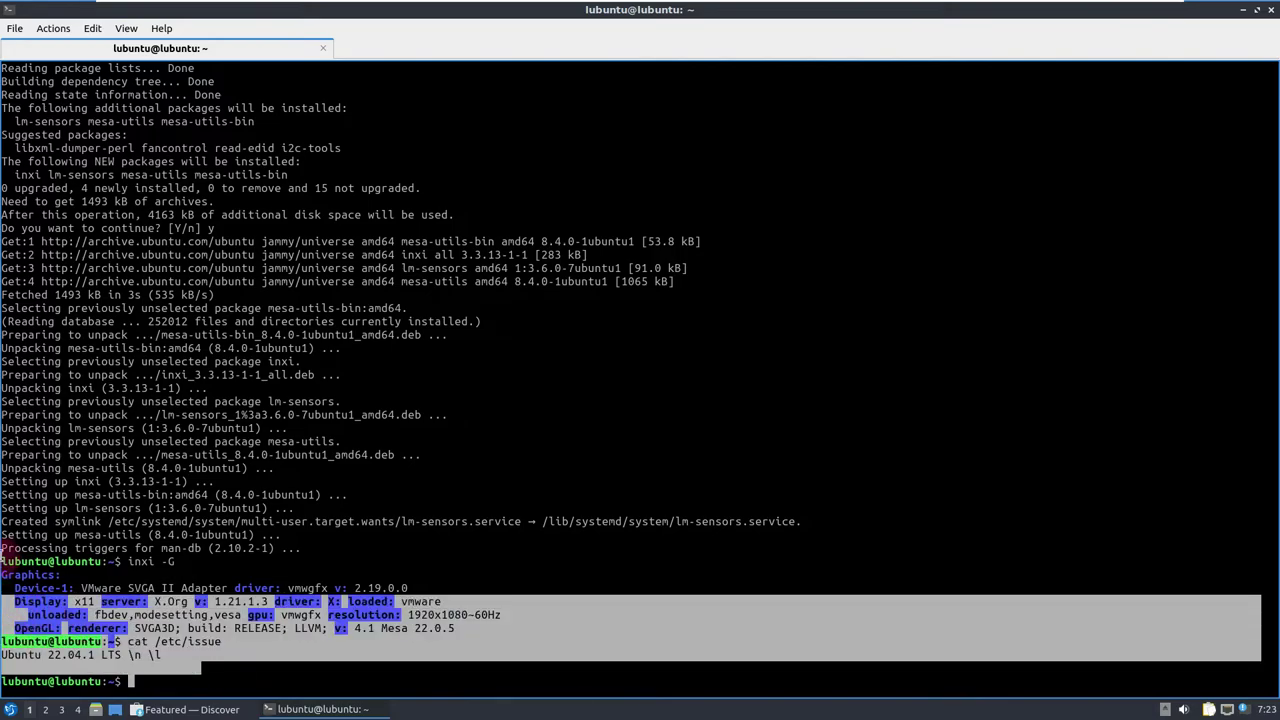
drag(150, 681, 205, 657)
click(205, 657)
End the terminal session with the exit command and confirm closing the terminal
text(e)
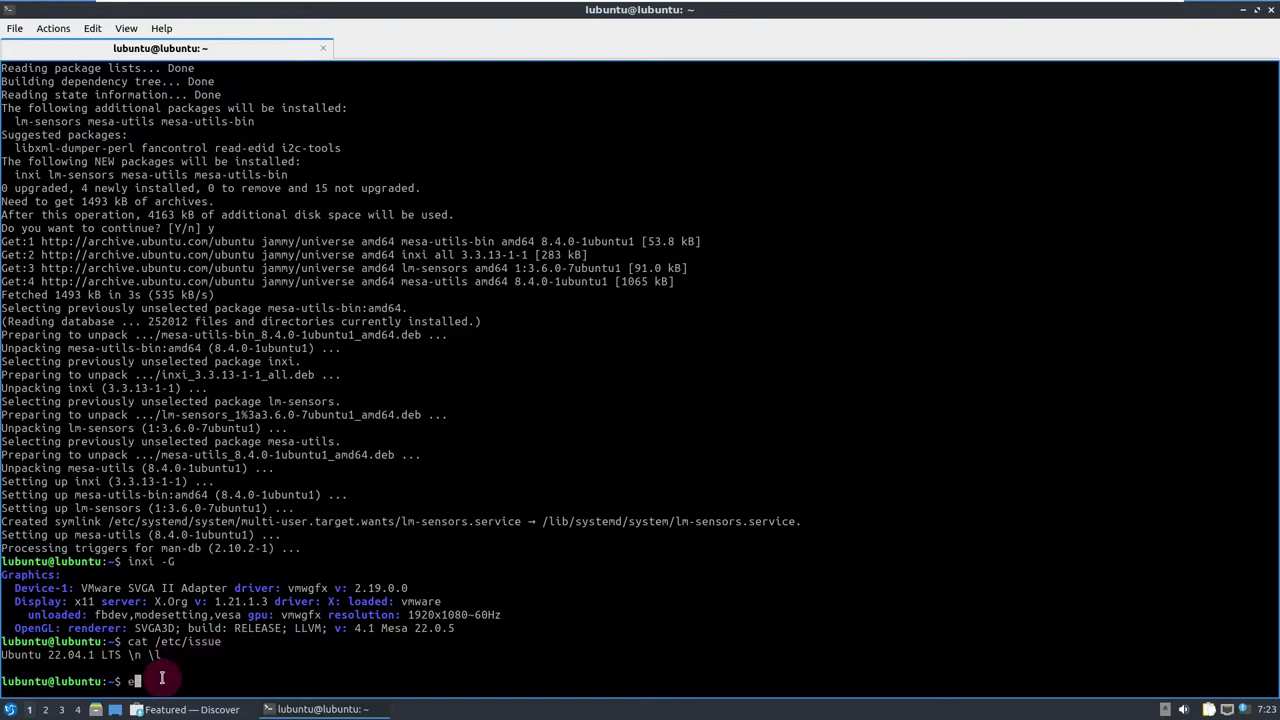
text(xit)
key(Return)
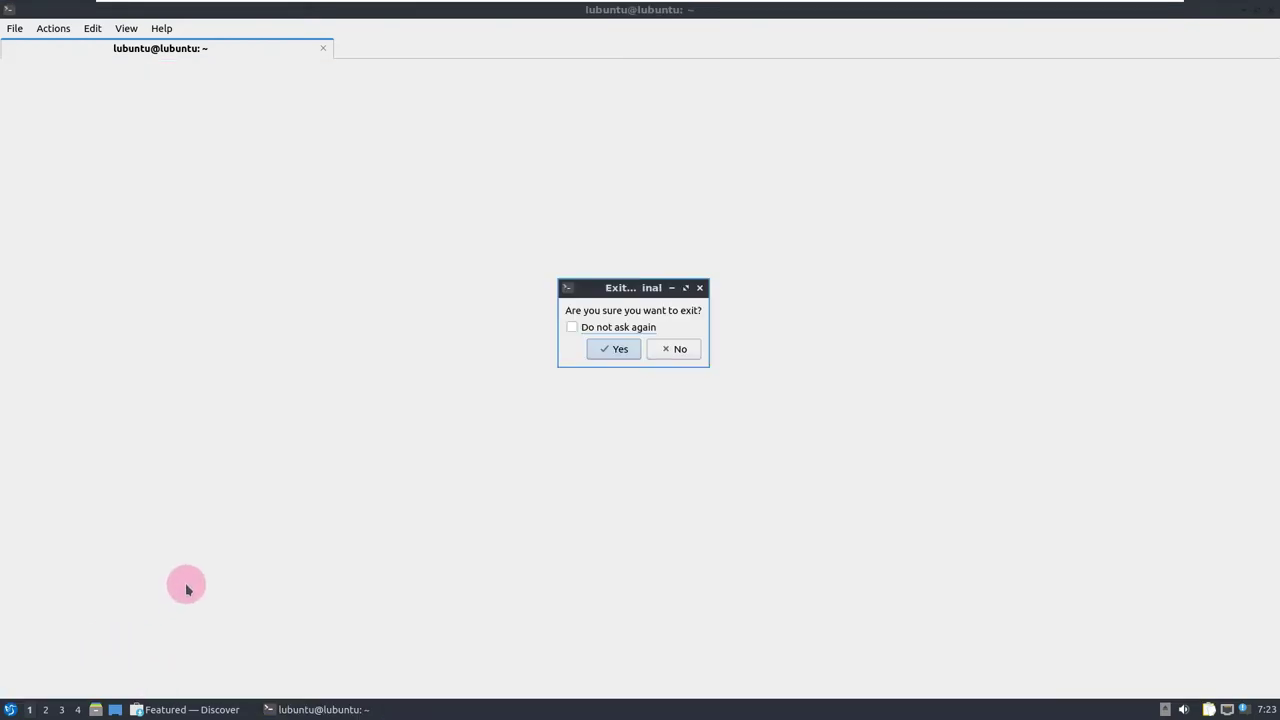
click(614, 349)
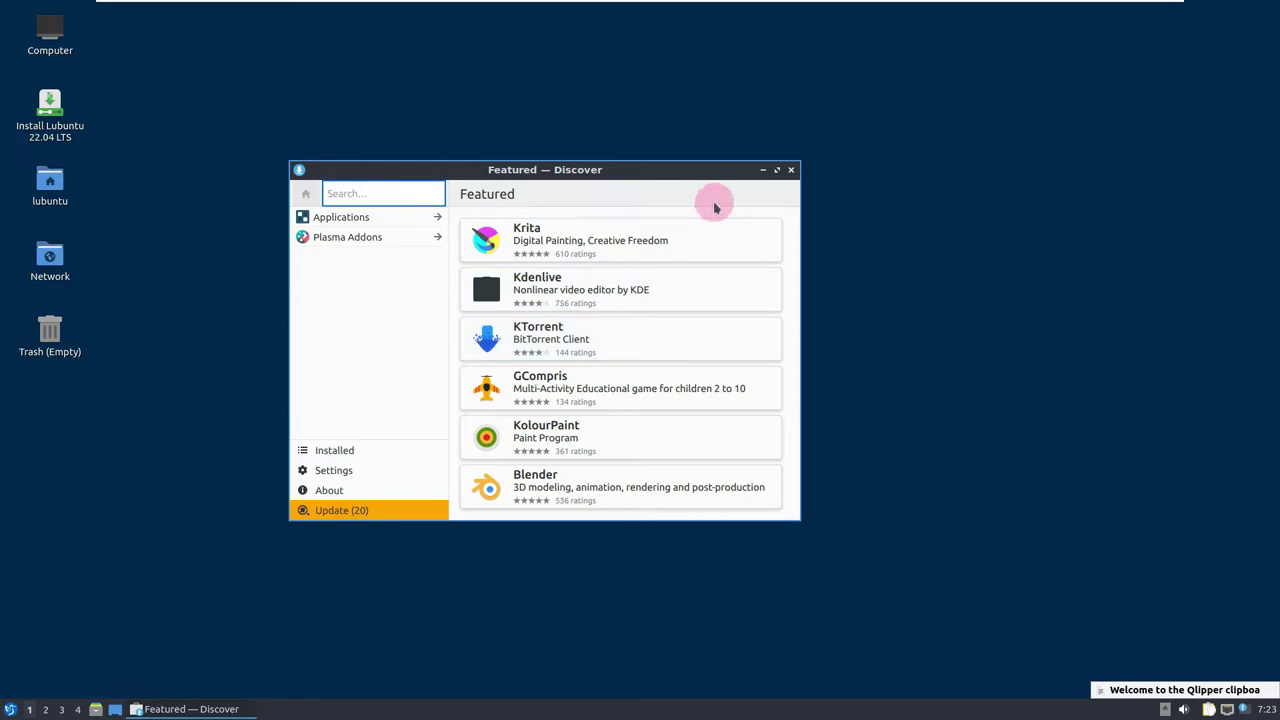
Maximize Discover and review its About, Settings and Installed pages and the list of available updates
click(778, 169)
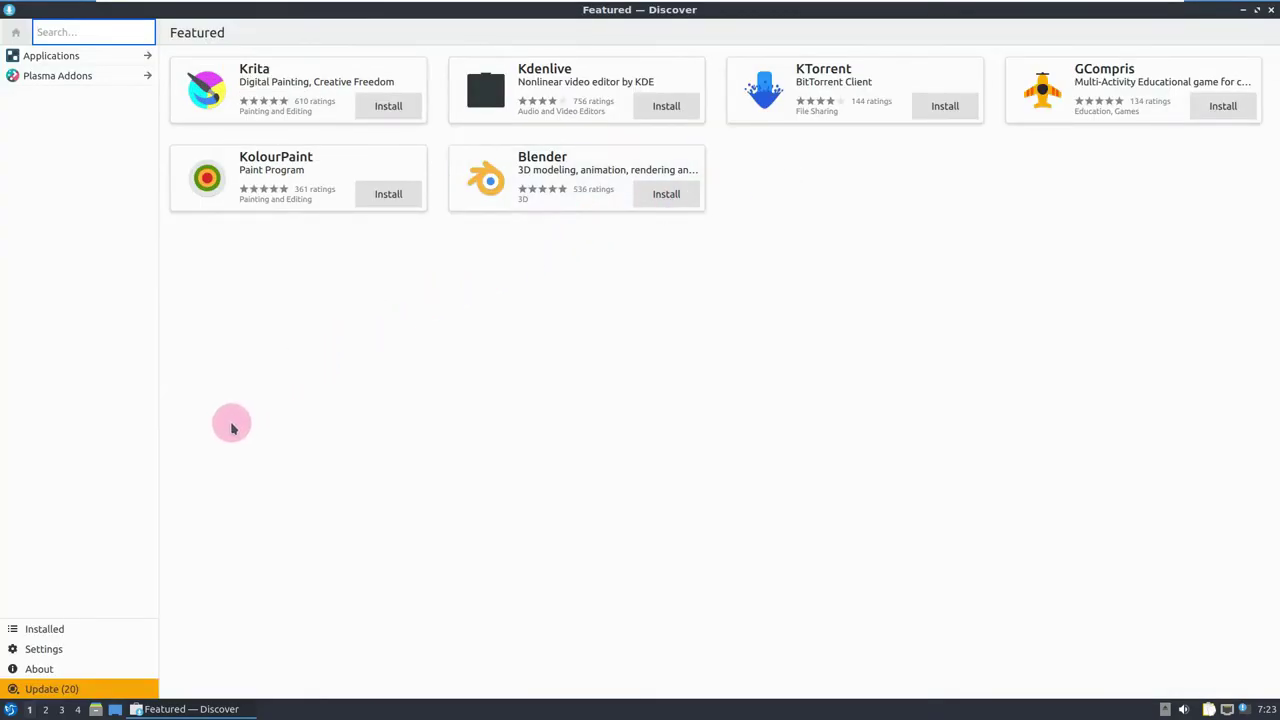
click(66, 670)
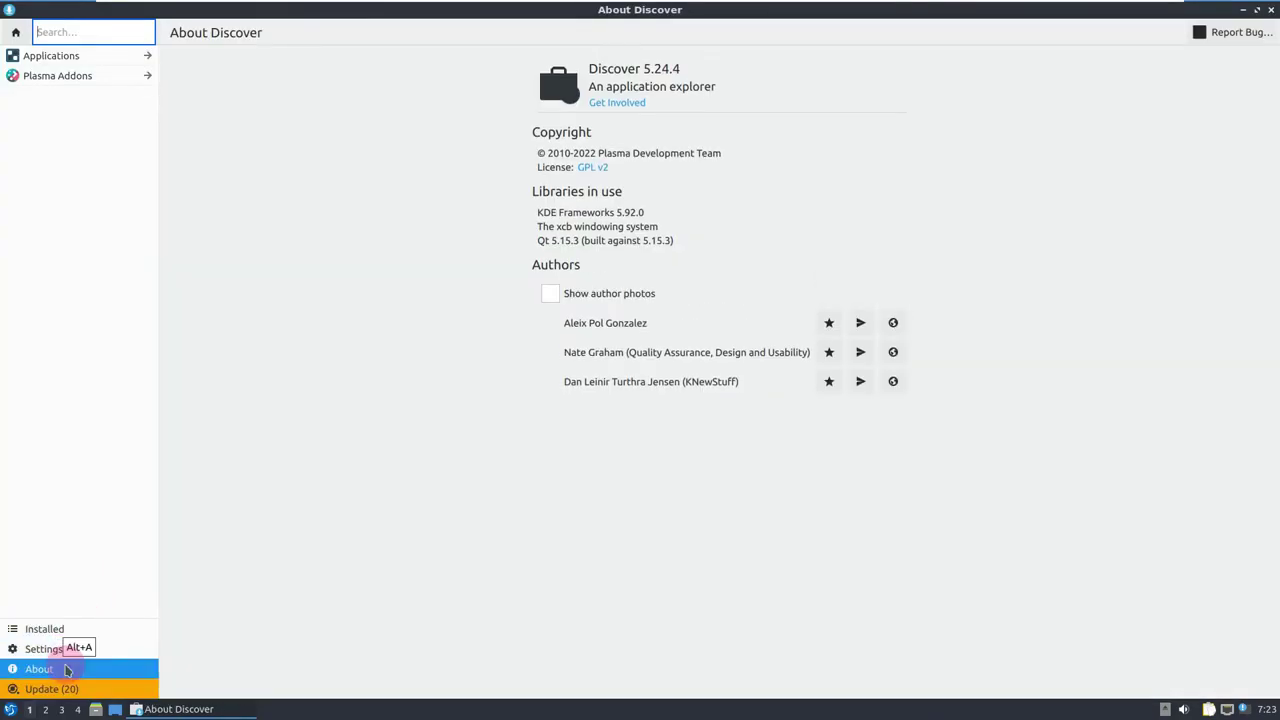
click(68, 648)
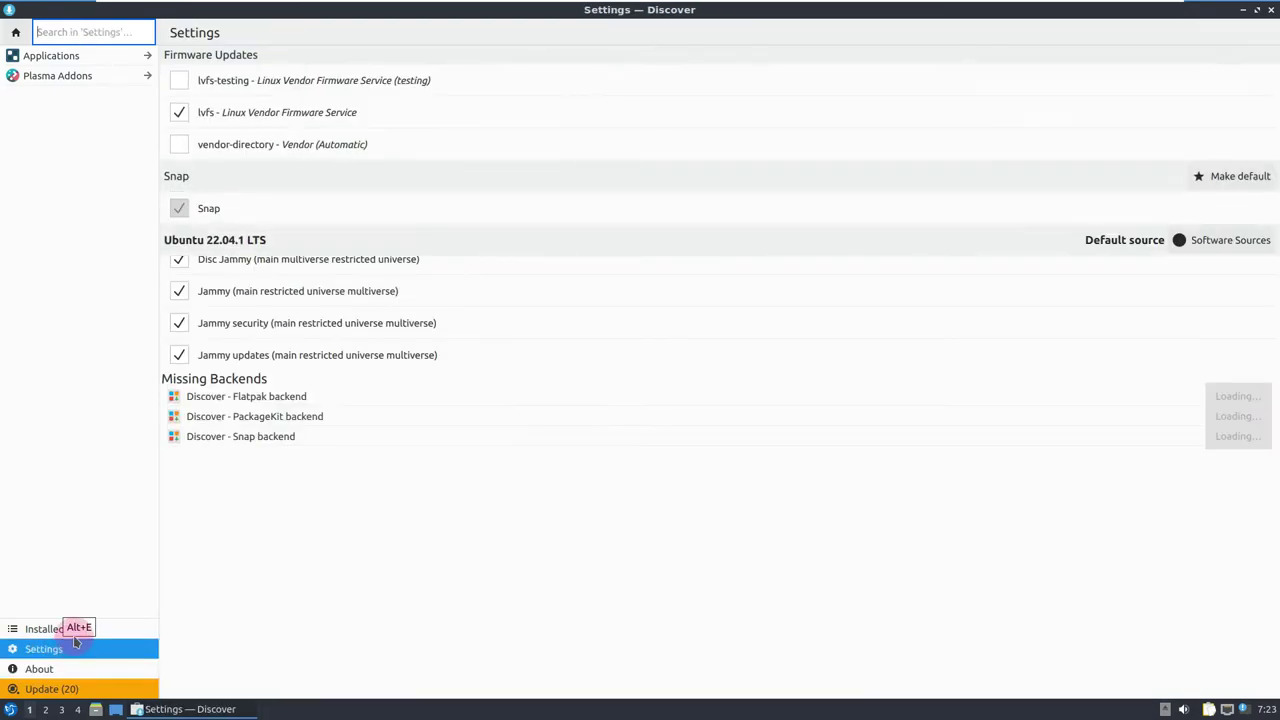
click(76, 633)
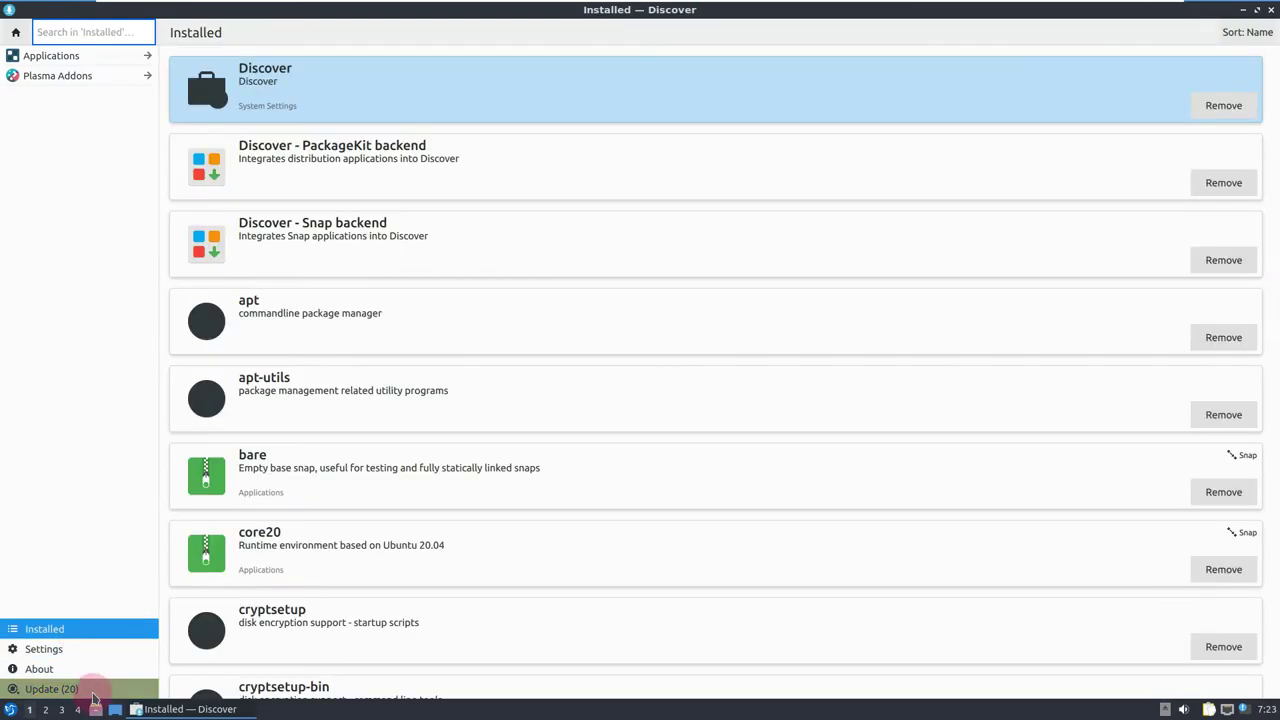
click(93, 694)
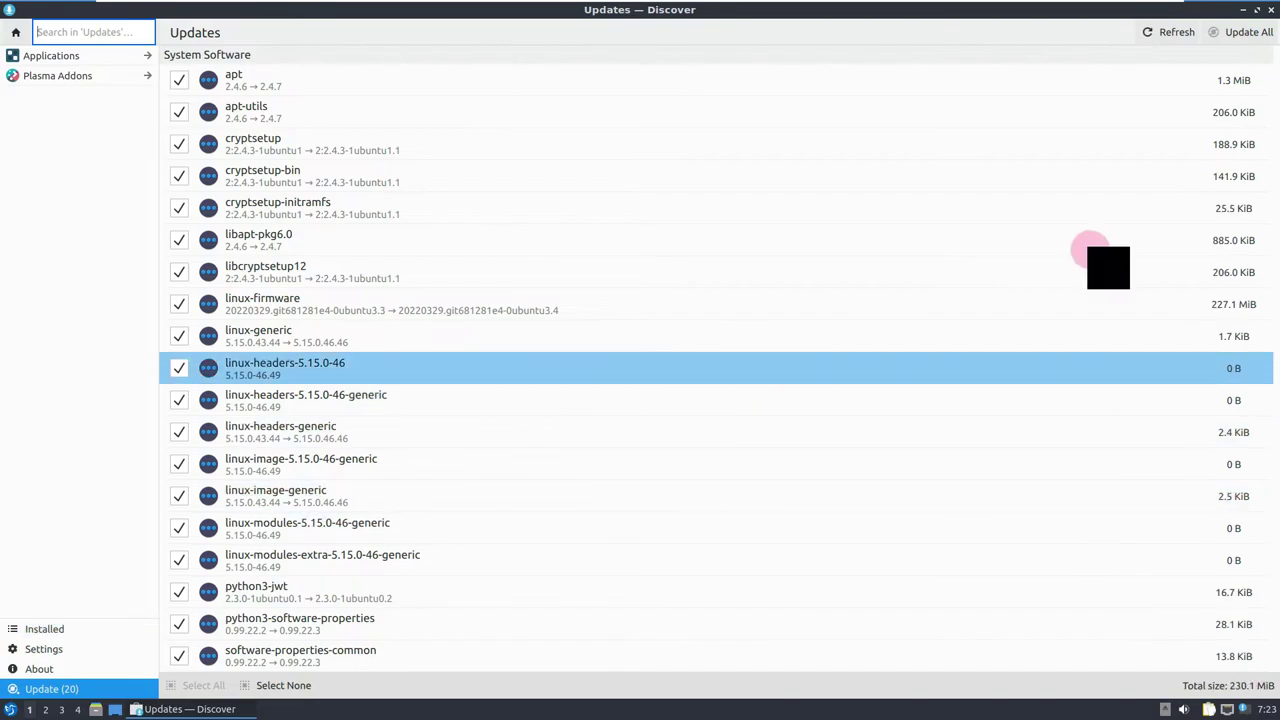
scroll(1090, 208, down, 1)
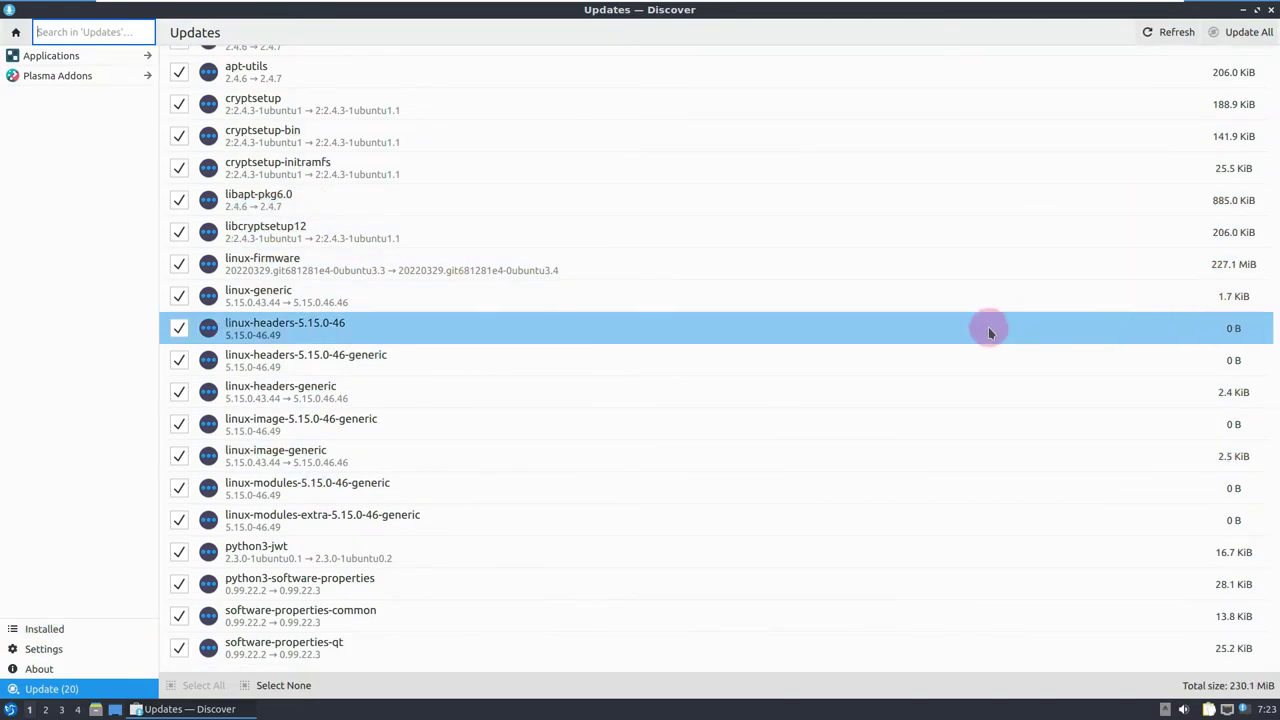
scroll(871, 477, up, 1)
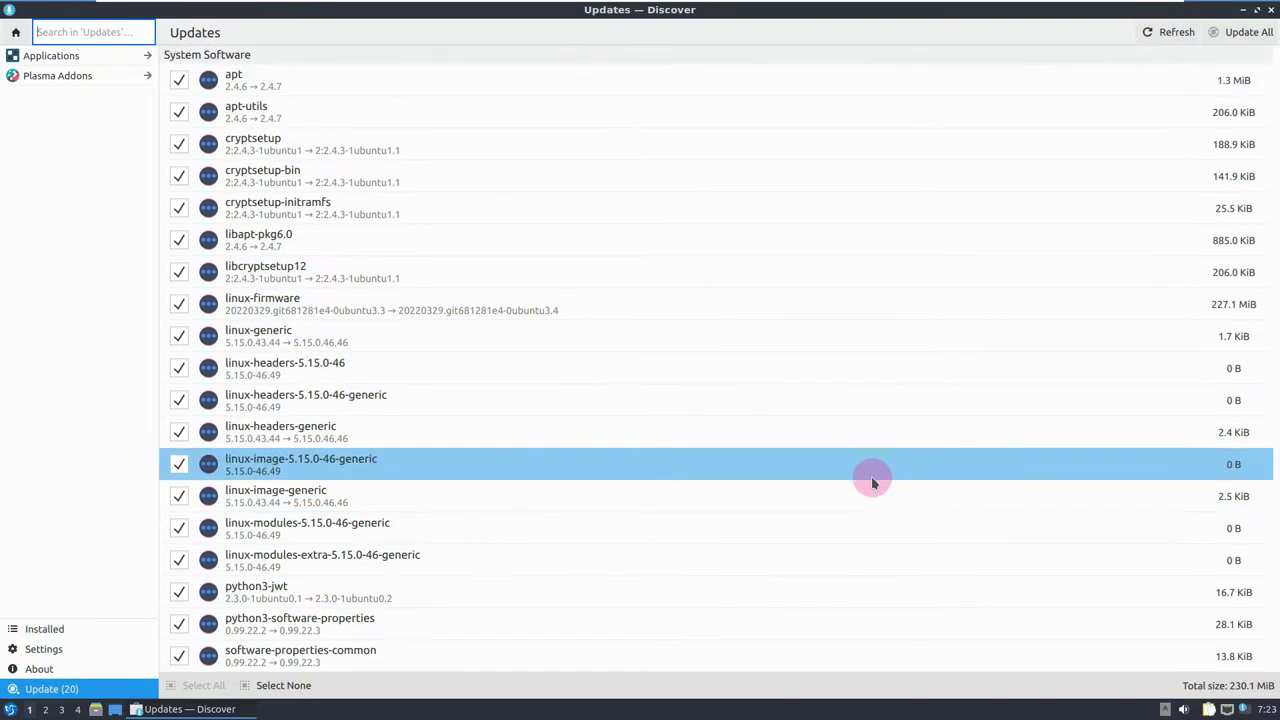
Revisit Discover's About and Settings pages, and browse the installed applications from the font set down to LibreOffice Calc
click(140, 669)
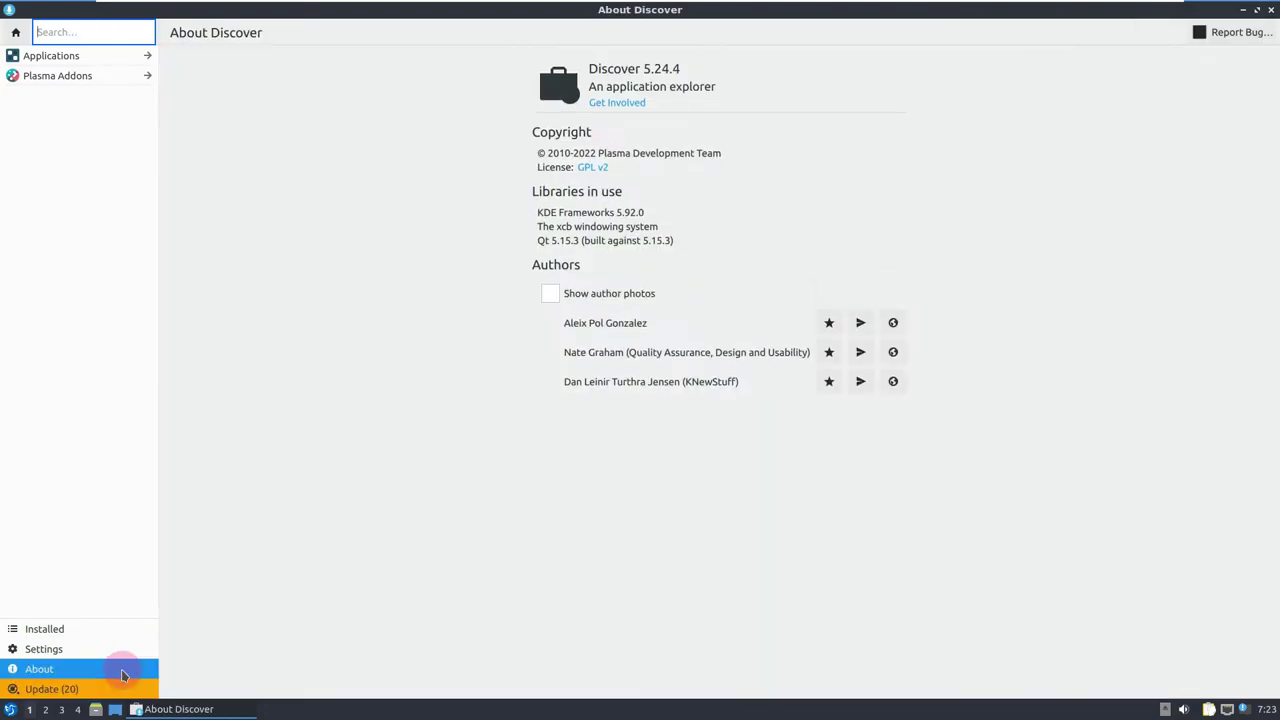
click(118, 648)
click(136, 622)
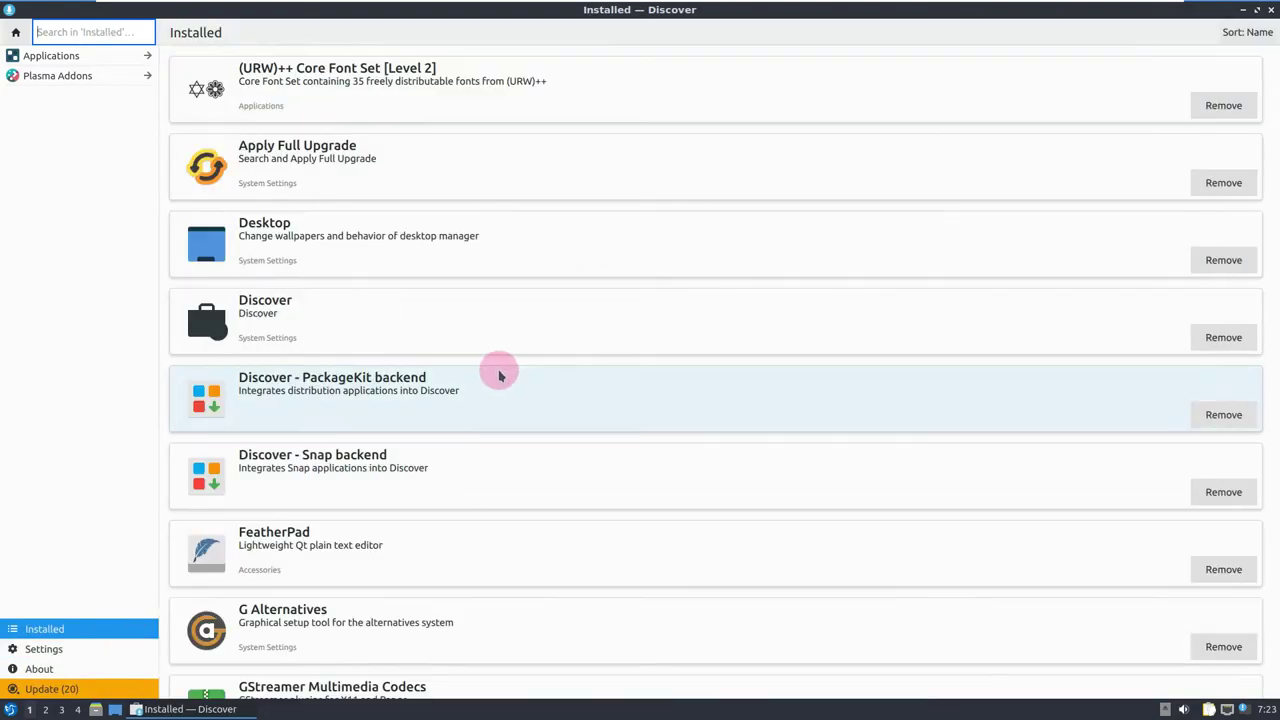
scroll(1015, 181, down, 3)
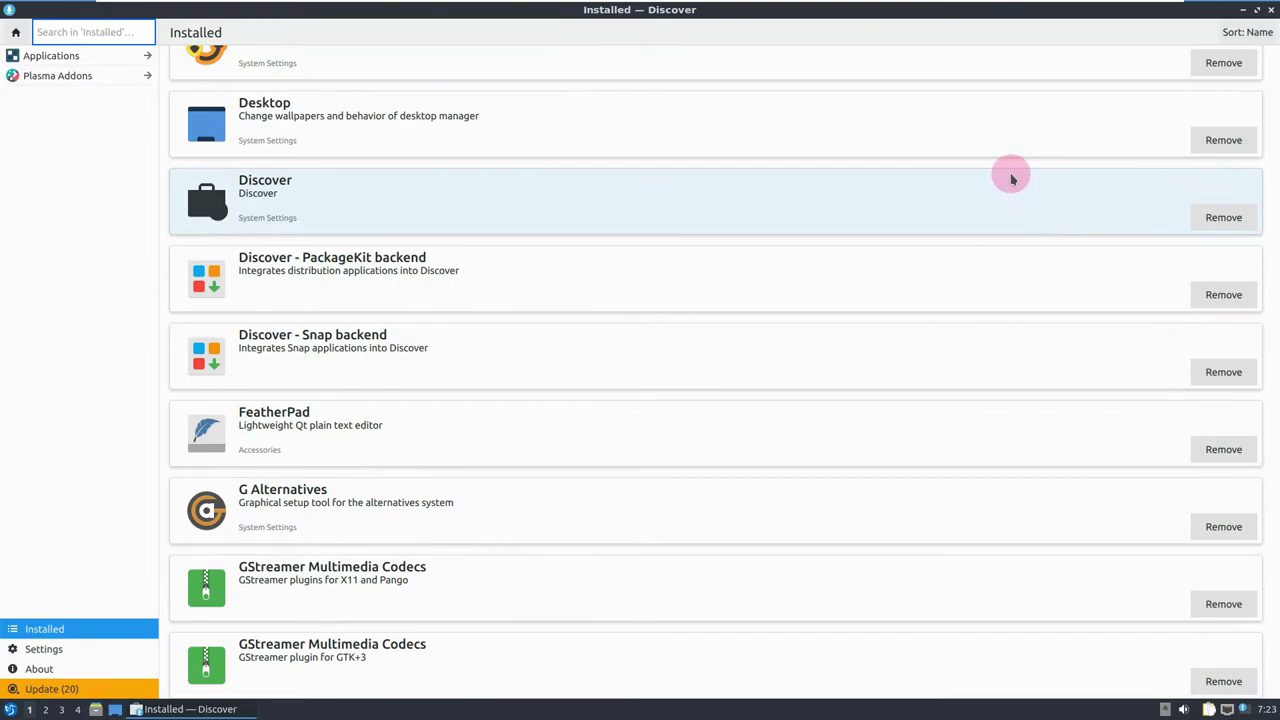
scroll(640, 277, down, 2)
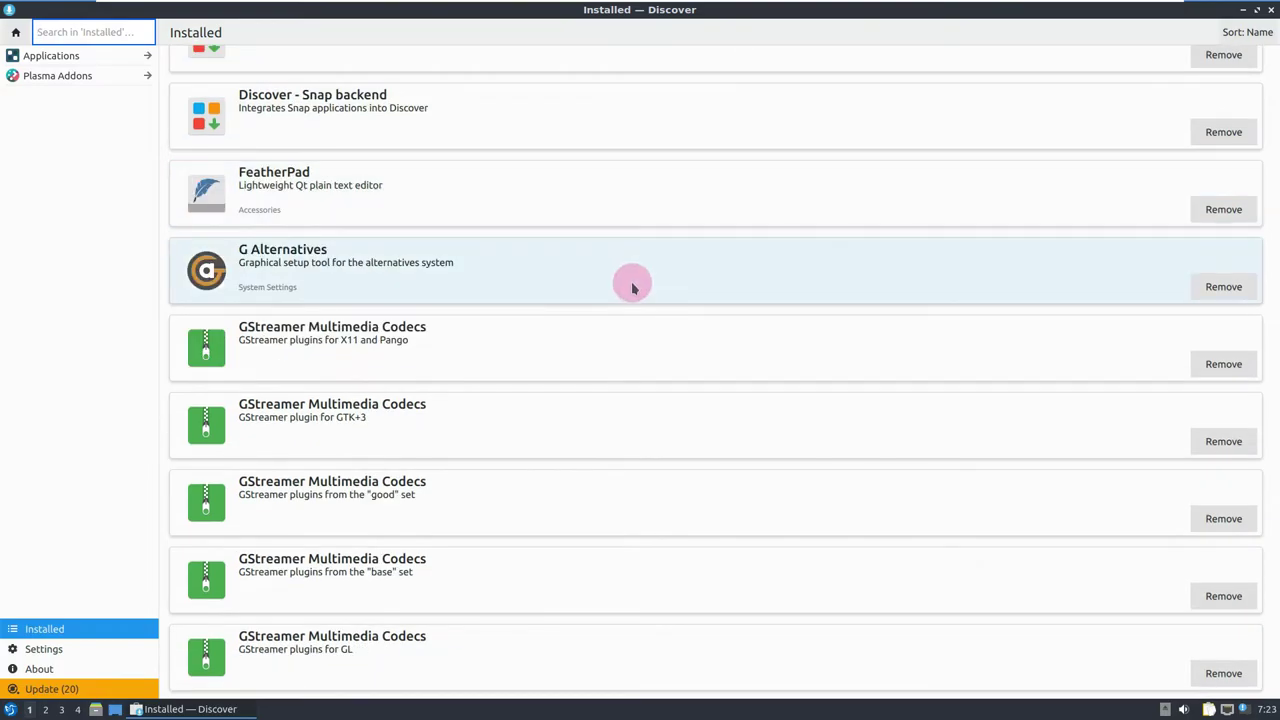
scroll(631, 281, down, 3)
scroll(632, 285, down, 4)
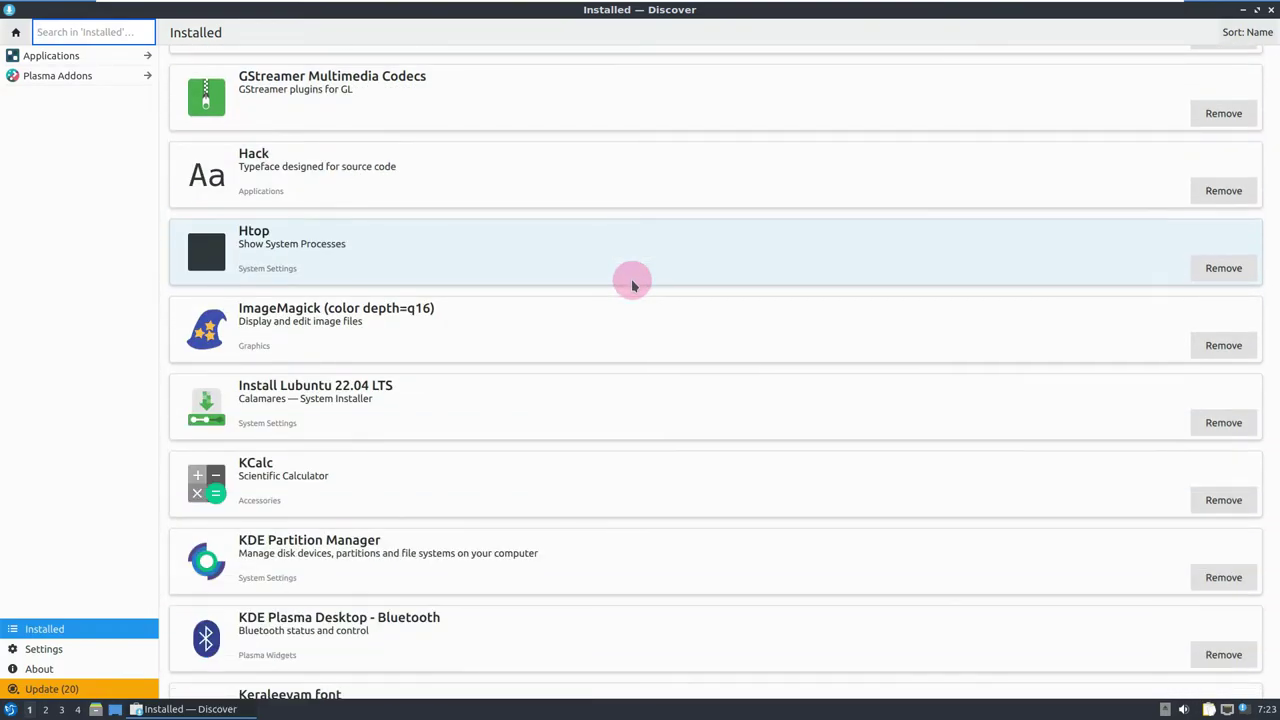
scroll(631, 283, down, 2)
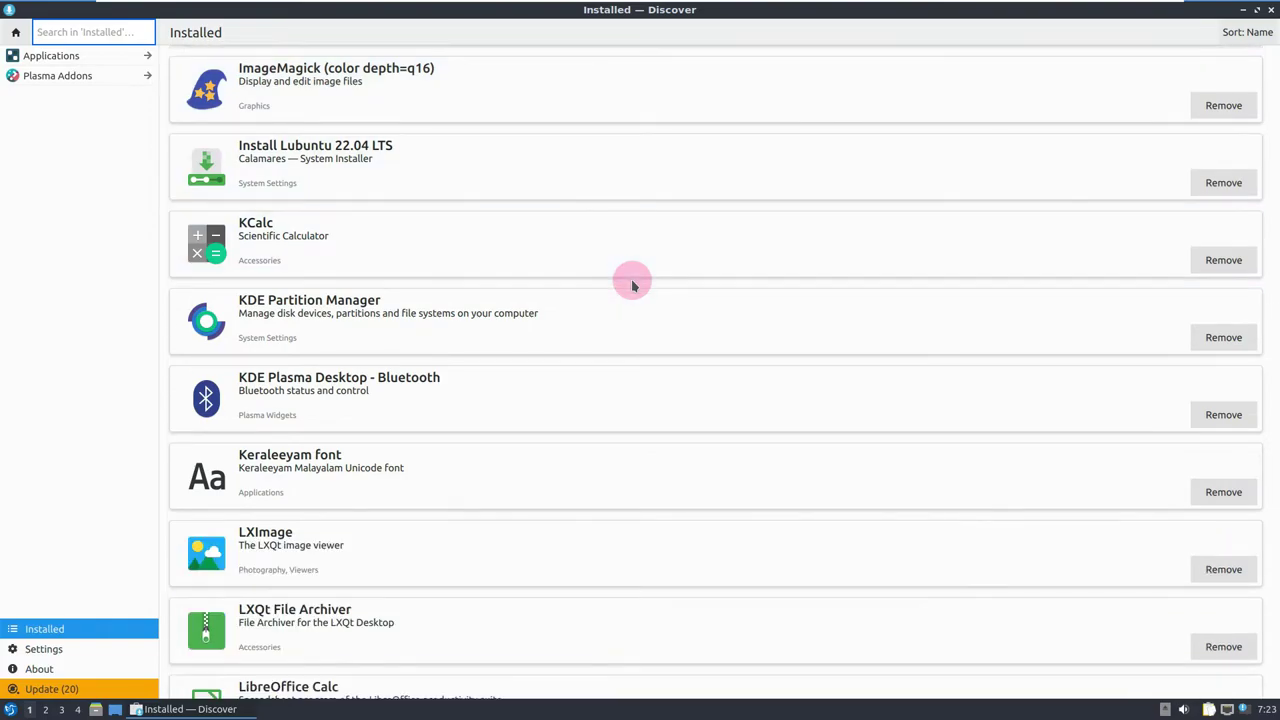
View the details of the installed ImageMagick and Install Lubuntu 22.04 LTS entries, returning to ImageMagick's description
click(548, 115)
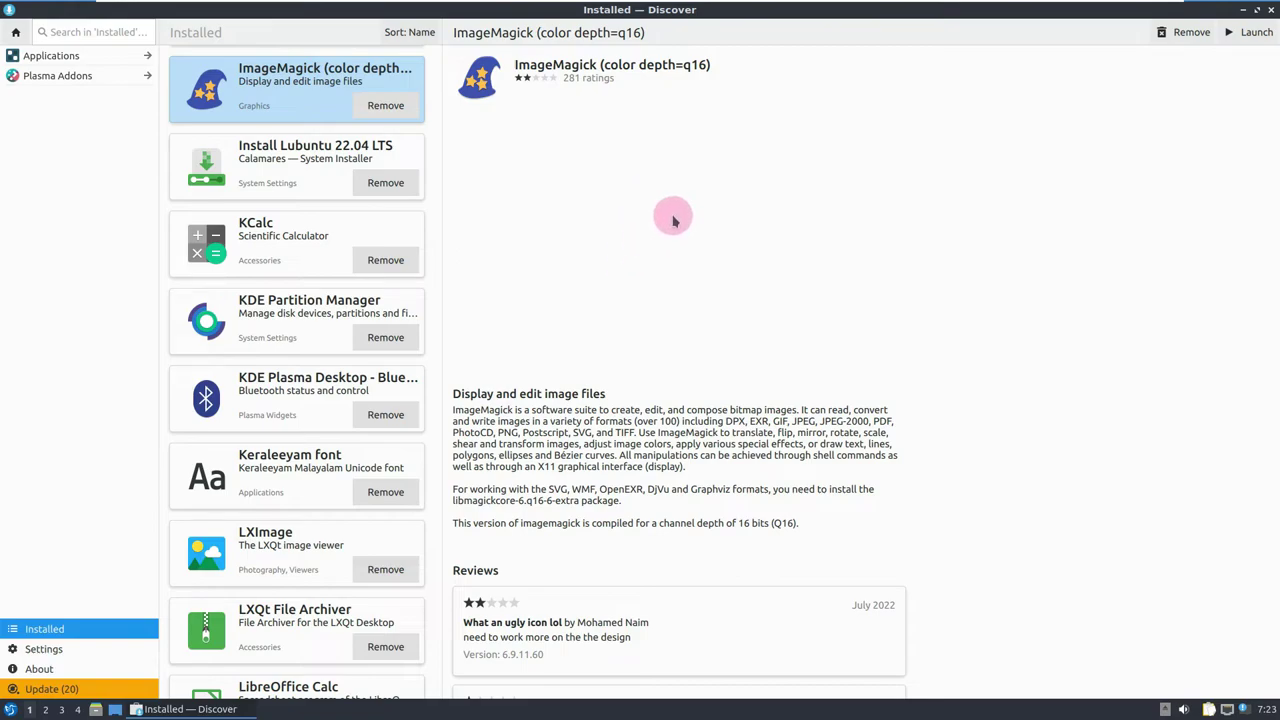
click(303, 160)
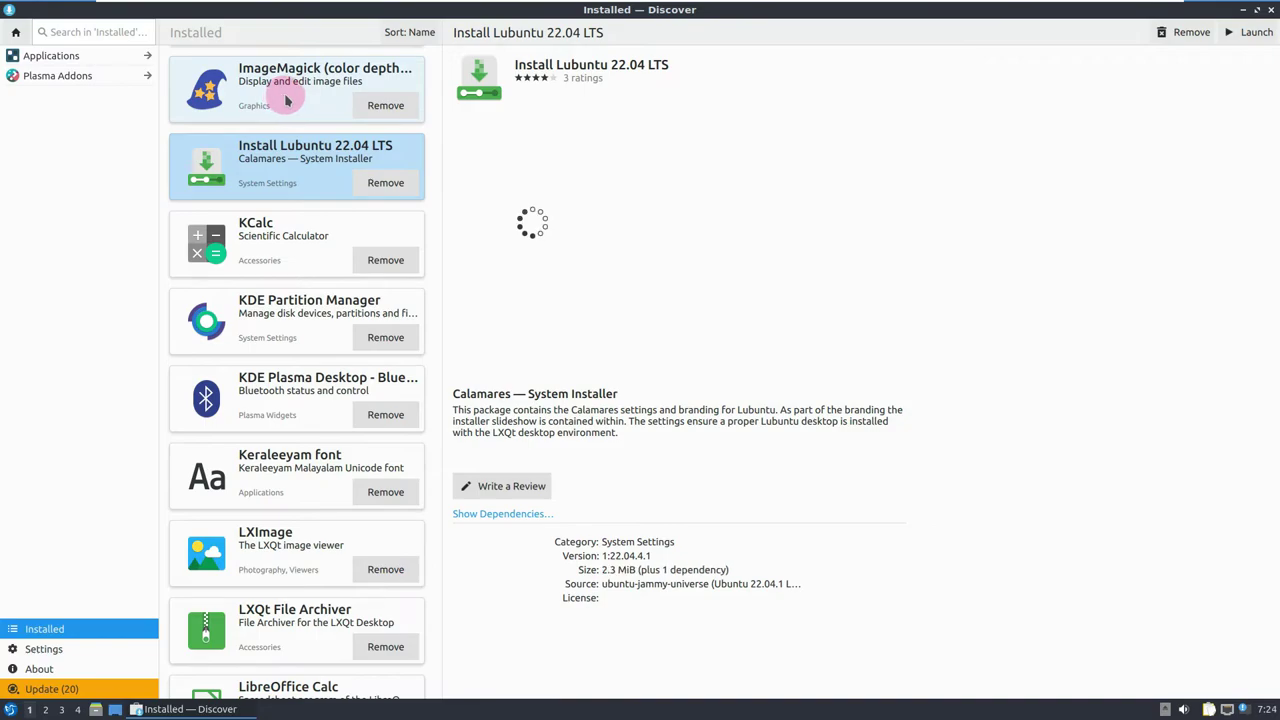
click(288, 100)
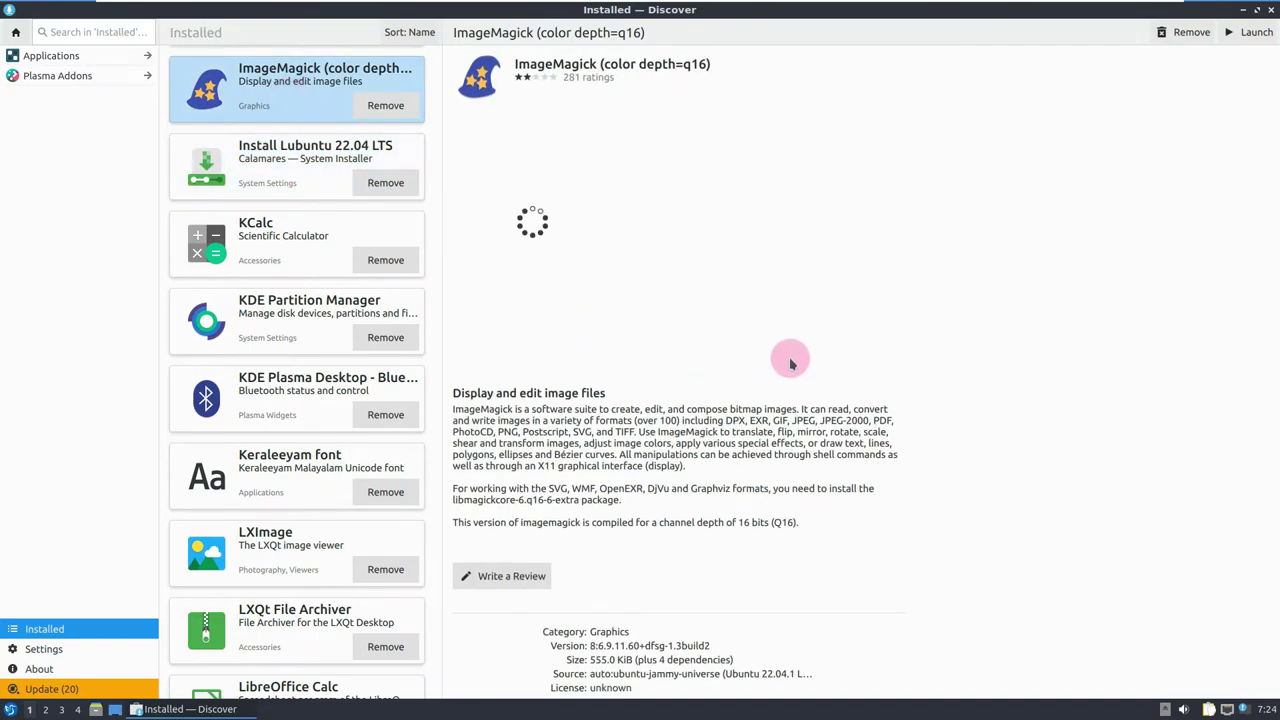
scroll(790, 362, down, 1)
scroll(678, 500, up, 1)
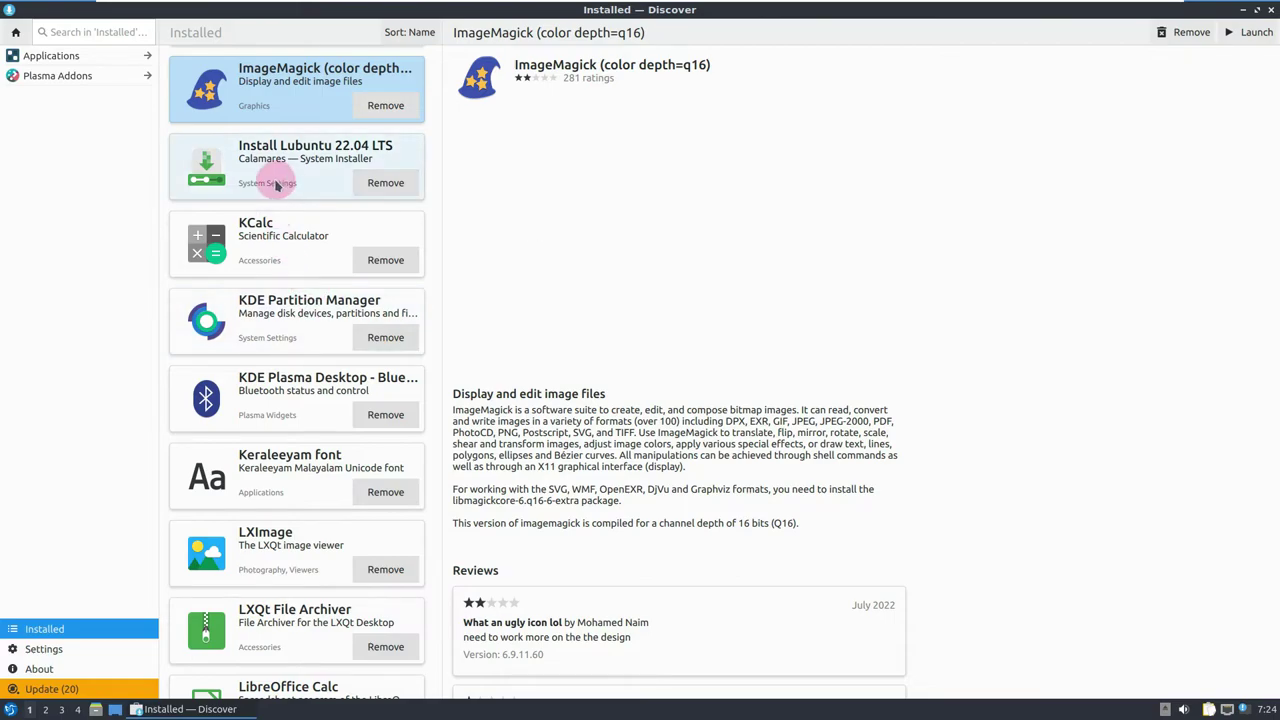
Examine the KCalc page down to its version details, and read through ImageMagick's reviews and package information
click(283, 249)
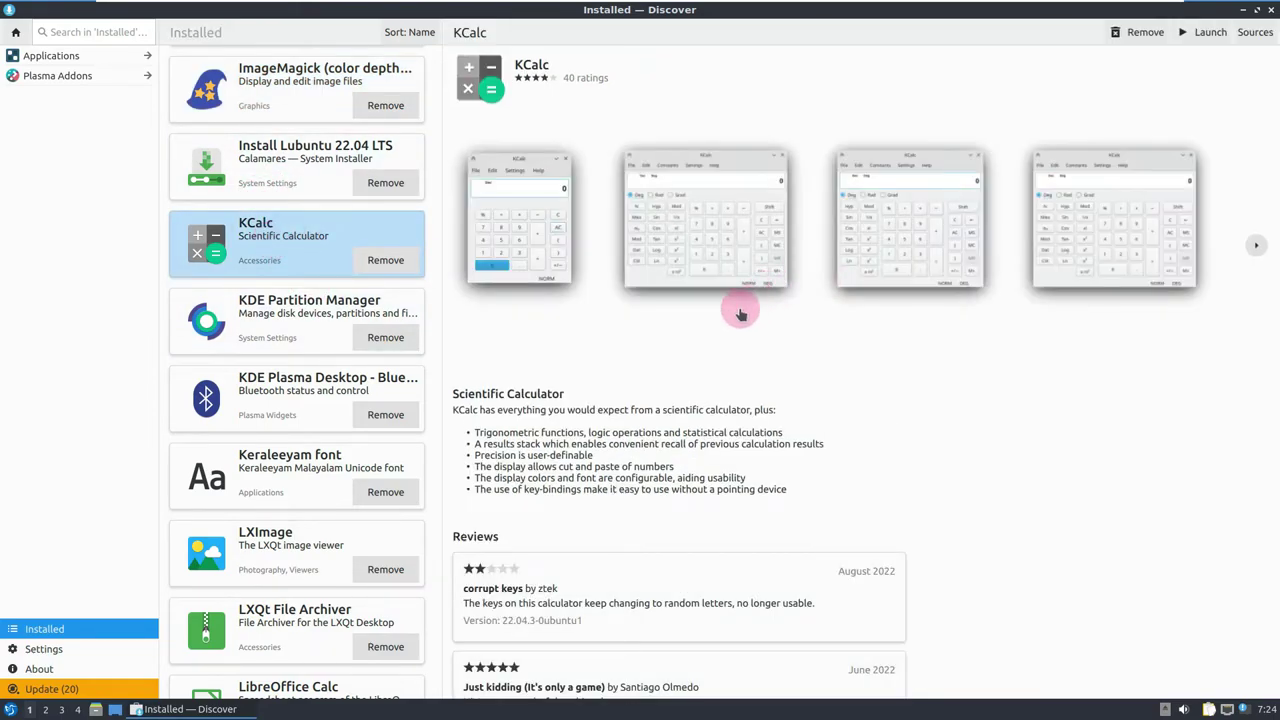
scroll(585, 445, down, 5)
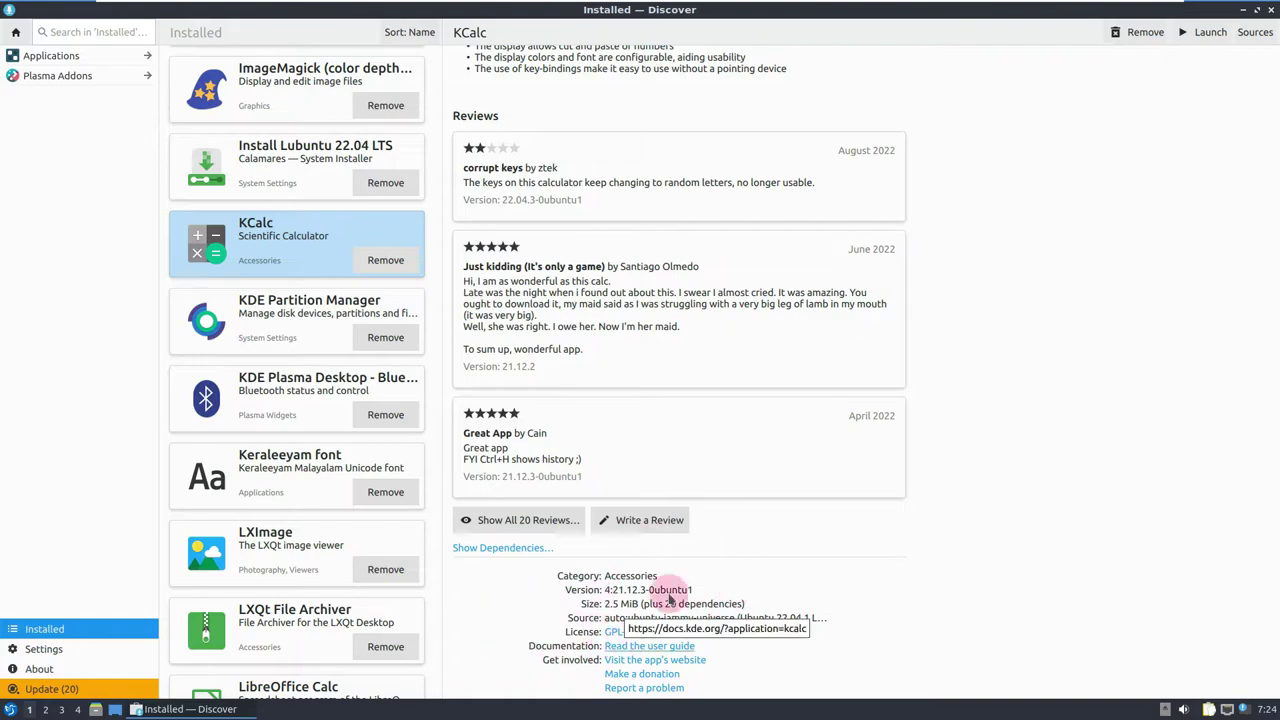
click(240, 110)
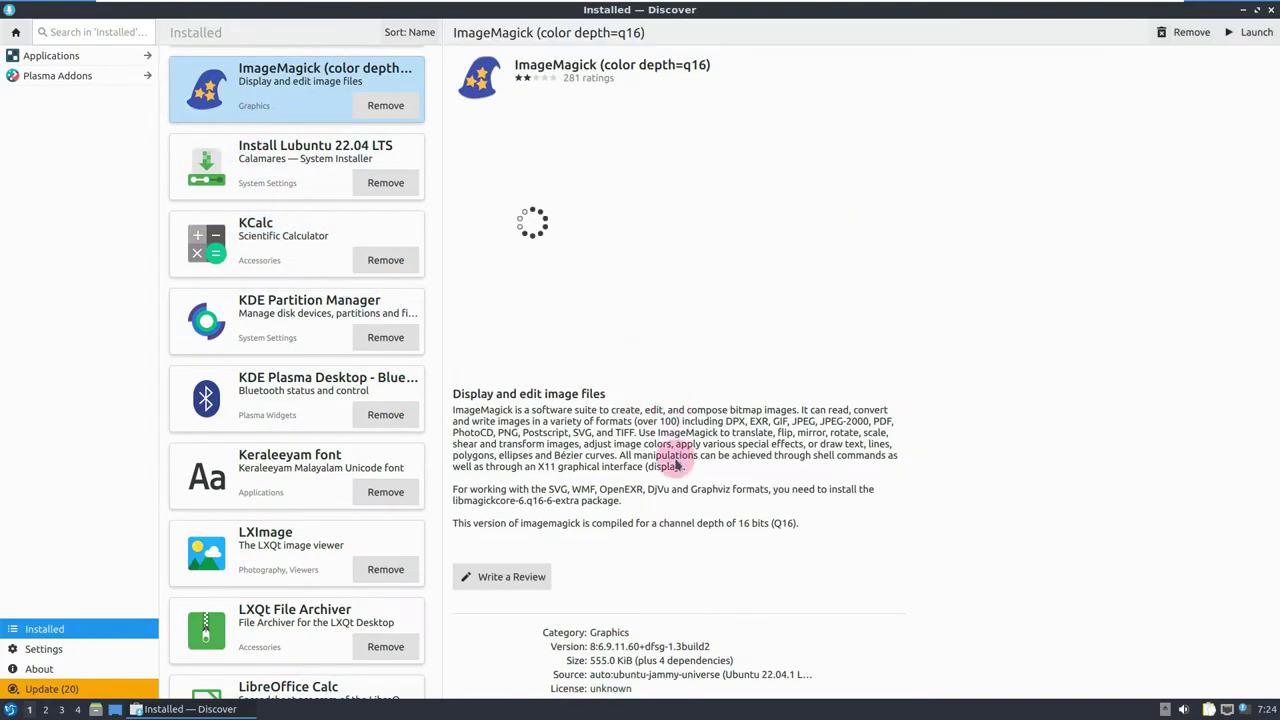
scroll(650, 540, down, 3)
scroll(649, 578, down, 2)
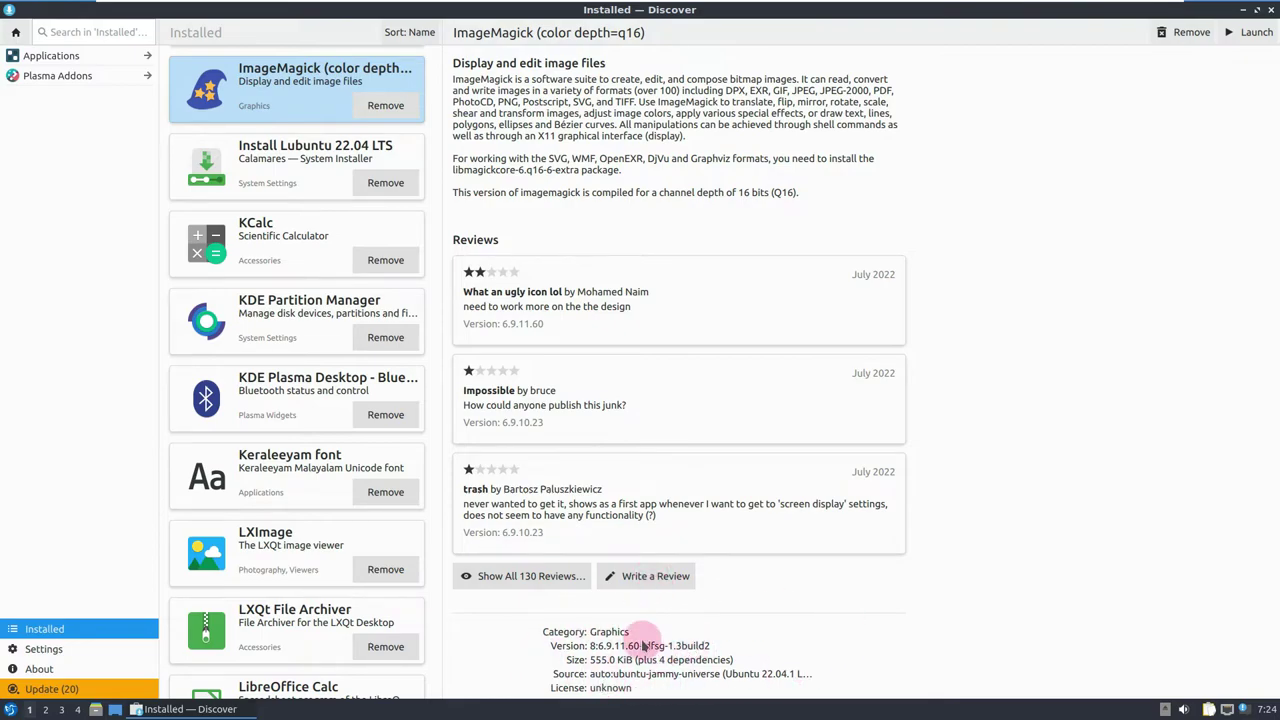
Open the LXImage details and examine the LXQt File Archiver's description, reviews and package information
scroll(283, 452, down, 2)
click(283, 432)
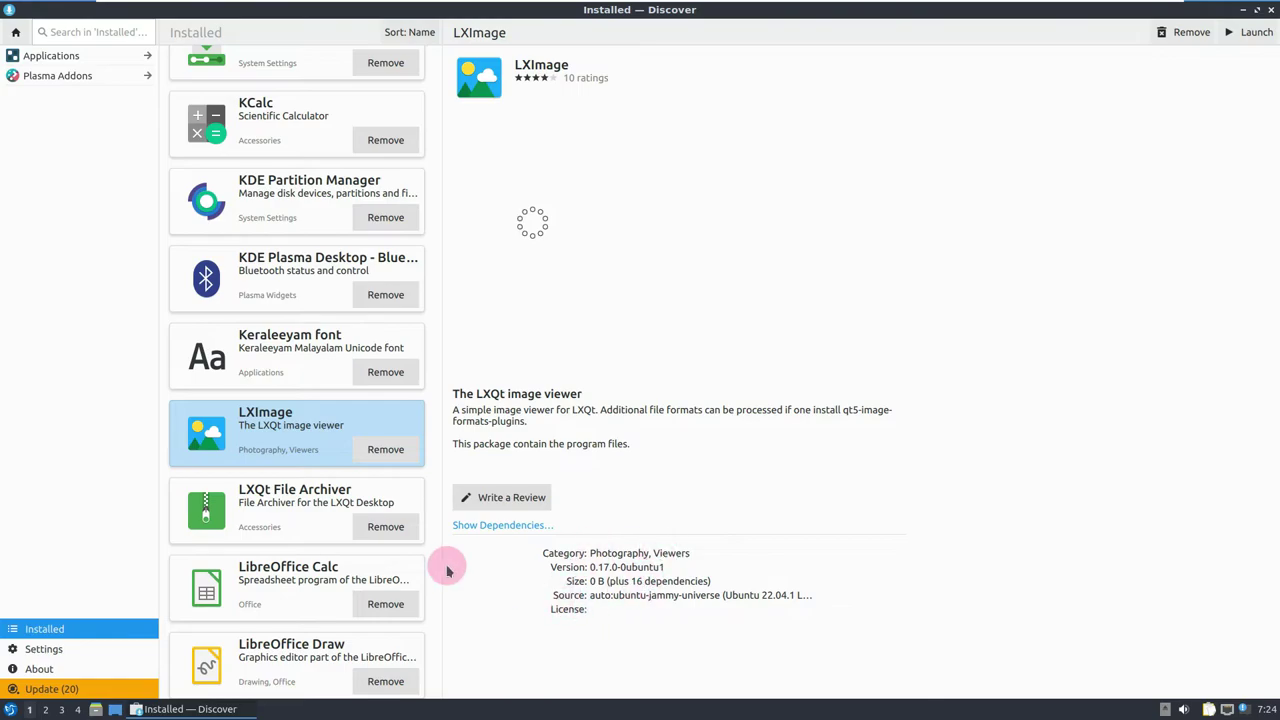
click(270, 492)
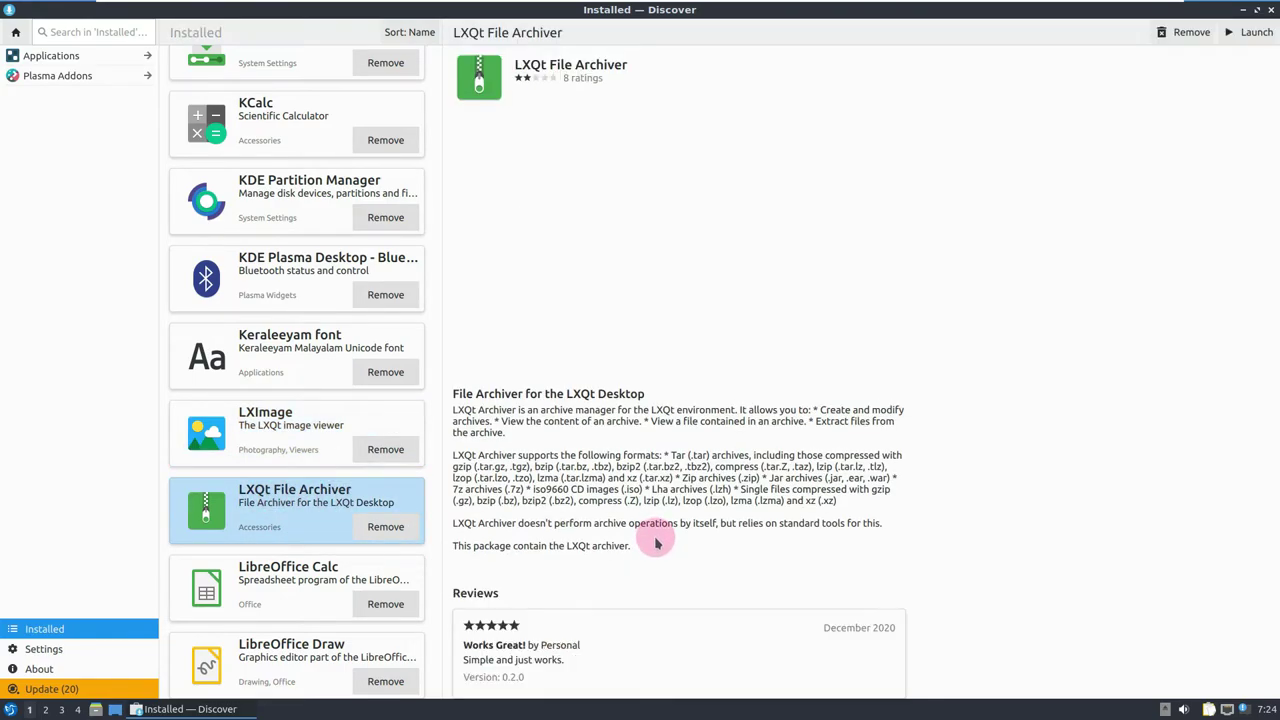
scroll(657, 534, down, 5)
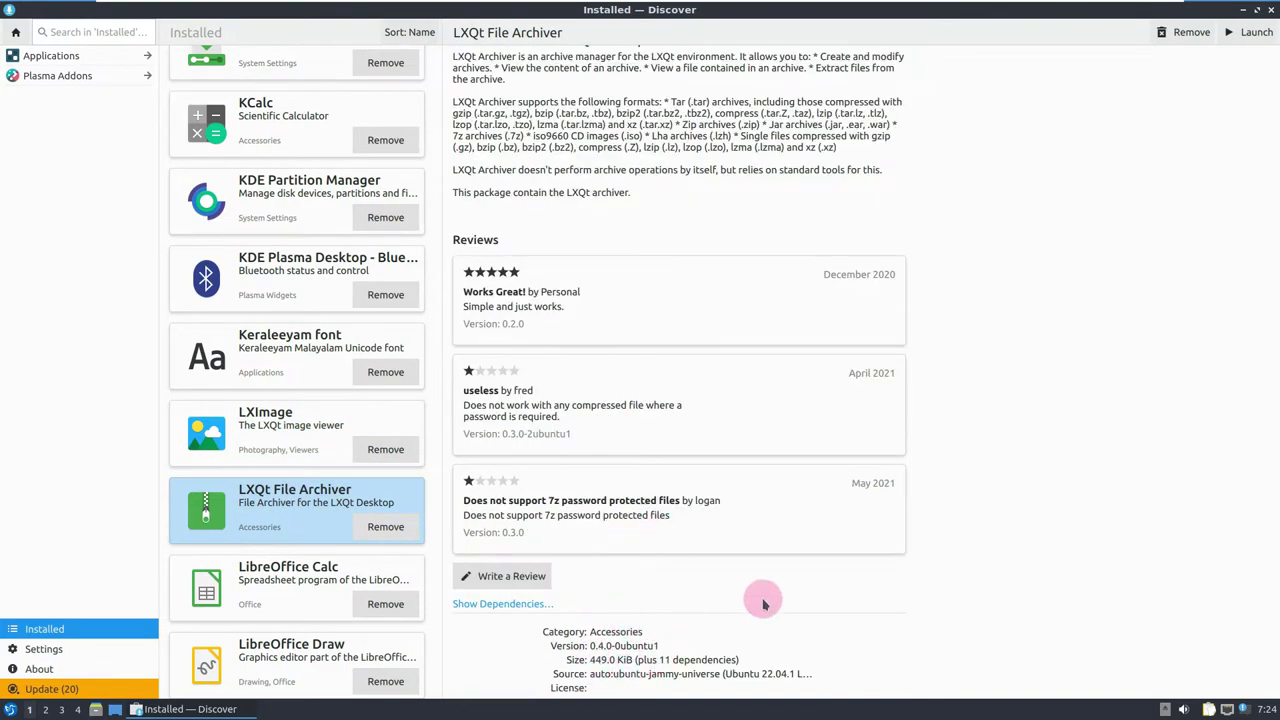
Open LibreOffice Calc from the installed applications and read its description, reviews and package information
scroll(251, 486, down, 3)
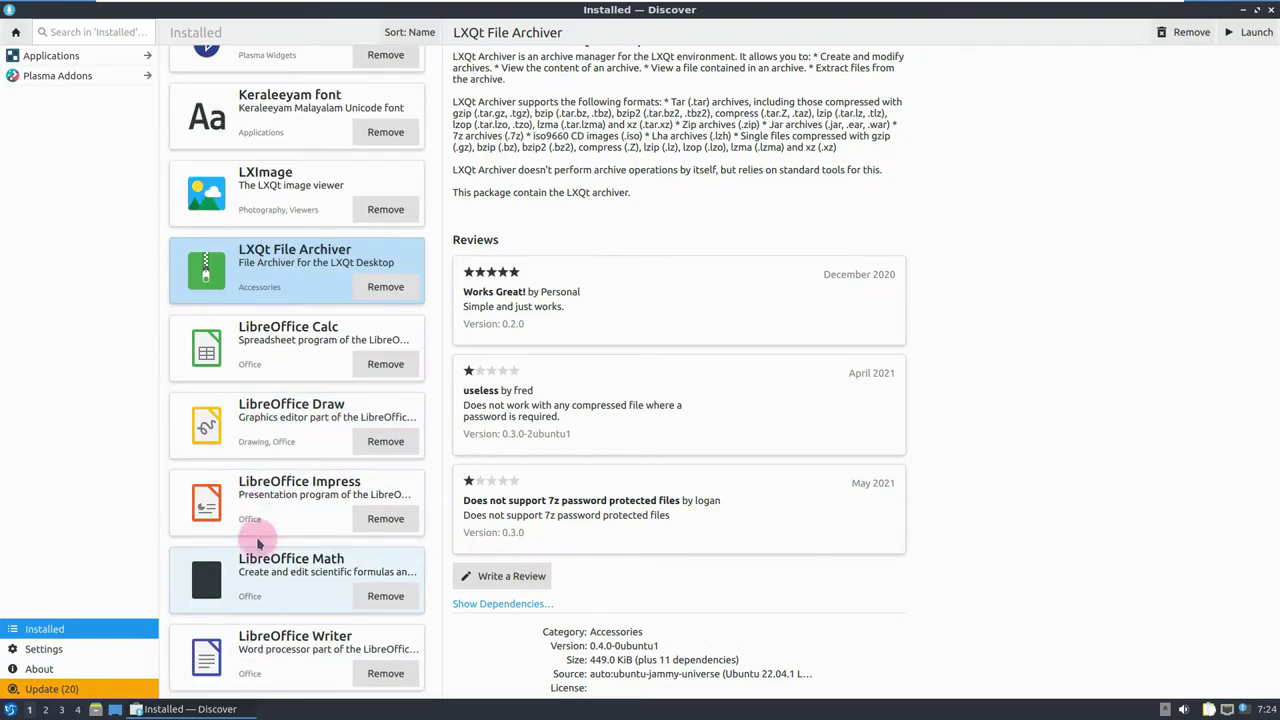
click(251, 338)
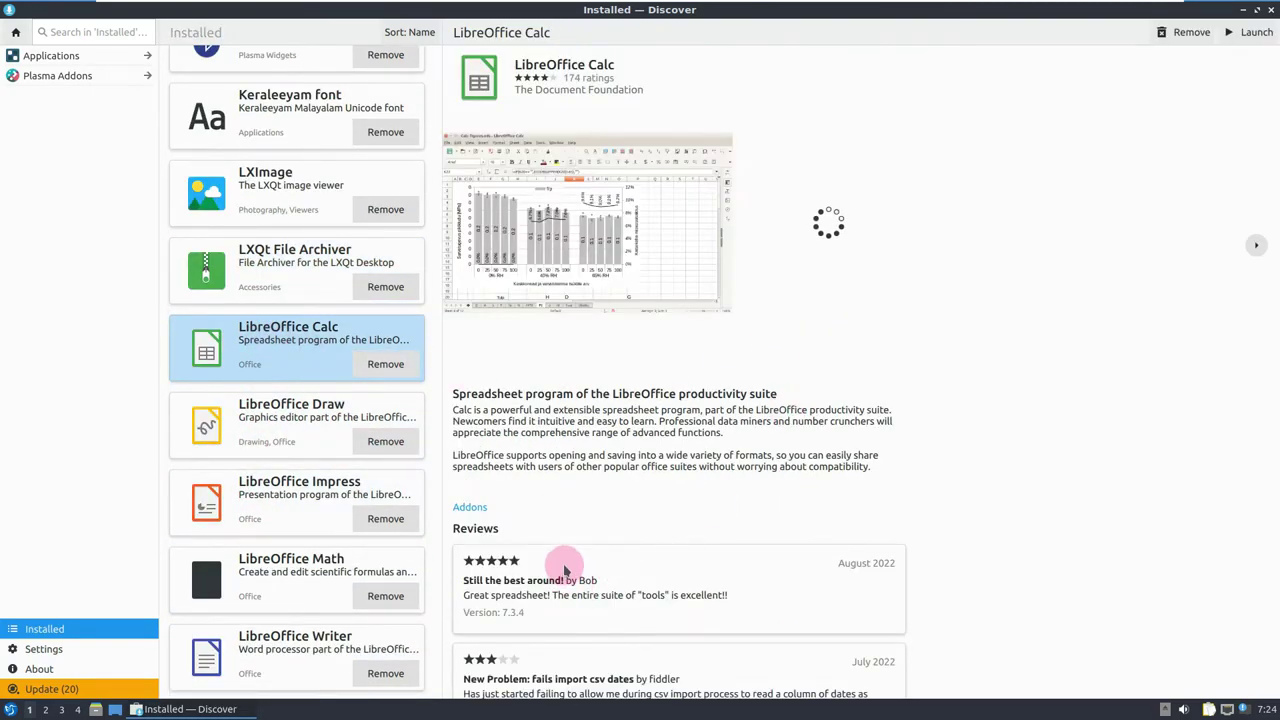
scroll(613, 507, down, 3)
scroll(613, 507, down, 1)
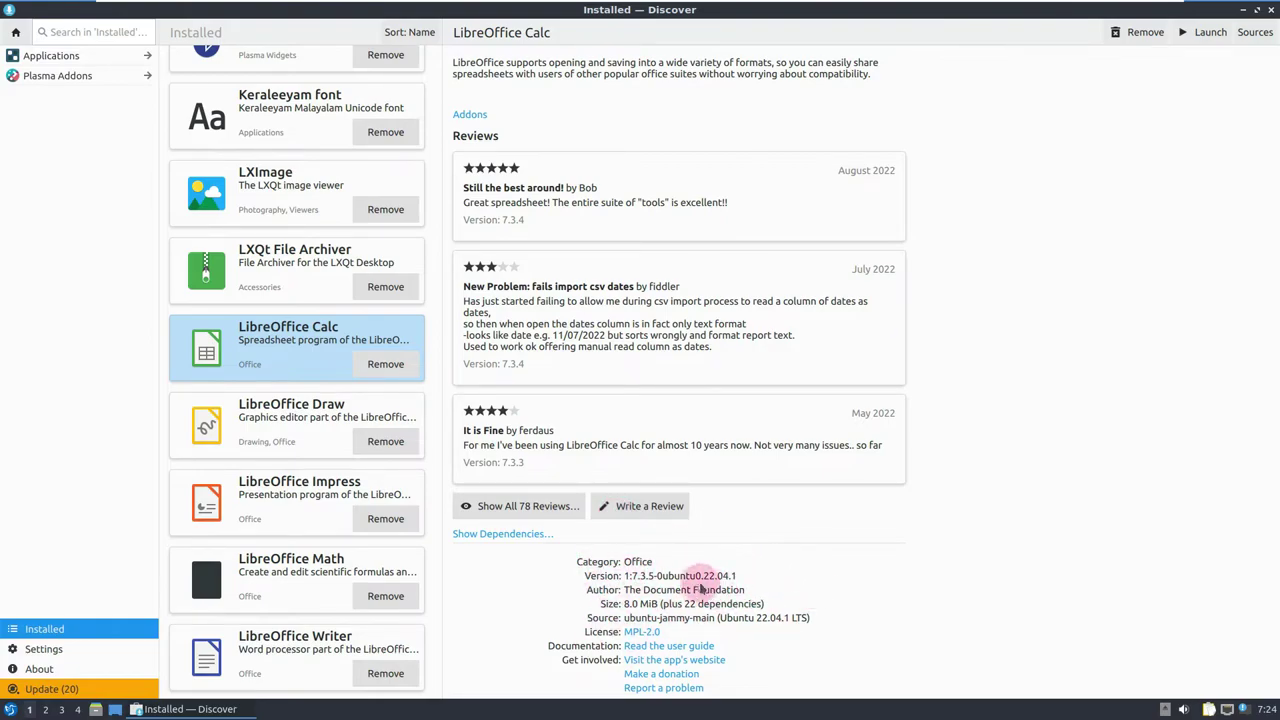
Open PCManFM-Qt File Manager from the installed applications and read its description, reviews and package information
scroll(293, 463, down, 1)
scroll(292, 458, down, 8)
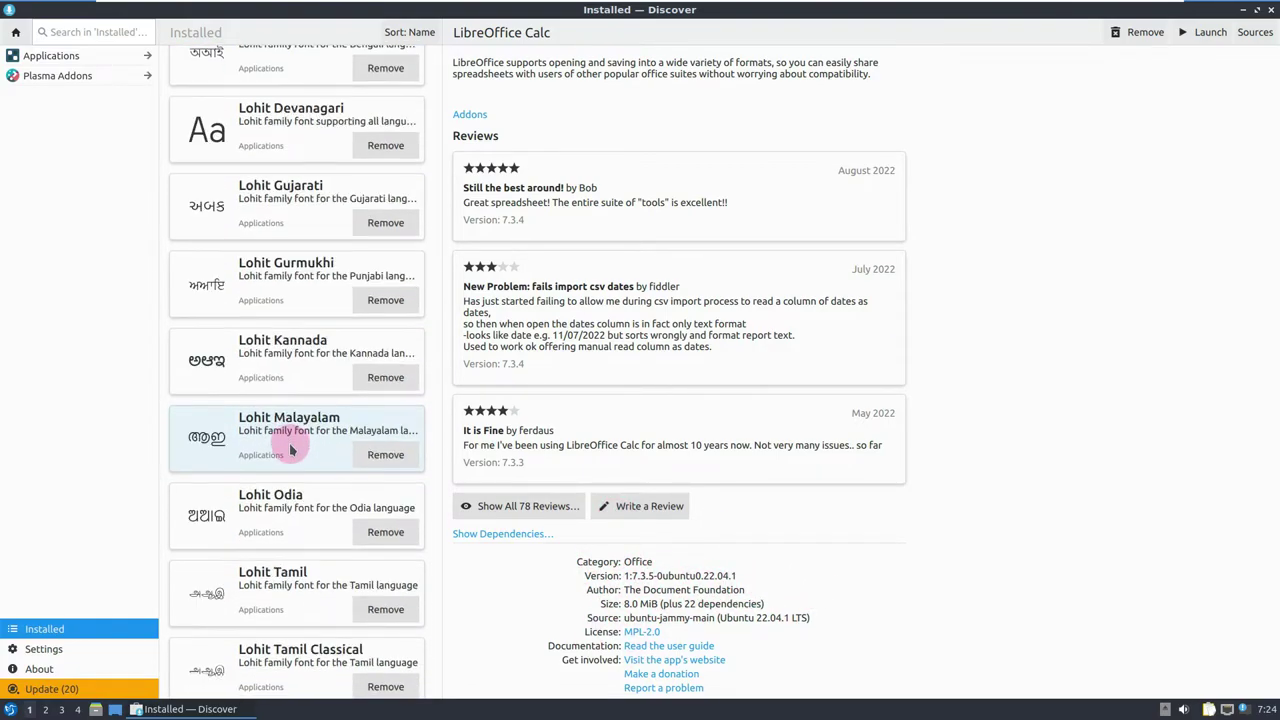
scroll(290, 447, down, 3)
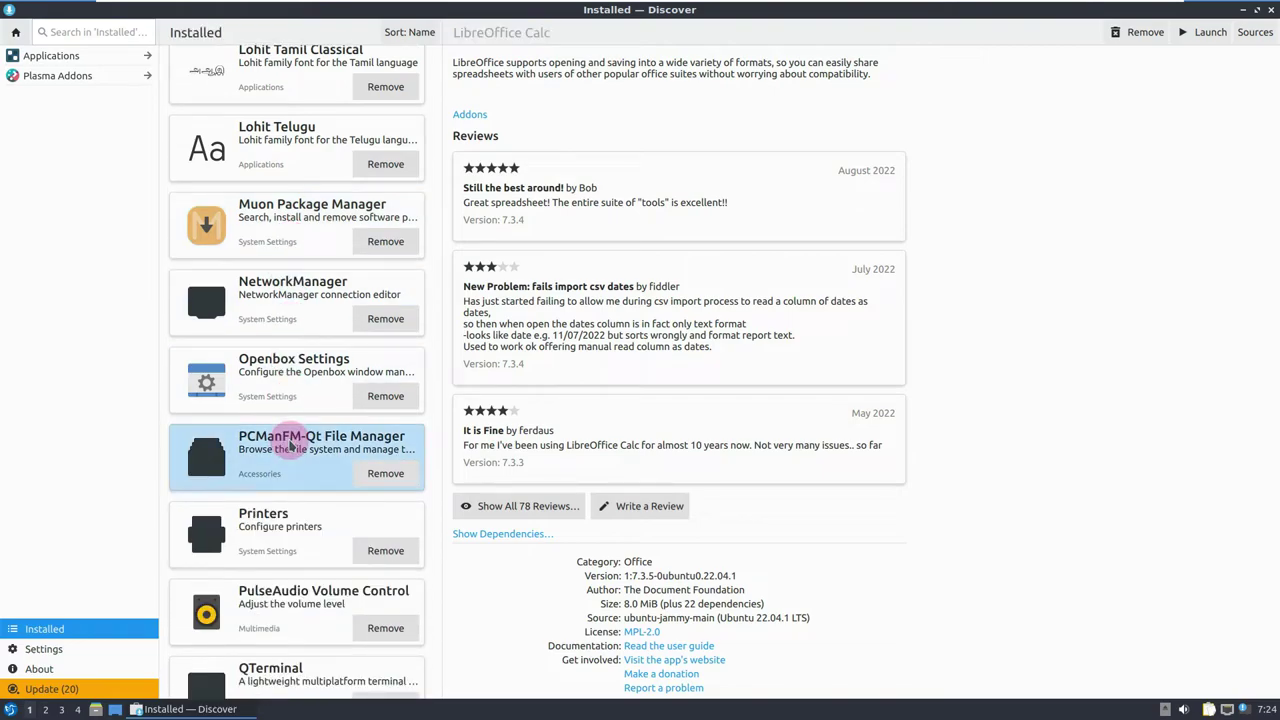
click(290, 447)
scroll(694, 503, down, 3)
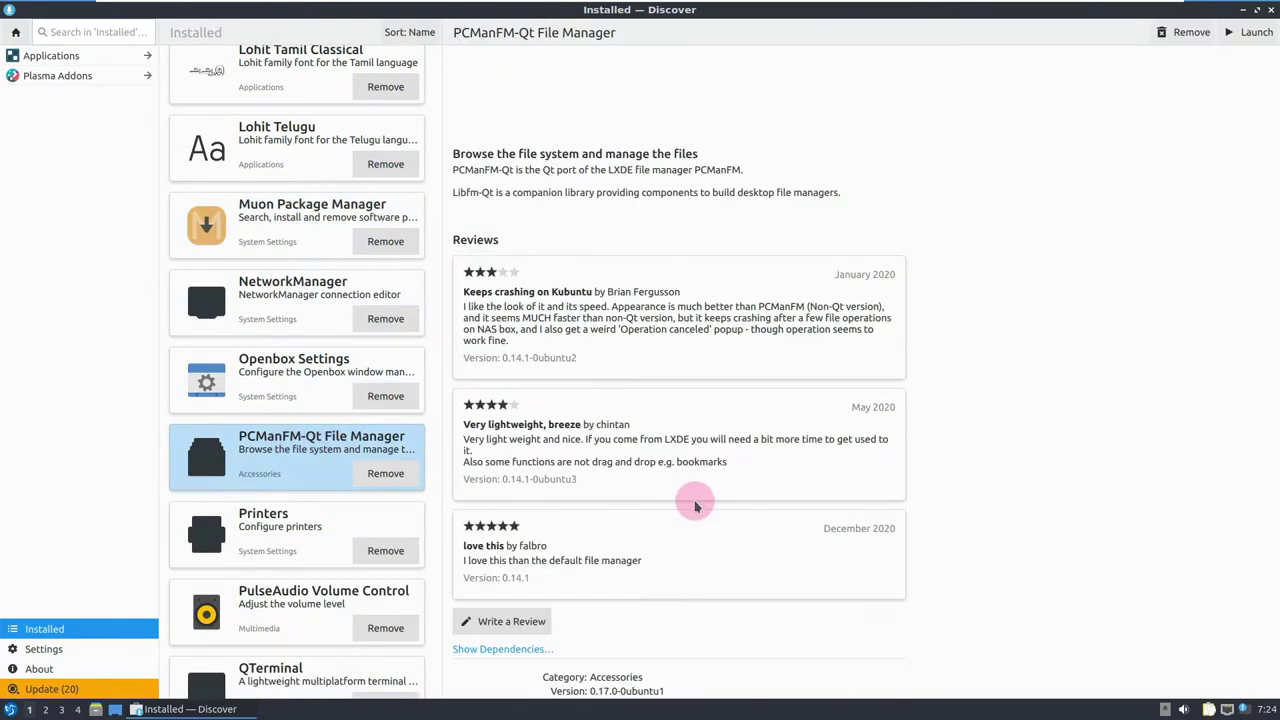
scroll(694, 503, down, 1)
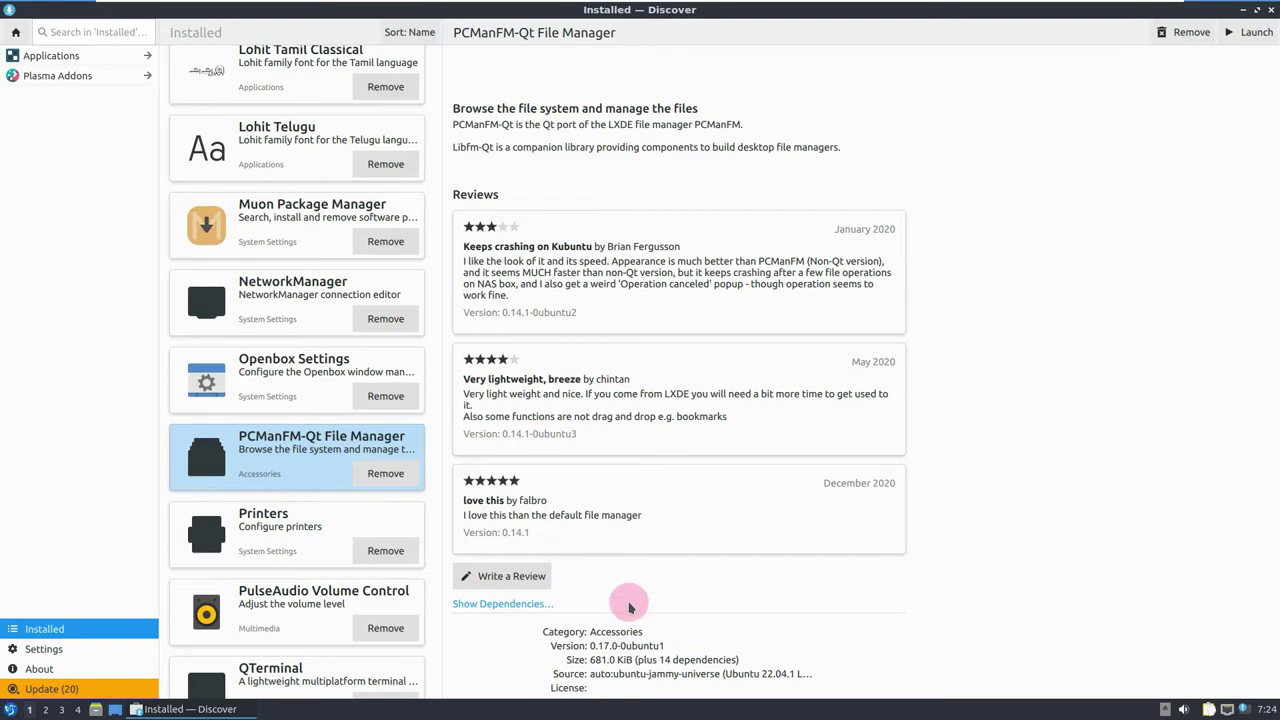
Open the installed PulseAudio Volume Control entry and read through its reviews and package information
scroll(325, 490, down, 1)
click(266, 488)
scroll(582, 497, down, 1)
scroll(583, 495, down, 5)
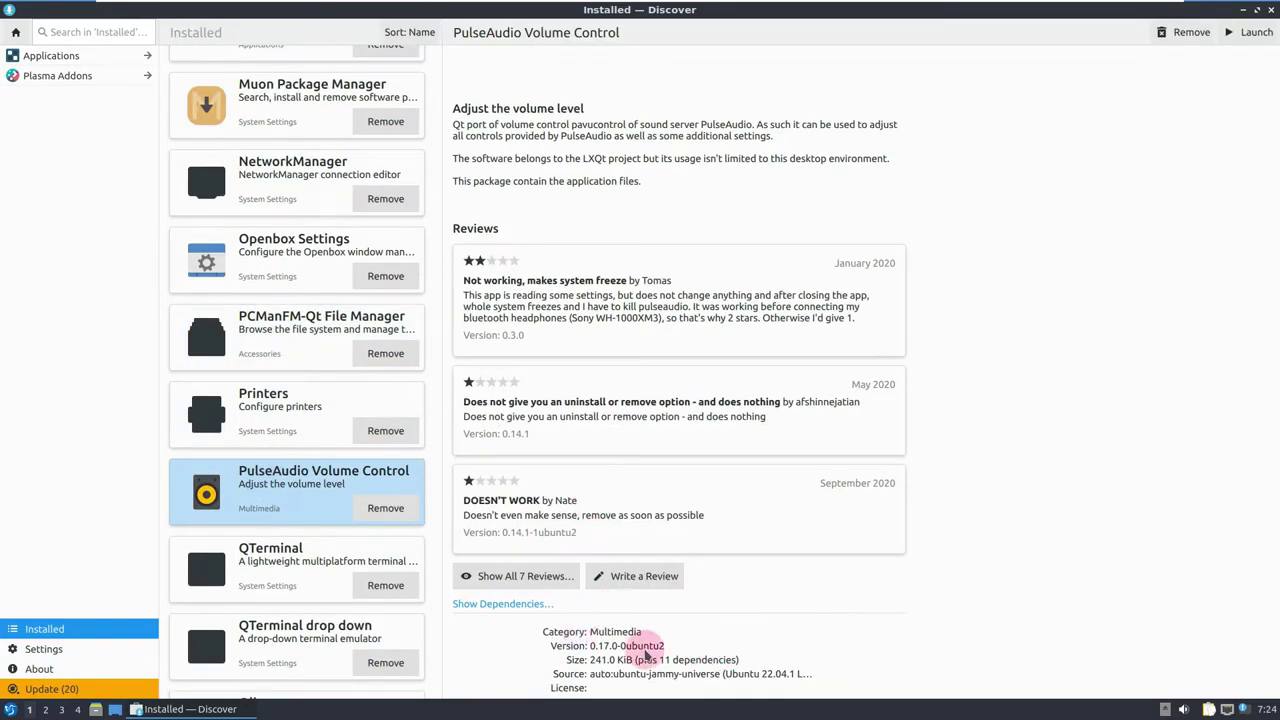
Examine the reviews and package information of the installed Screensaver and Screenshot applications
scroll(300, 425, down, 8)
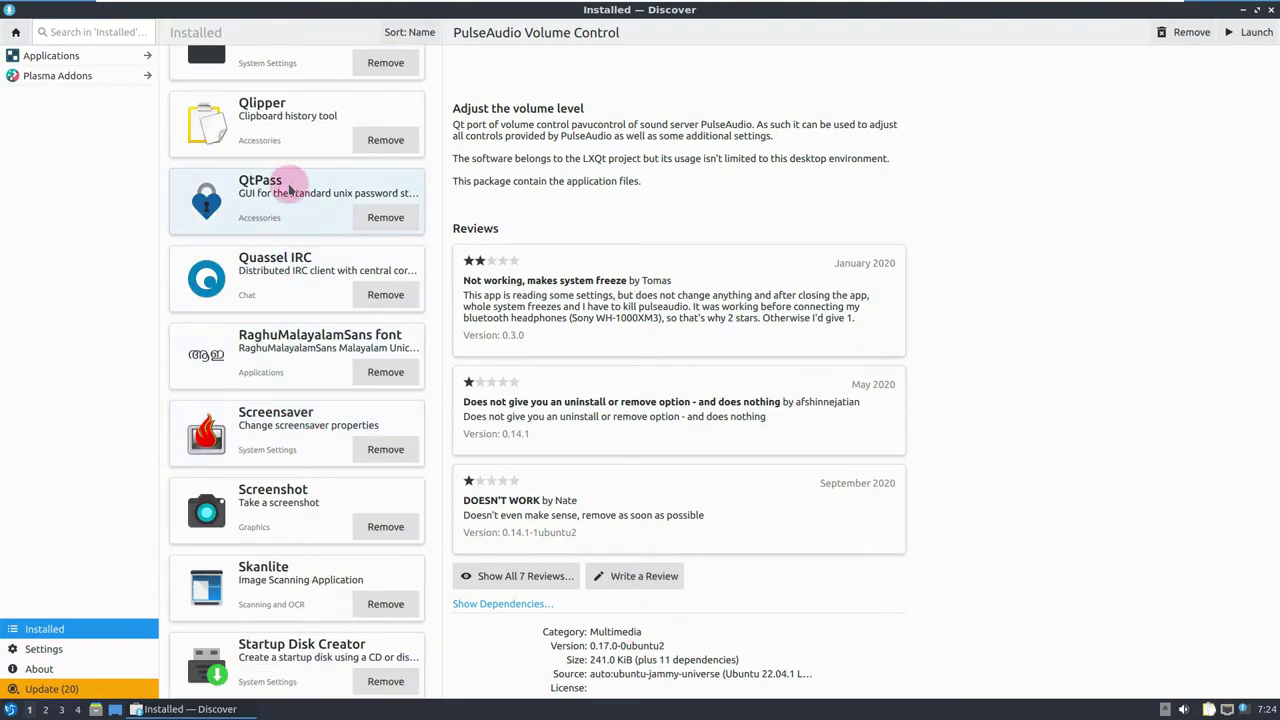
click(300, 430)
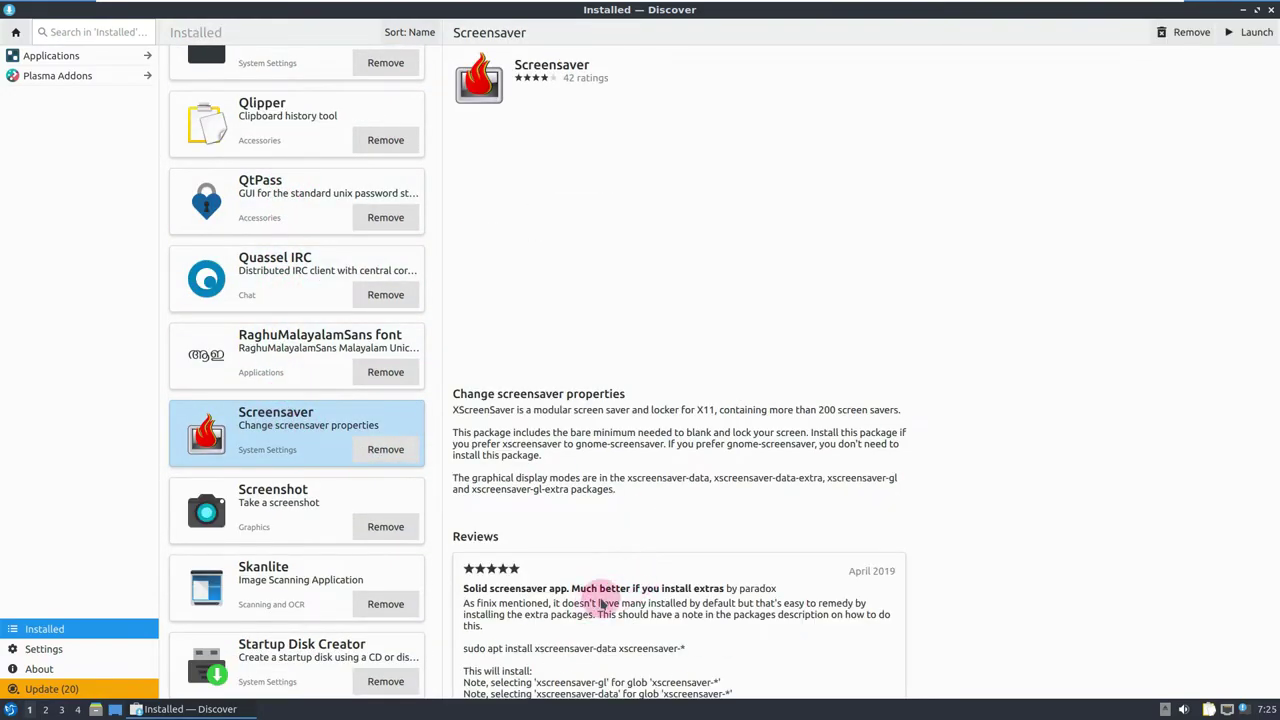
scroll(681, 570, down, 5)
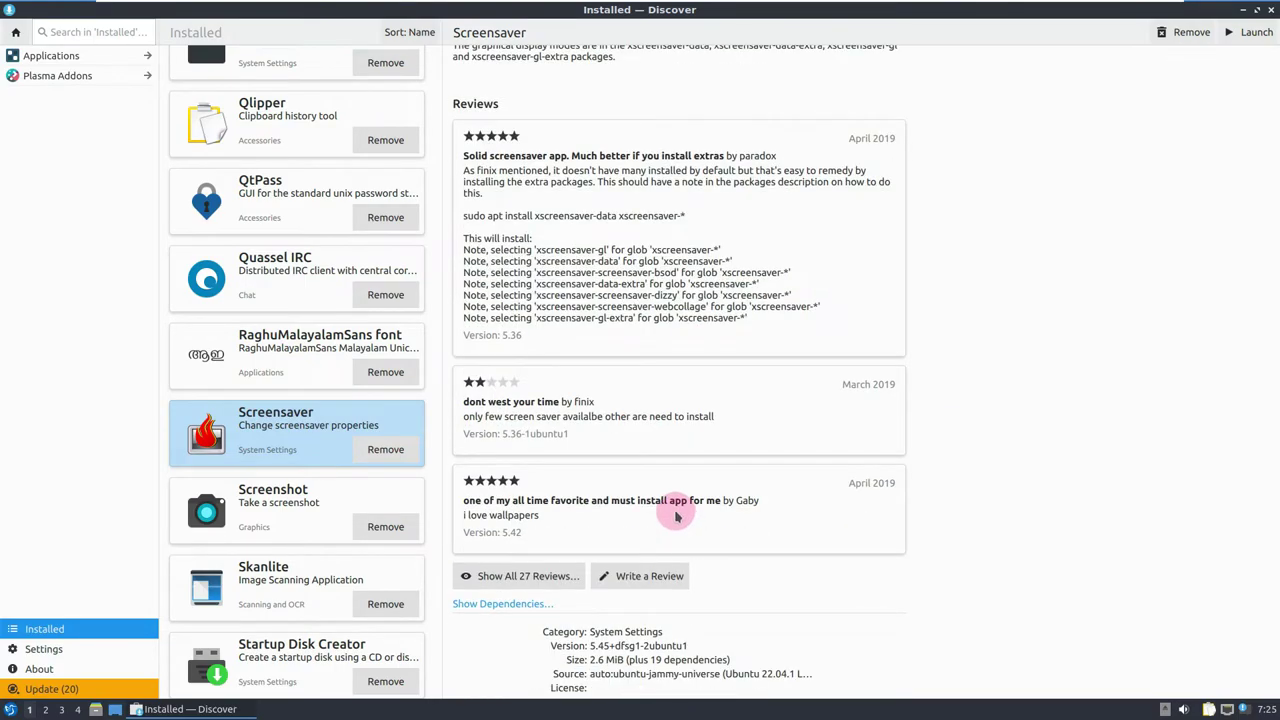
click(249, 503)
scroll(693, 418, down, 3)
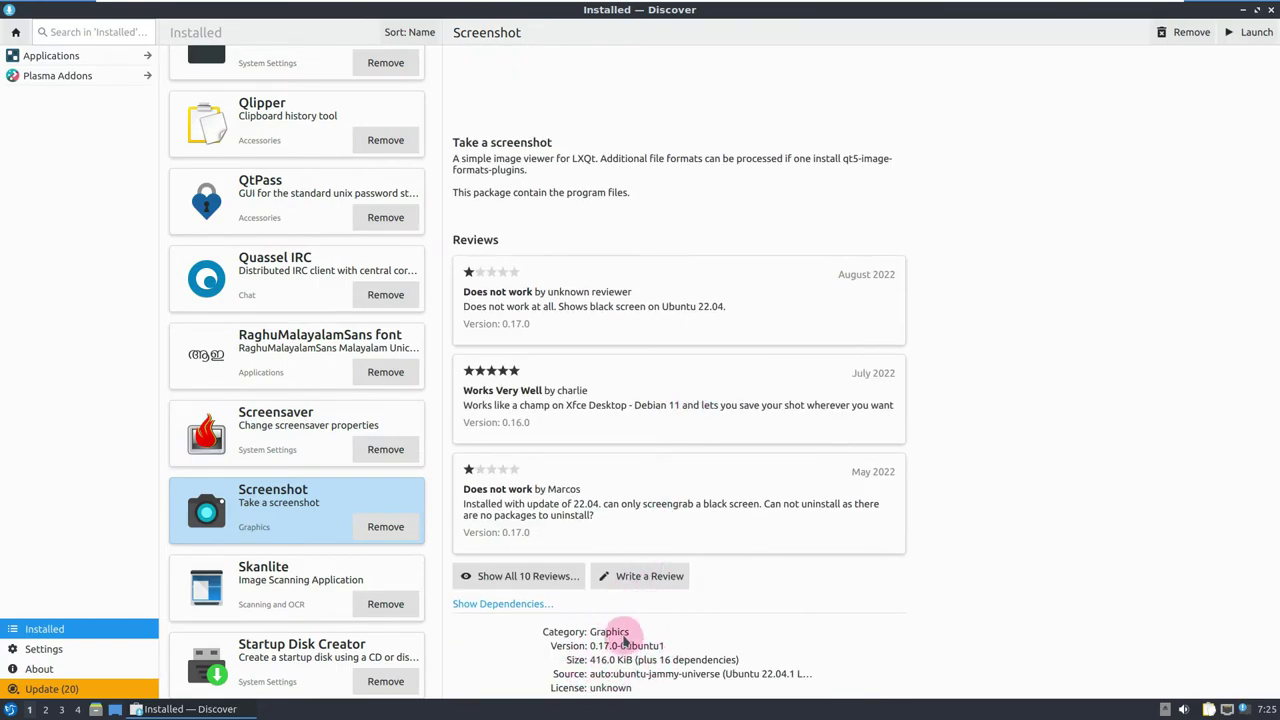
Open the Skanlite entry and read its feature description, reviews and version details
scroll(200, 377, down, 5)
click(275, 288)
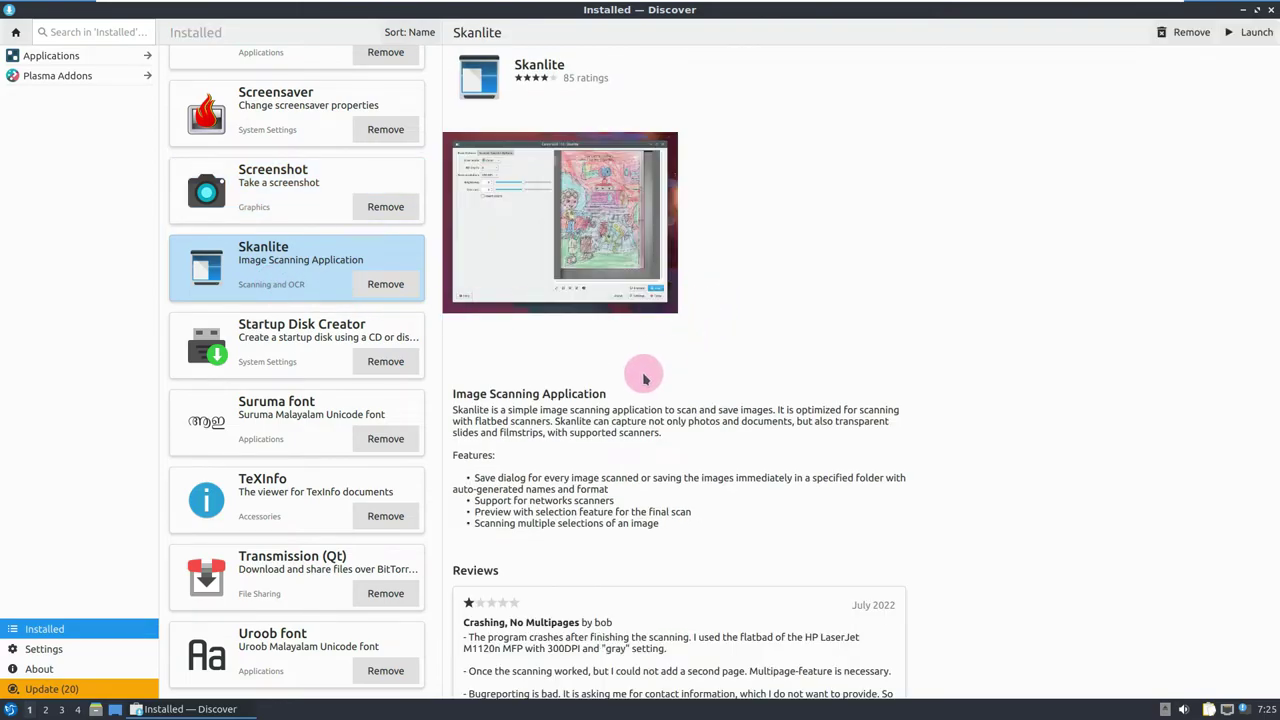
scroll(636, 432, down, 6)
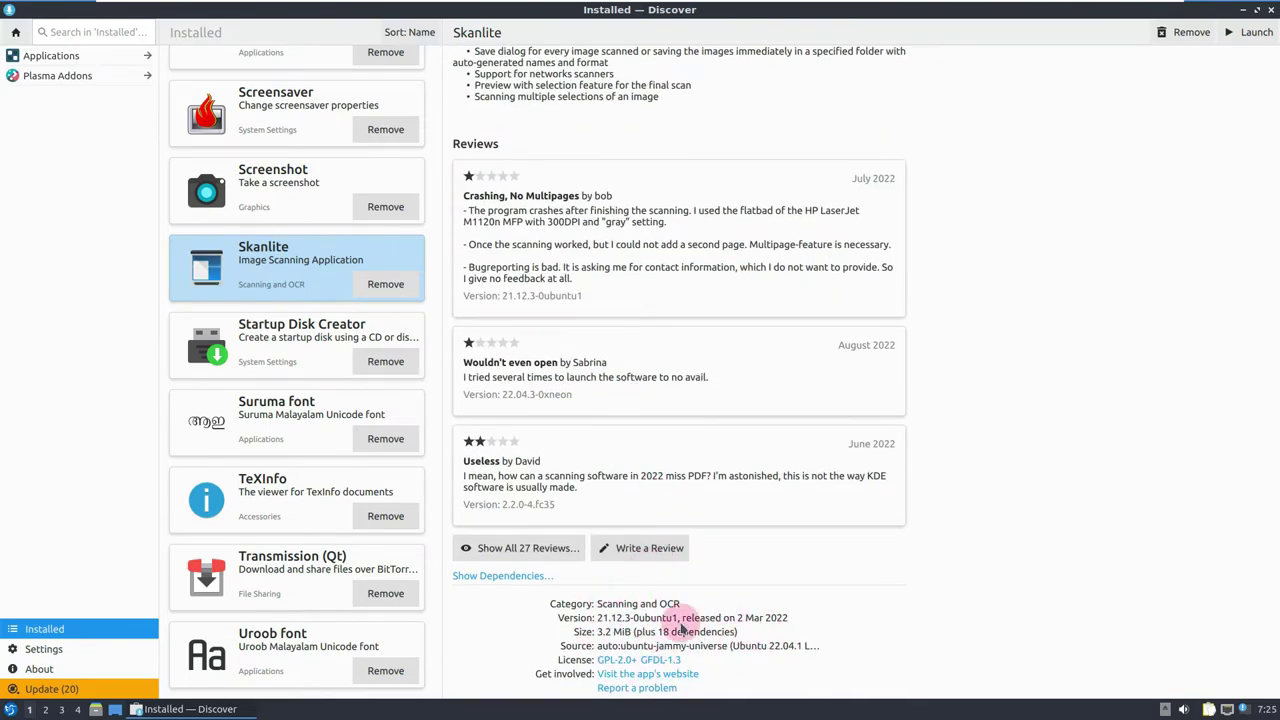
Read the Transmission (Qt) reviews and package information, and open the VLC details
scroll(277, 523, down, 2)
click(270, 445)
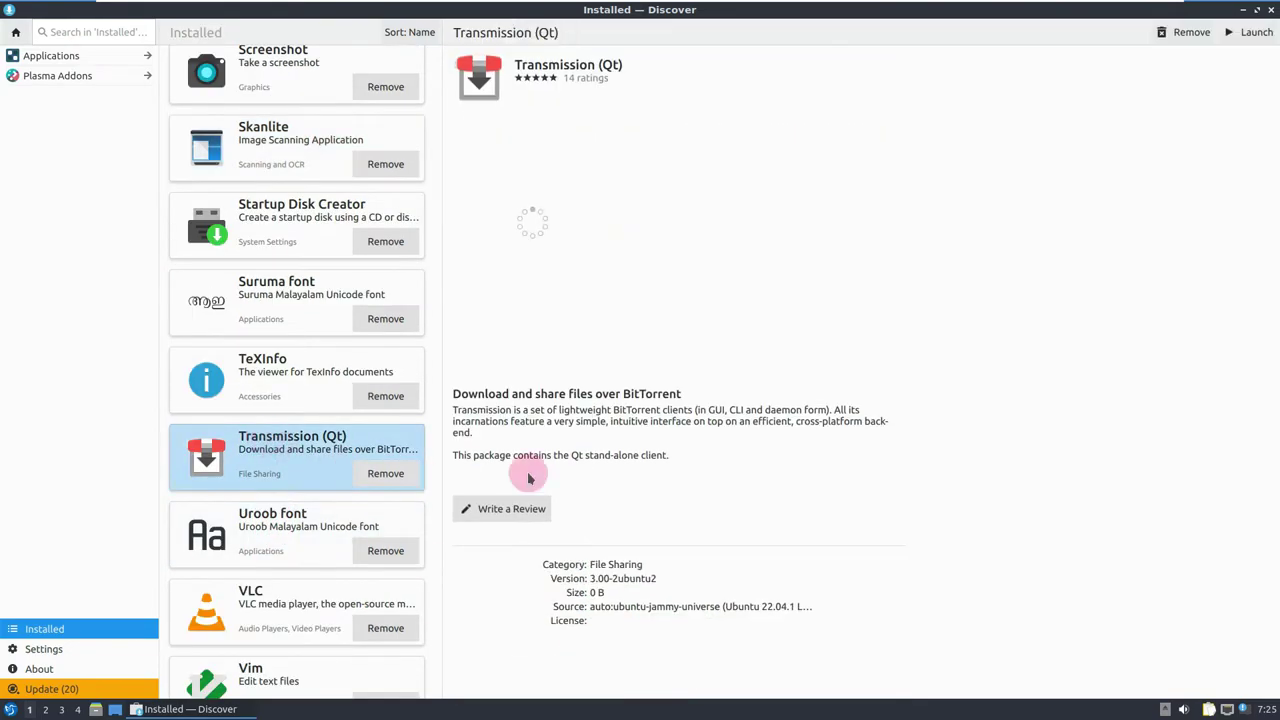
scroll(708, 540, down, 2)
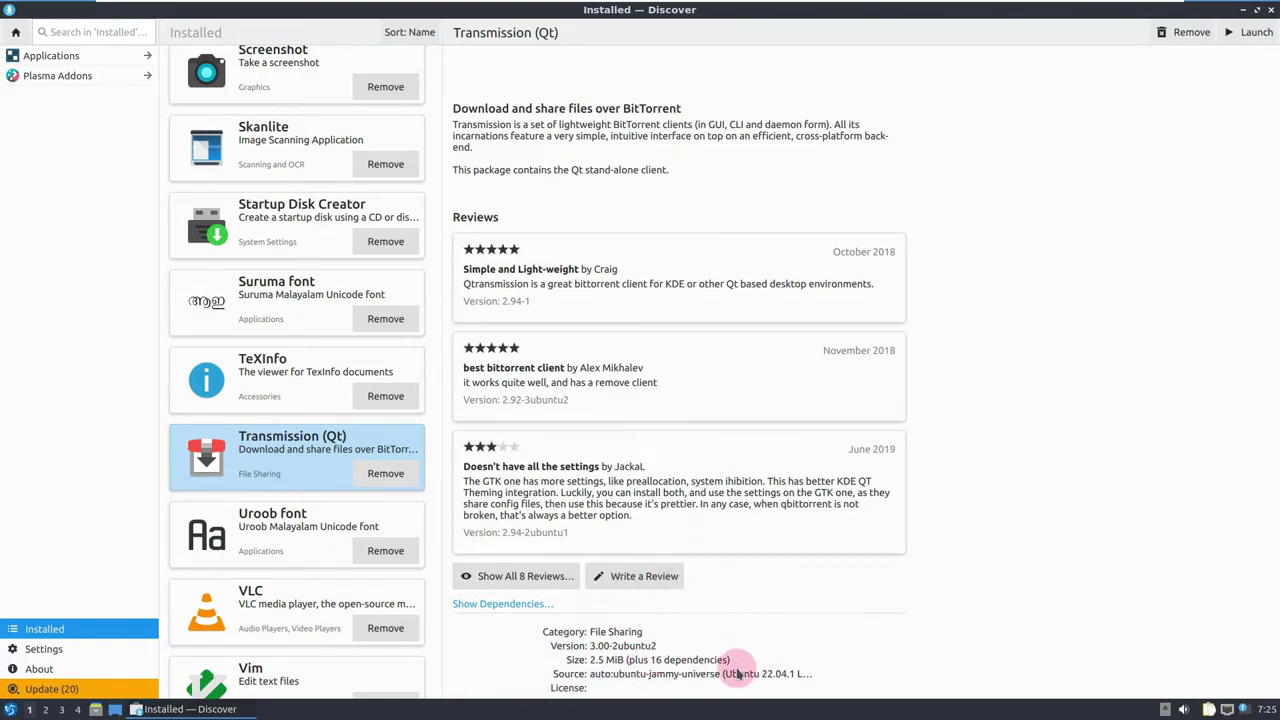
click(332, 598)
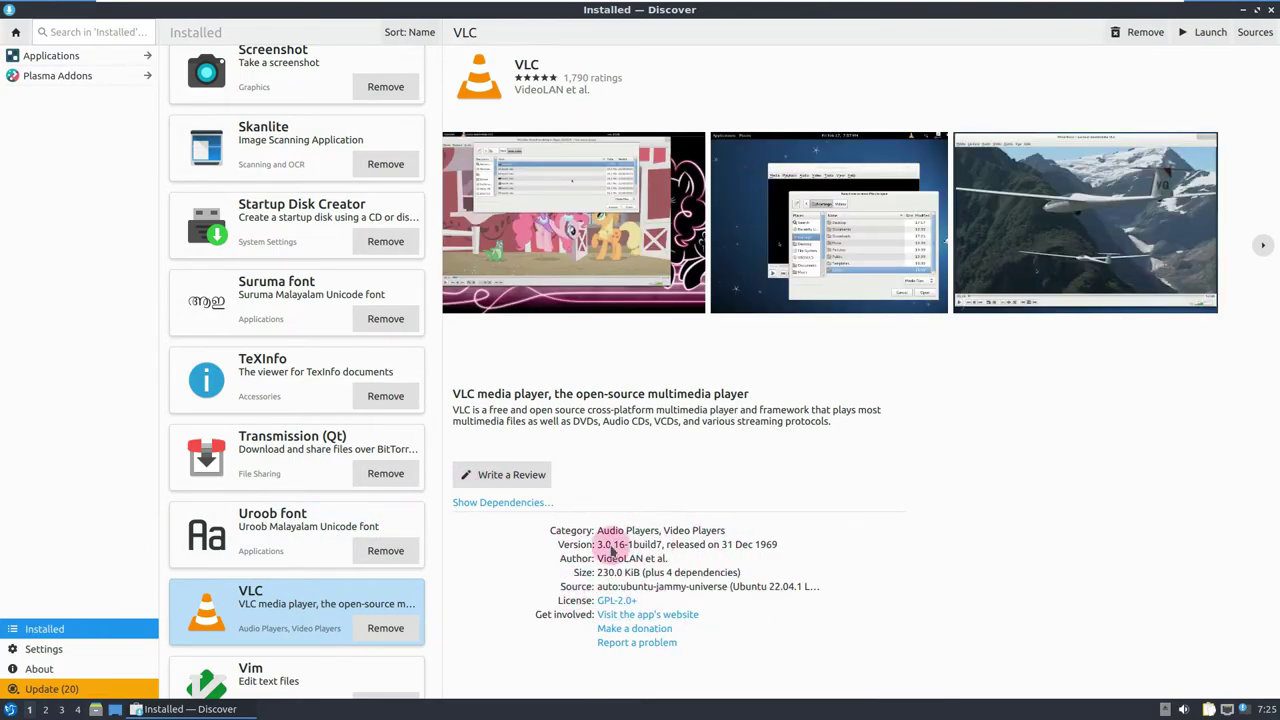
Browse the rest of the installed software down to the system packages and open the qps details
scroll(229, 519, down, 4)
scroll(229, 519, down, 8)
scroll(231, 522, down, 7)
scroll(232, 508, down, 6)
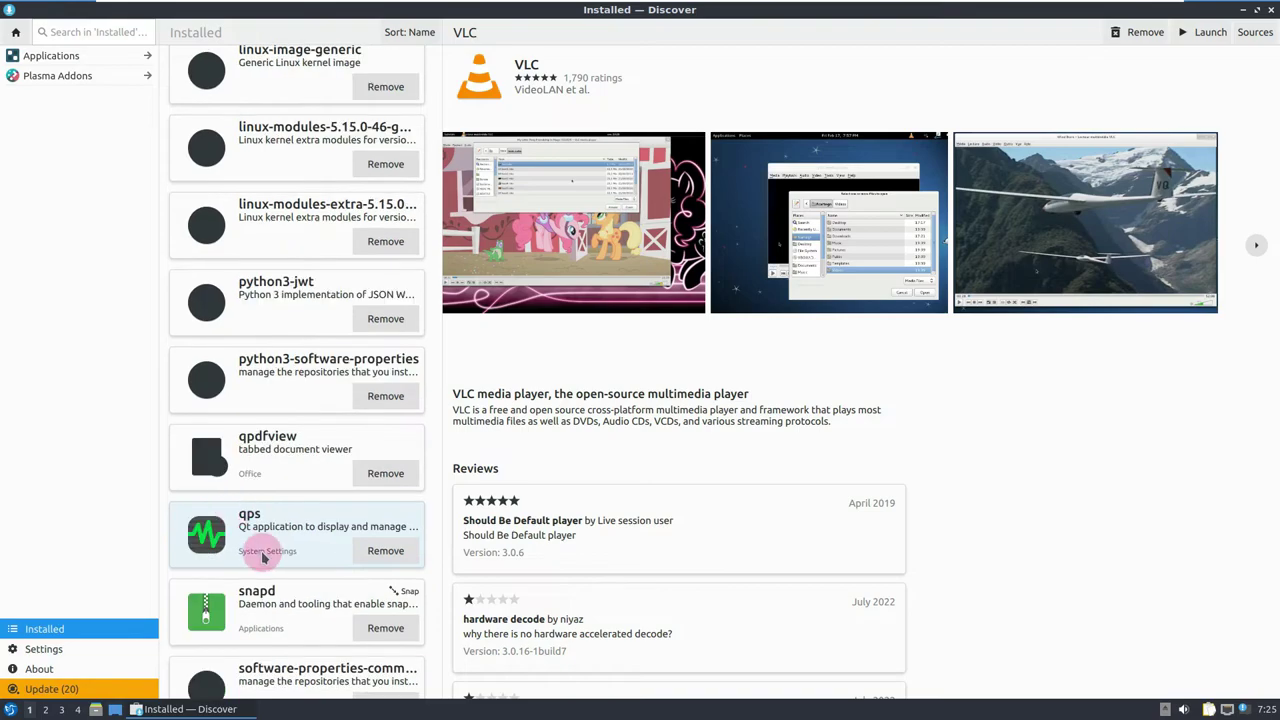
click(263, 539)
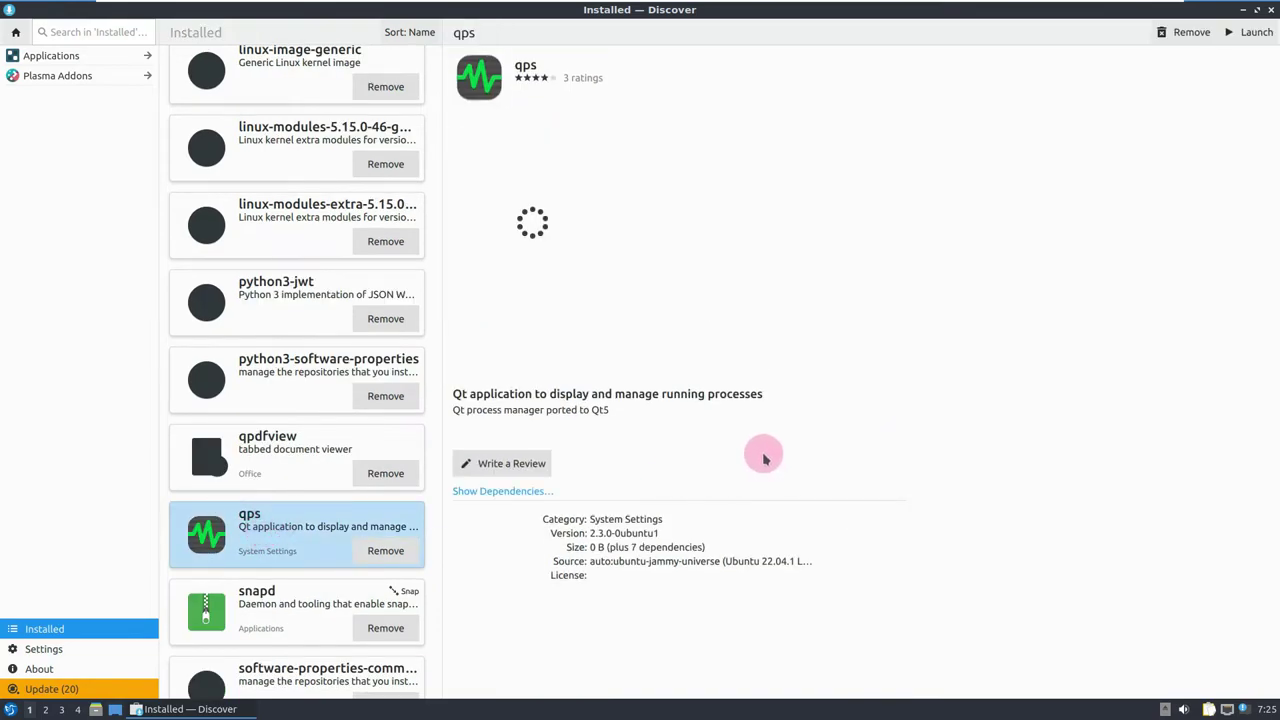
Read the snapd description, reviews and package information, and close Discover
scroll(315, 516, down, 1)
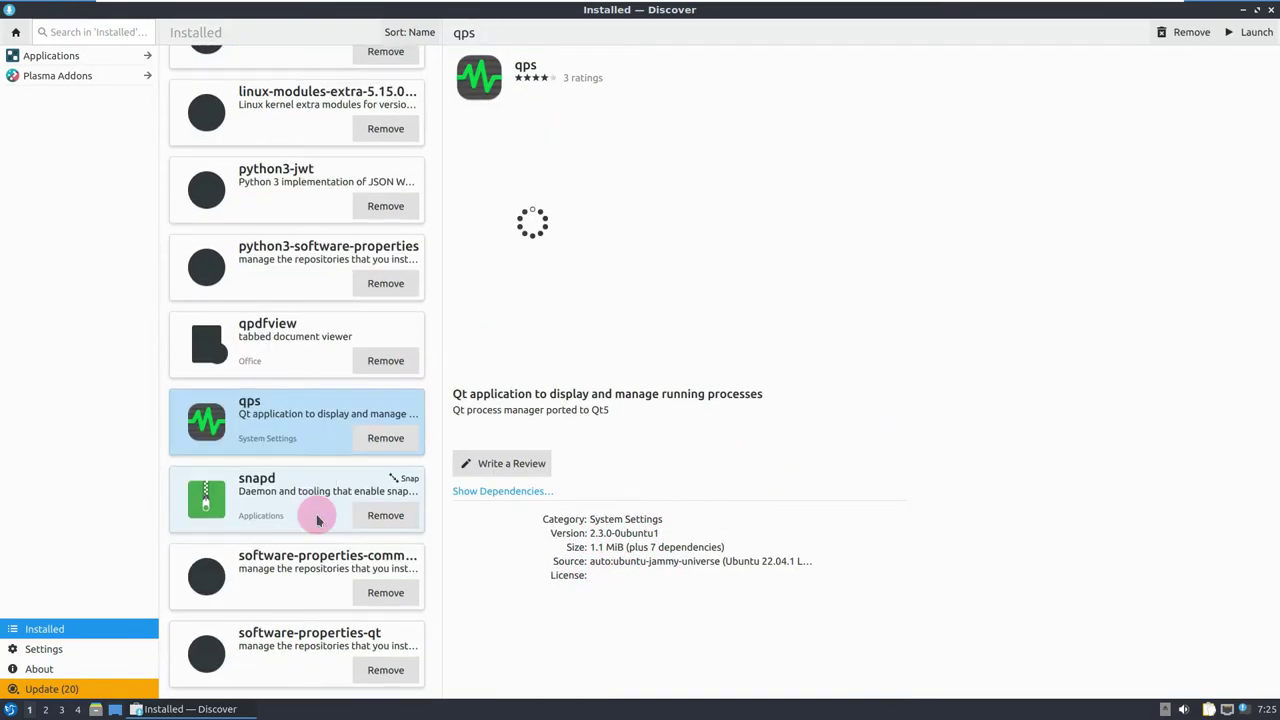
click(302, 511)
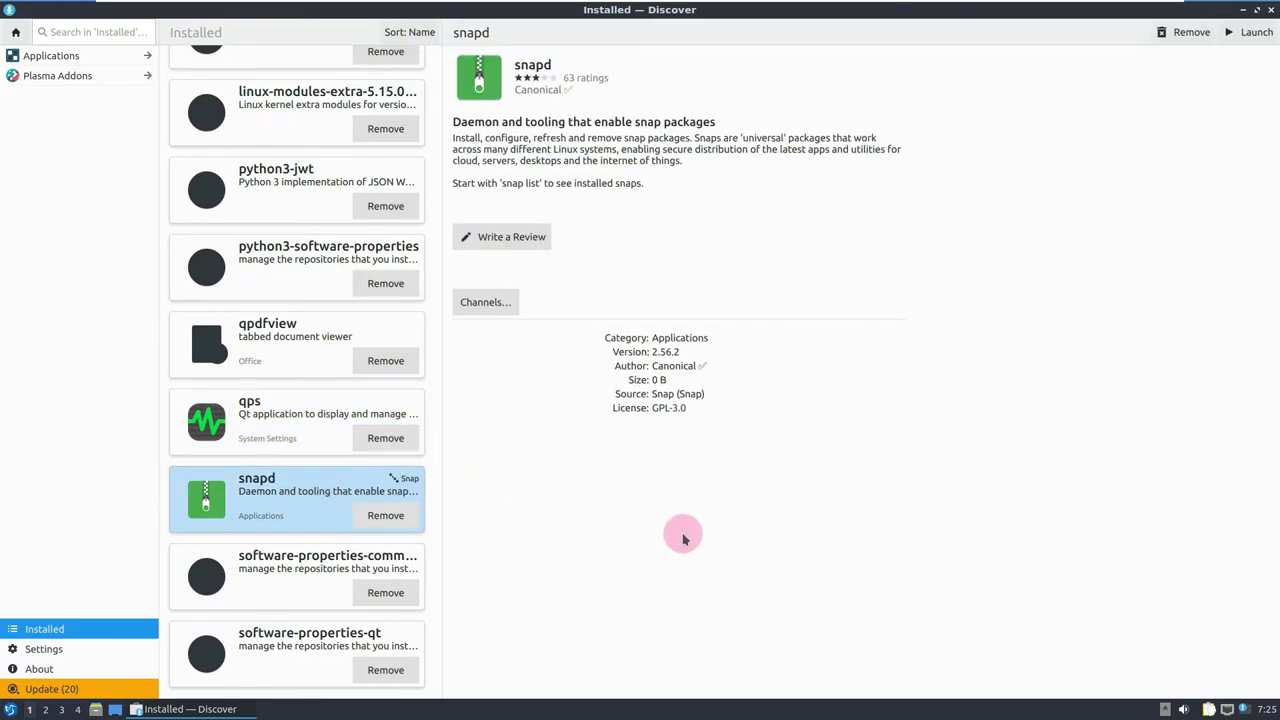
scroll(675, 435, down, 3)
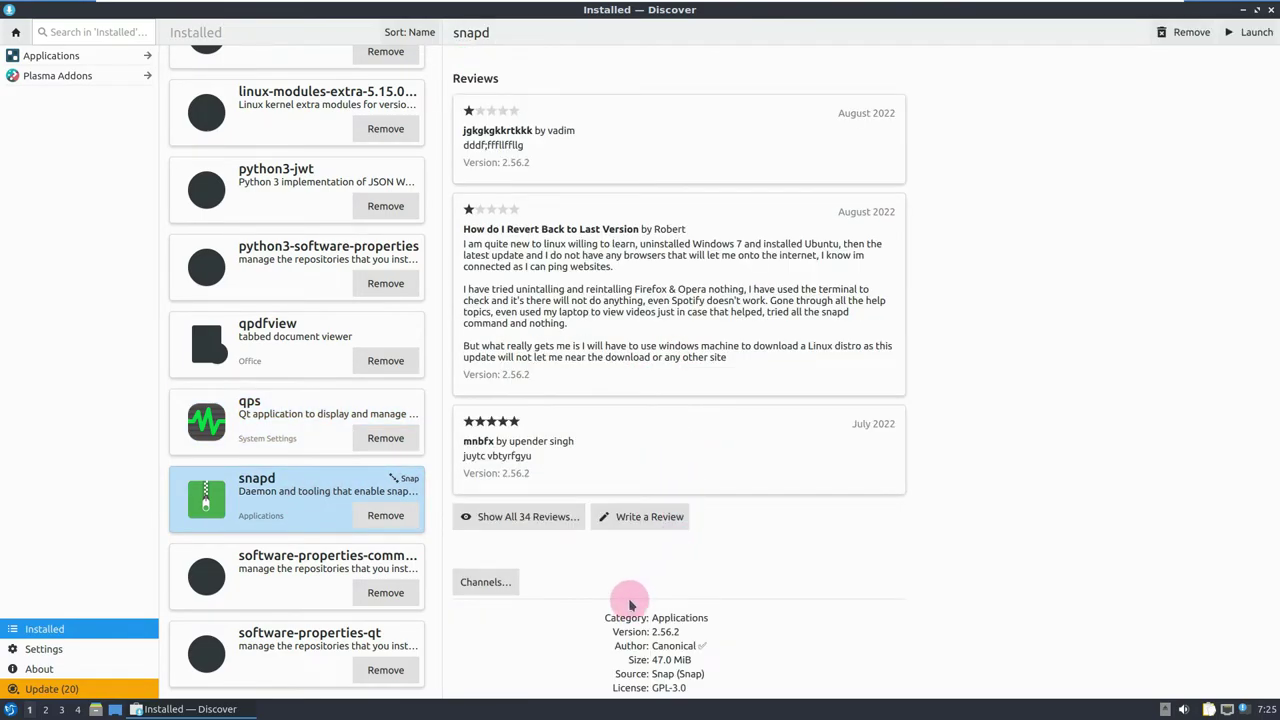
click(1272, 10)
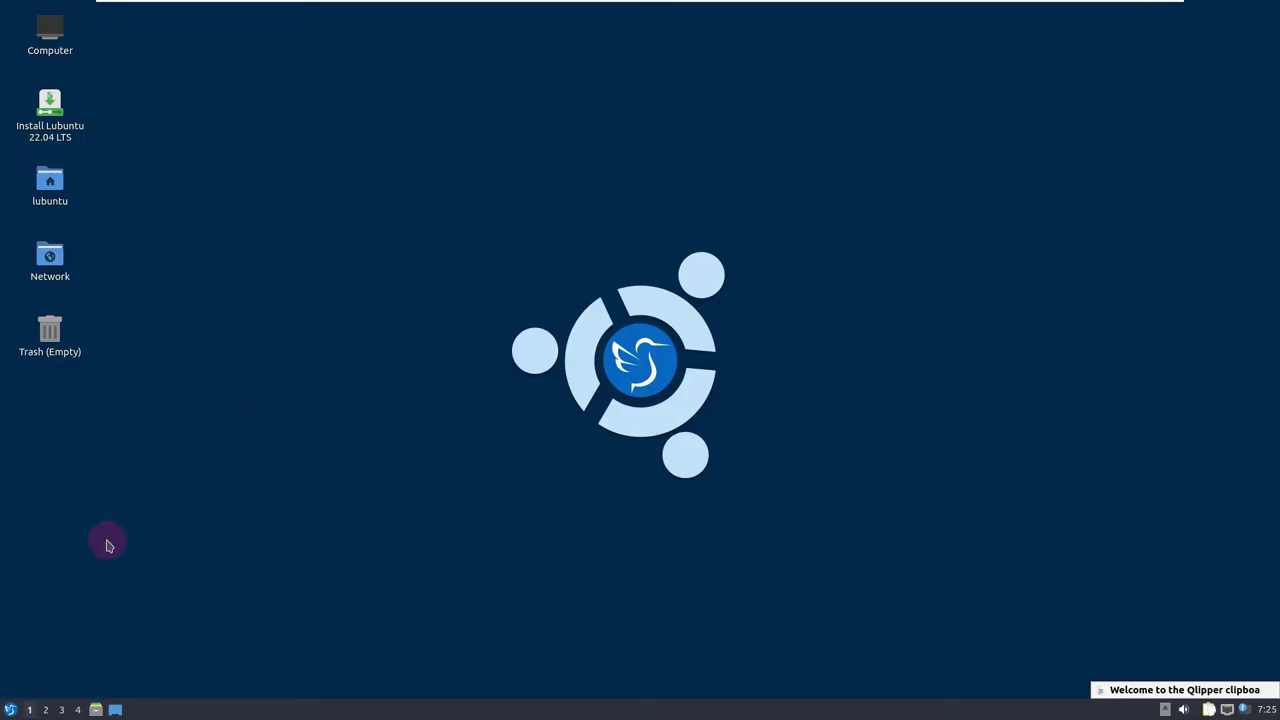
Launch the Firefox web browser from the desktop's Internet applications
click(12, 705)
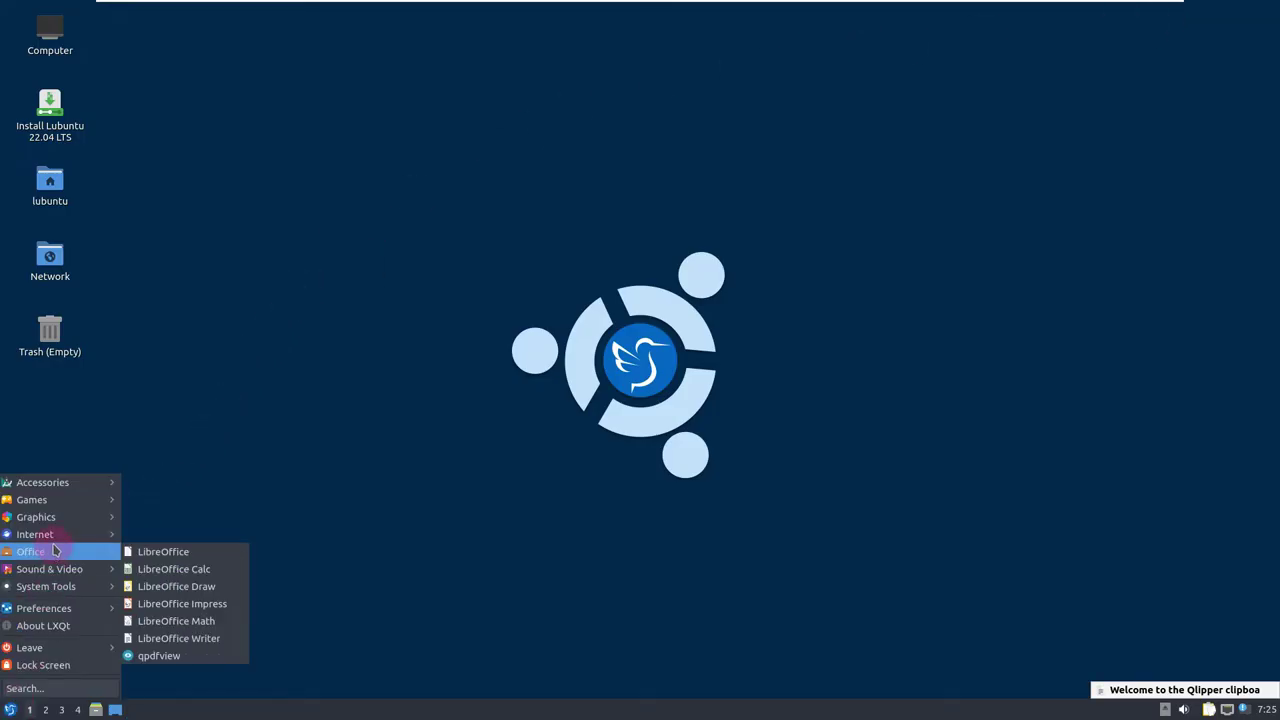
mouse_move(54, 539)
click(195, 571)
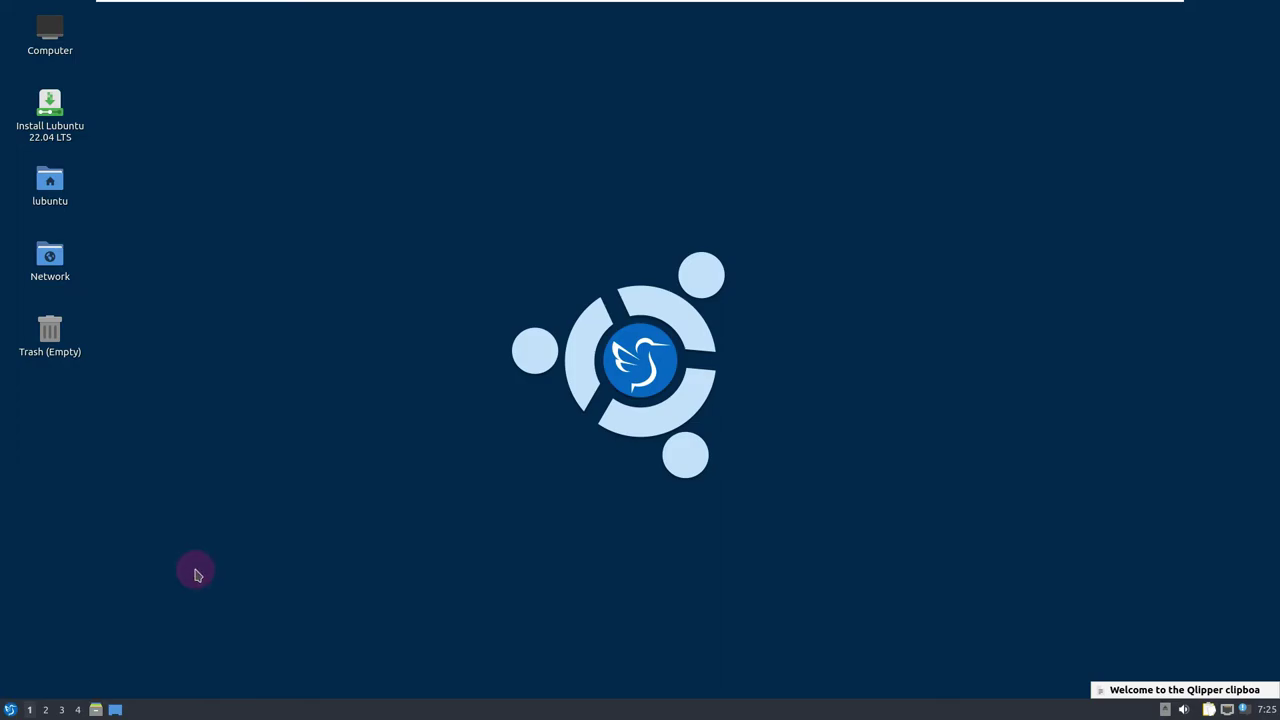
Open the Computer location in the file manager, view the PCManFM-Qt version information, and close both windows
right_click(63, 55)
click(80, 58)
click(243, 30)
click(251, 47)
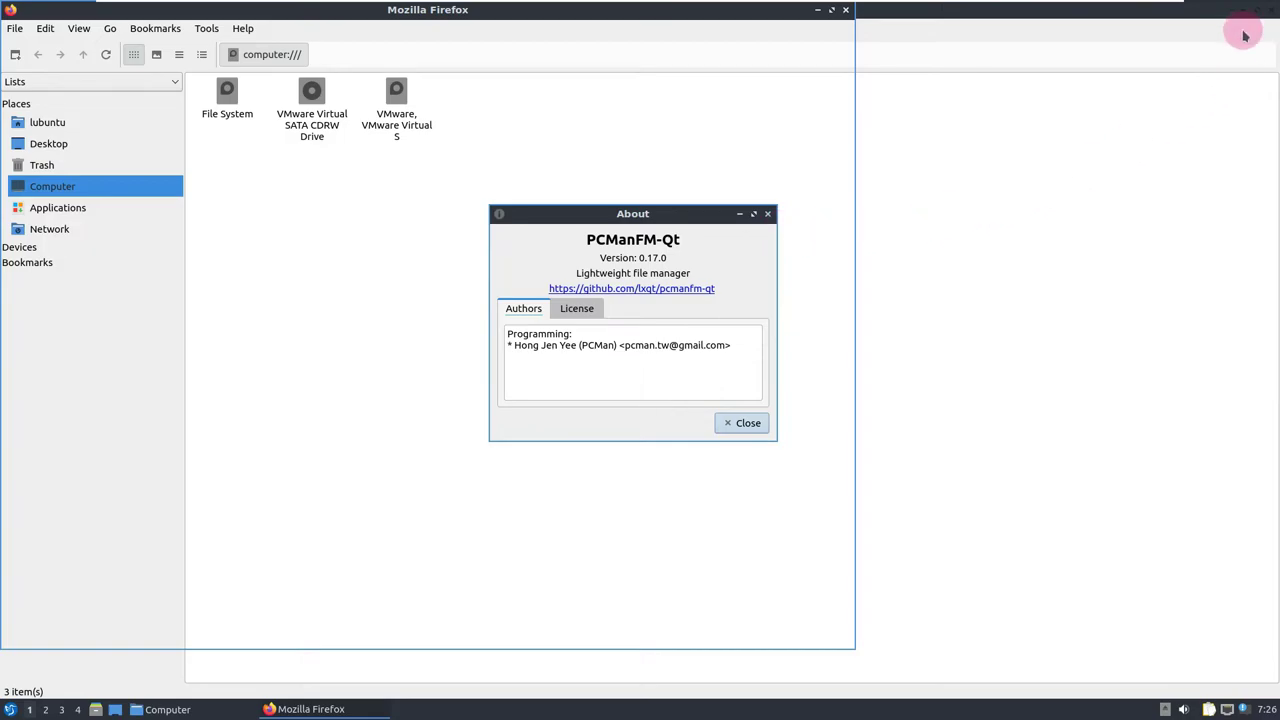
click(769, 214)
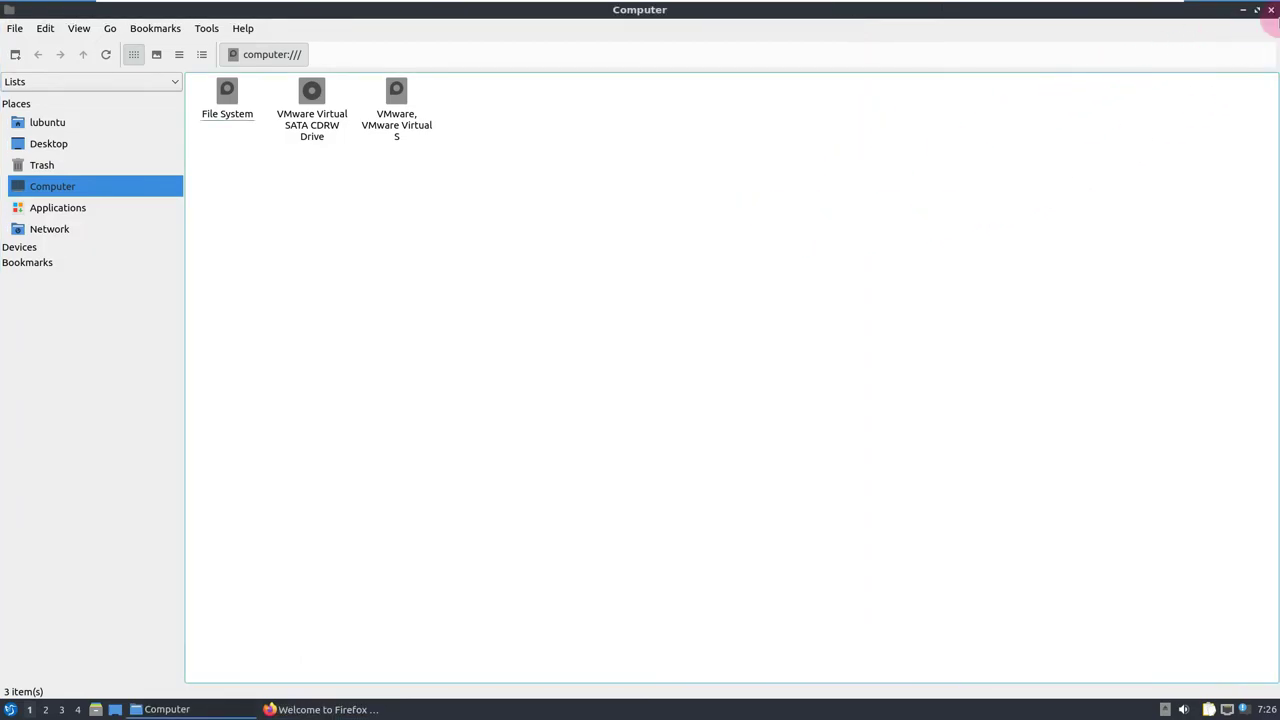
click(1270, 10)
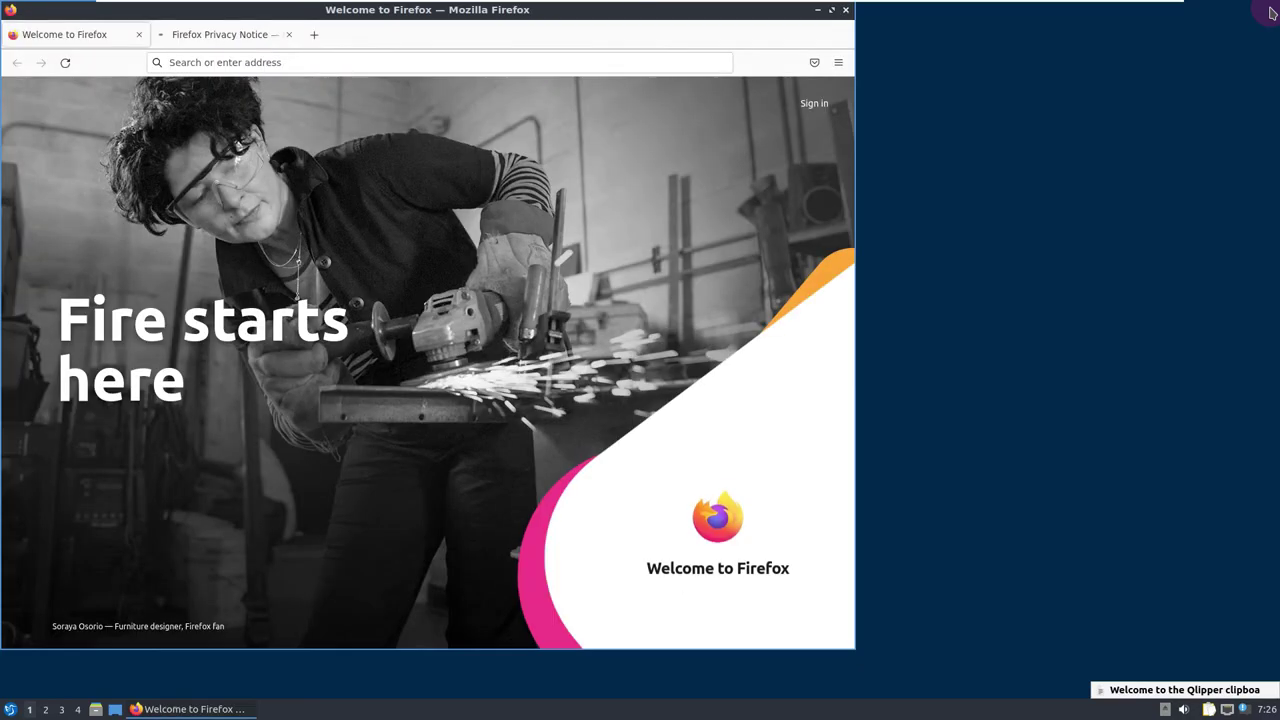
Close the Firefox Privacy Notice page and maximize the browser window
click(296, 36)
click(832, 11)
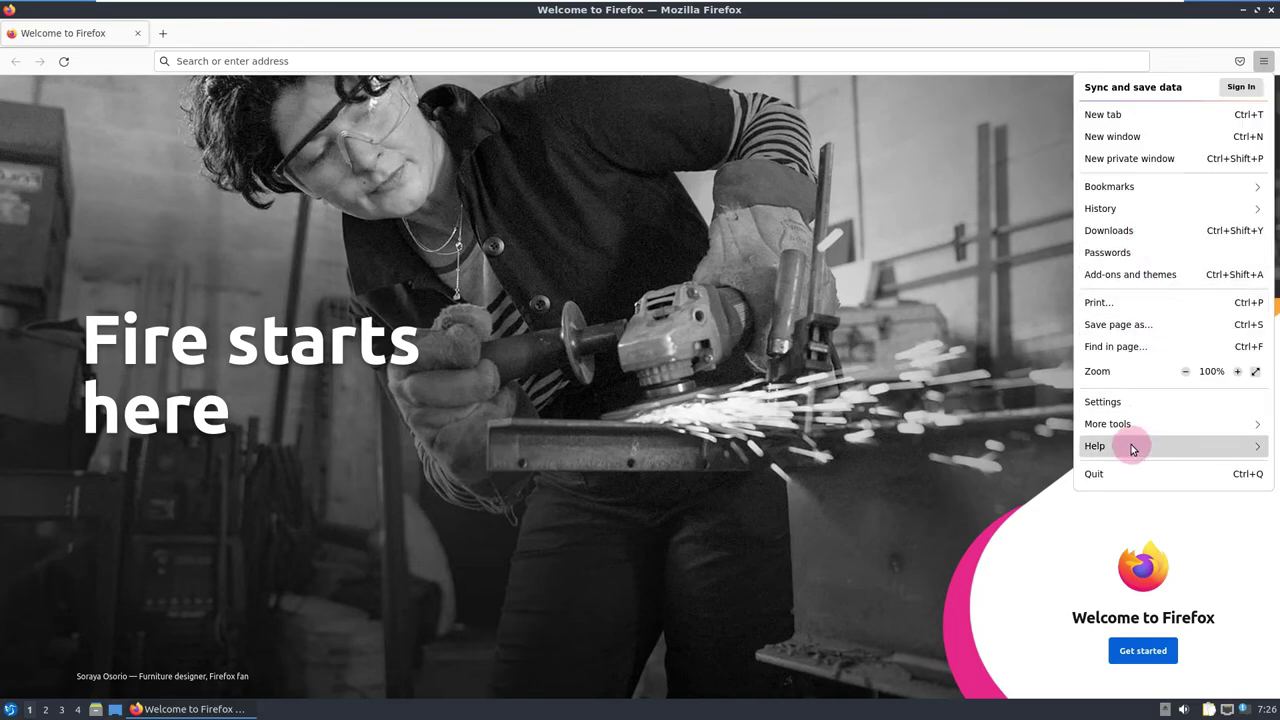
View Firefox's version information in its About window and close it
click(1131, 442)
click(1130, 229)
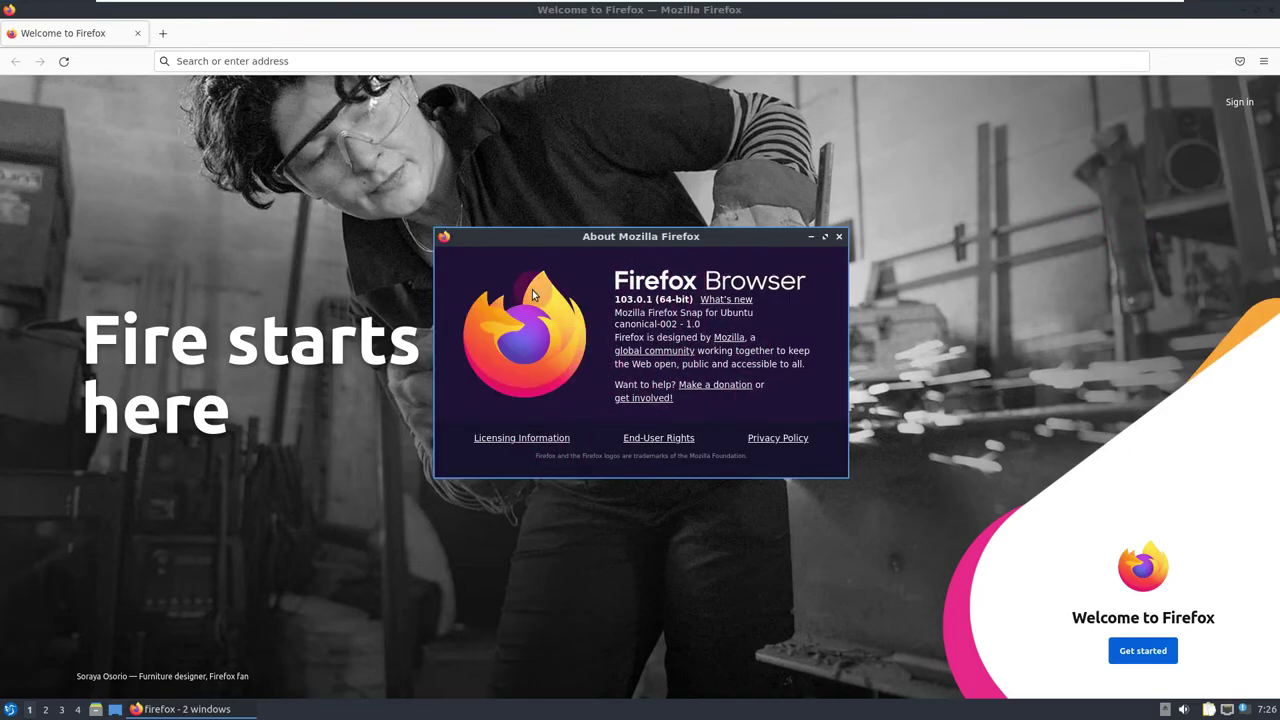
click(838, 237)
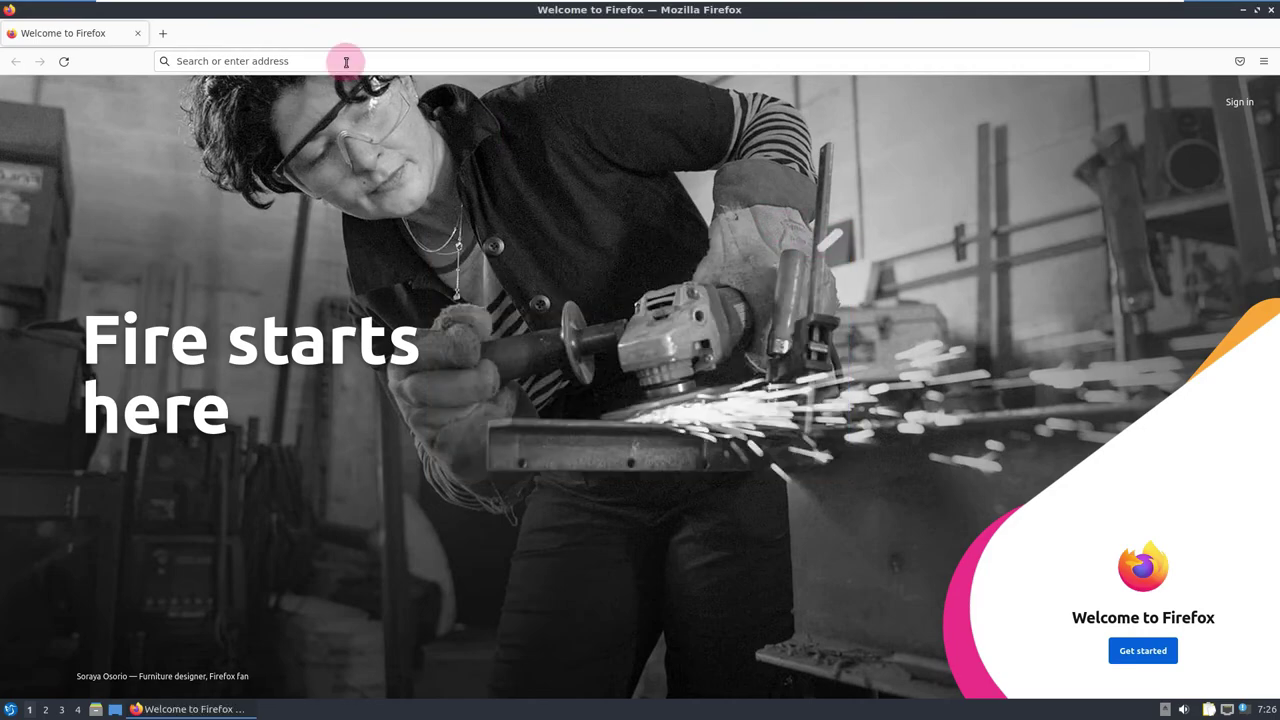
Search the web for "lubuntu 22.04.1" and open the Ubuntu CDimage page for Lubuntu 22.04.1 LTS (Jammy Jellyfish)
click(341, 55)
text(lubuntu 22.04)
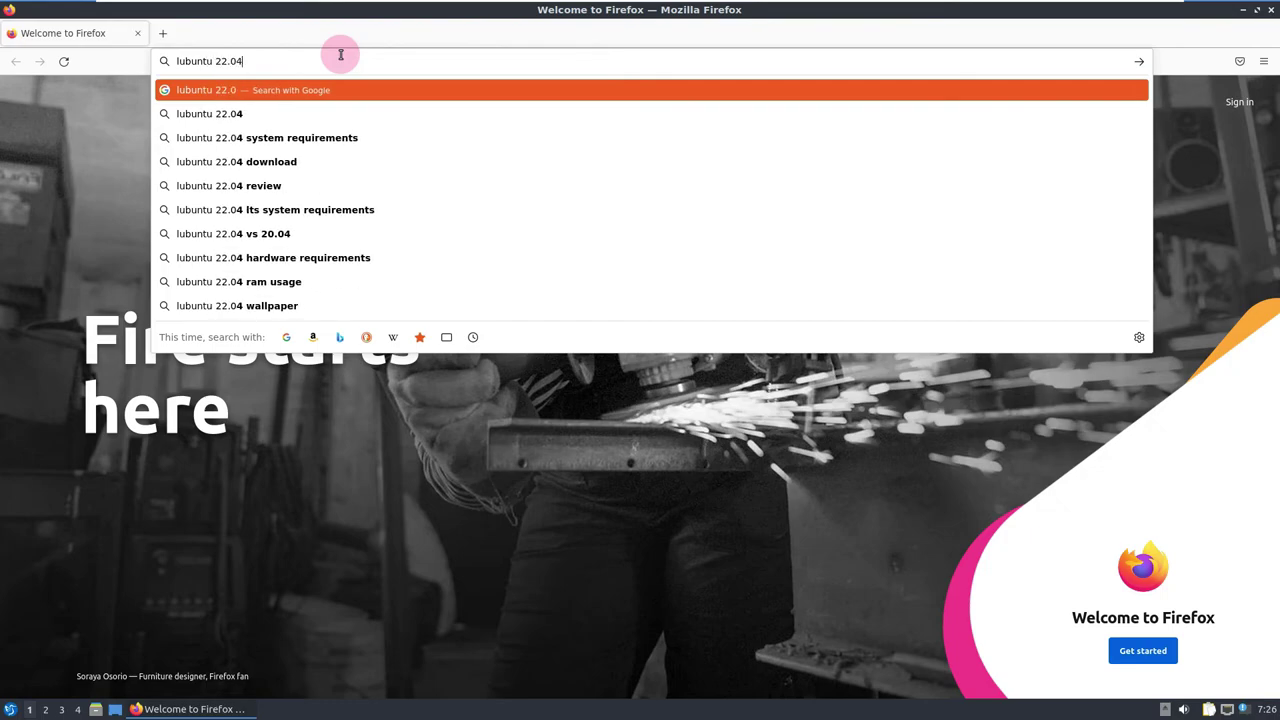
text(.1)
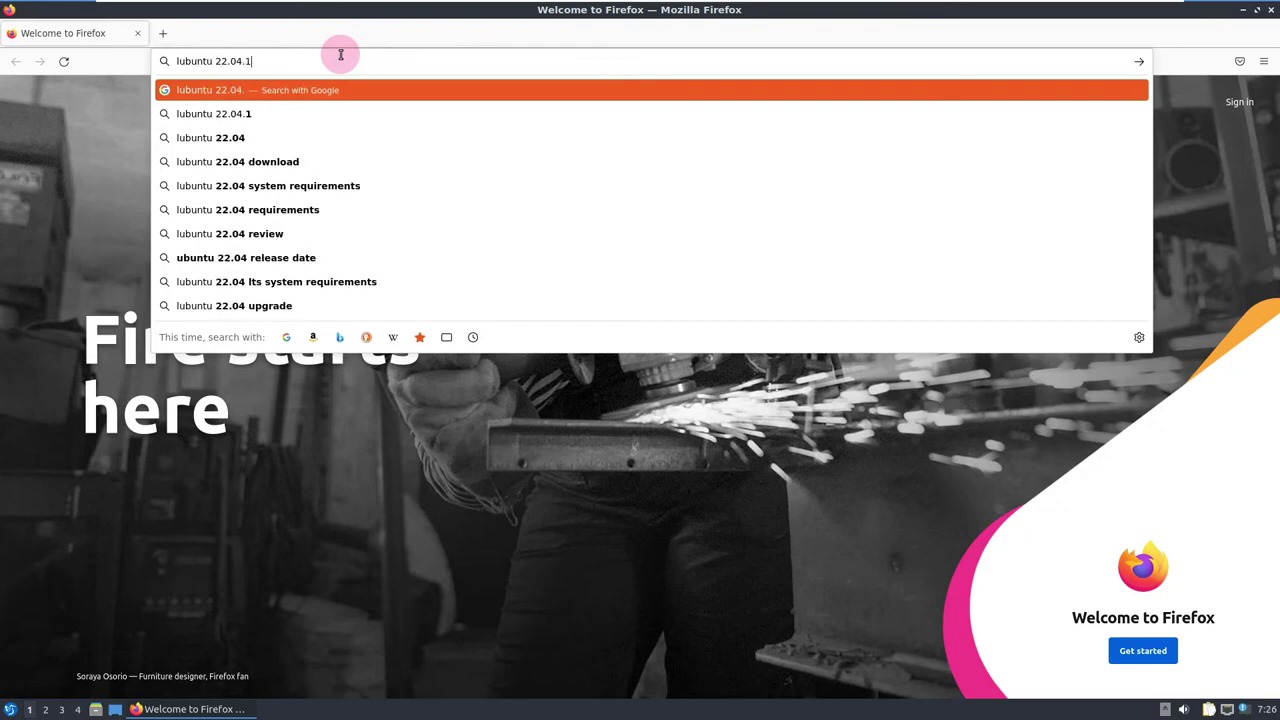
key(Return)
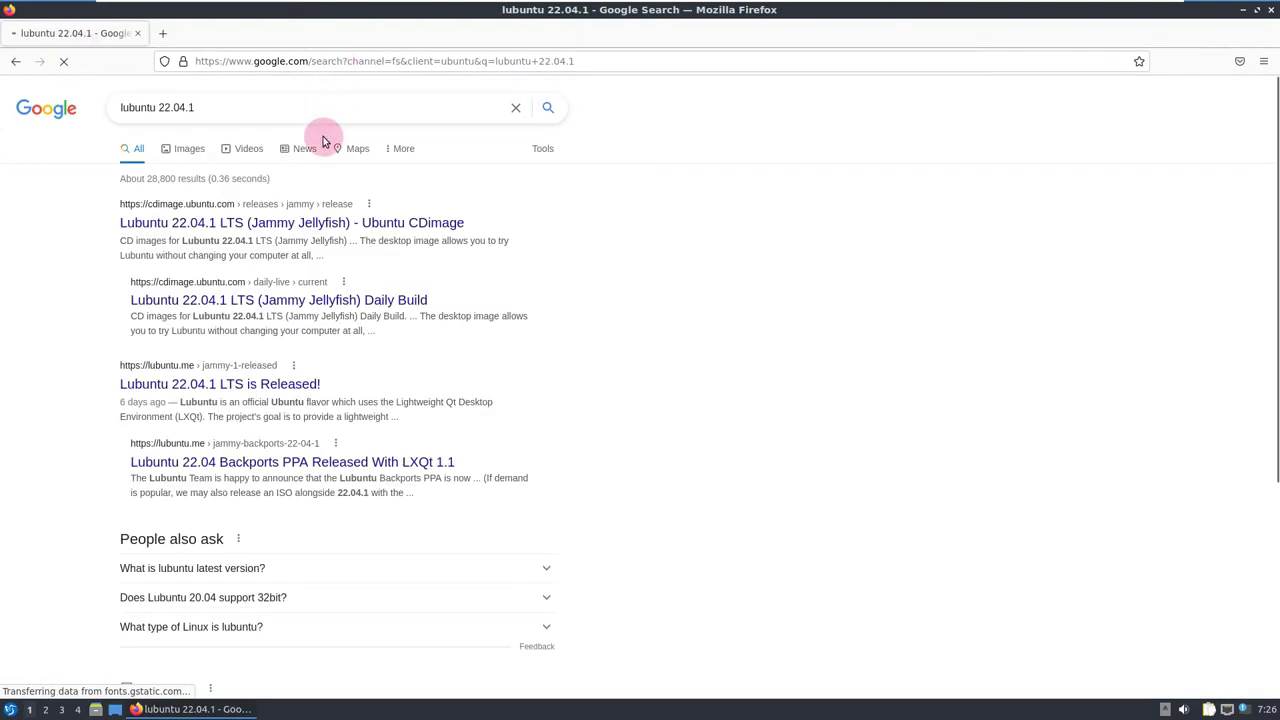
click(210, 226)
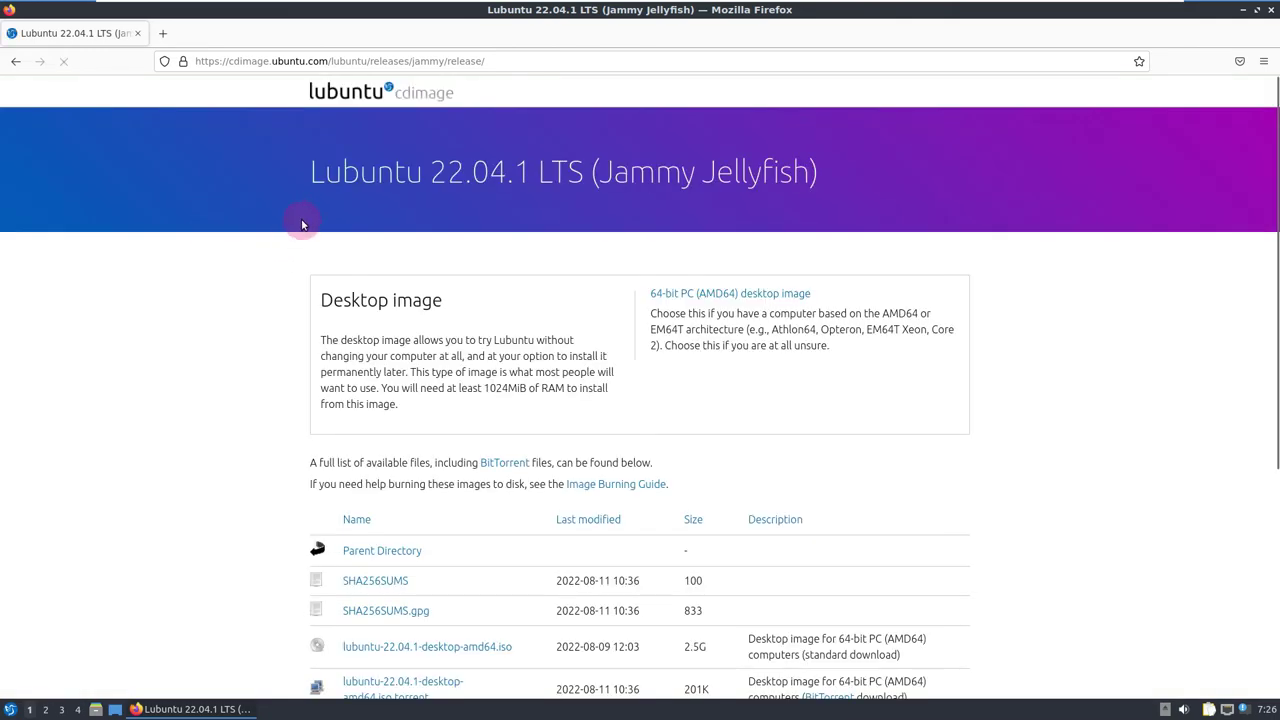
Start downloading lubuntu-22.04.1-desktop-amd64.iso from the release file list and cancel the download
drag(316, 170, 824, 178)
scroll(429, 303, down, 3)
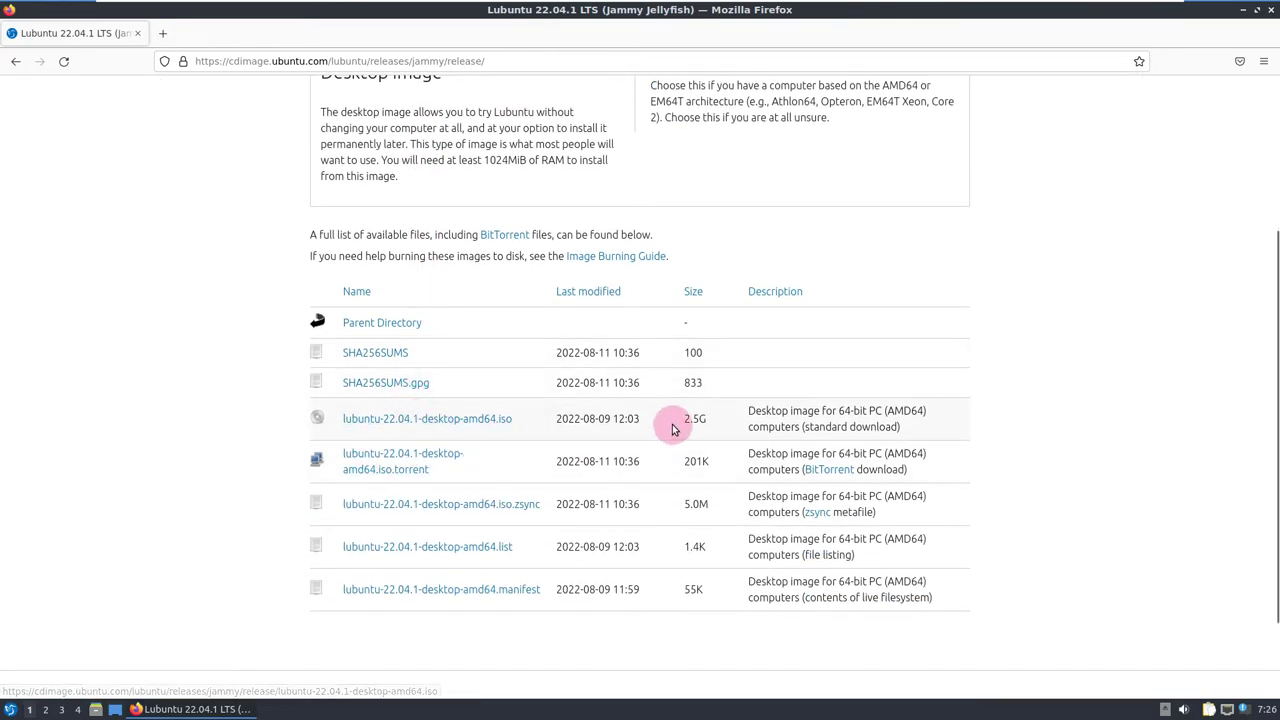
click(452, 420)
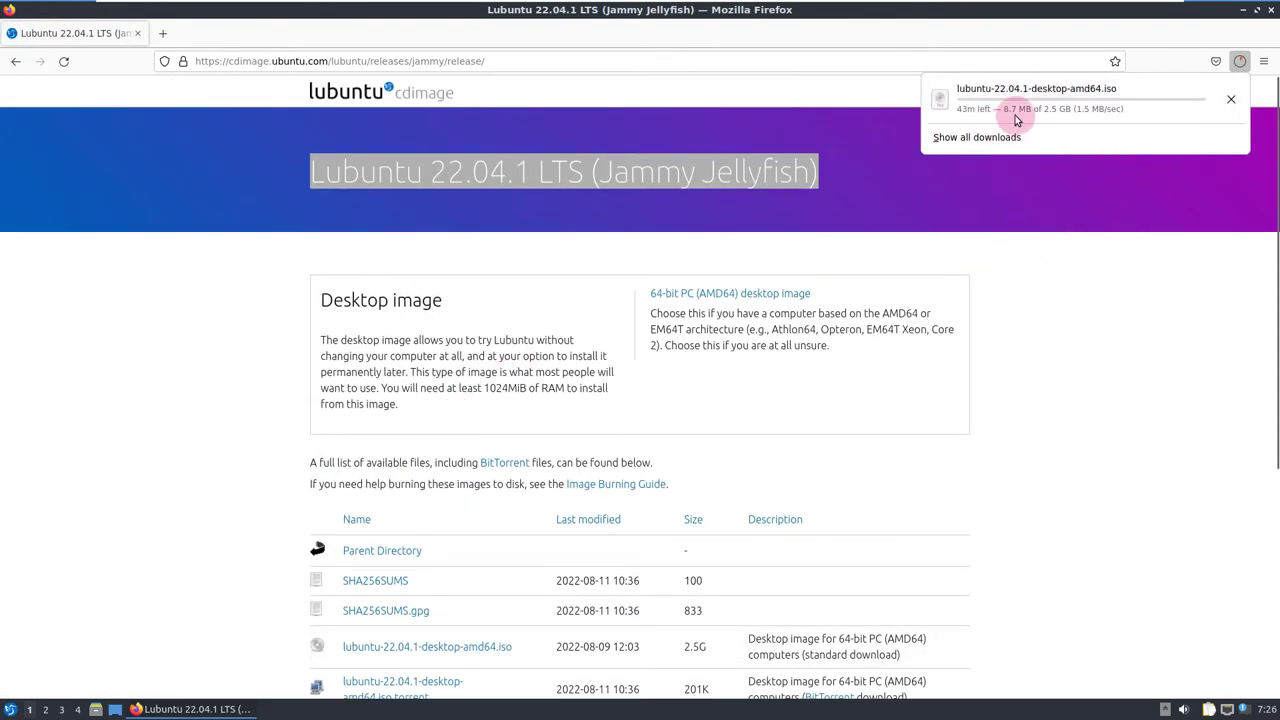
click(1231, 99)
Go to the YouTube channel at youtube.com/9to5linux
click(407, 62)
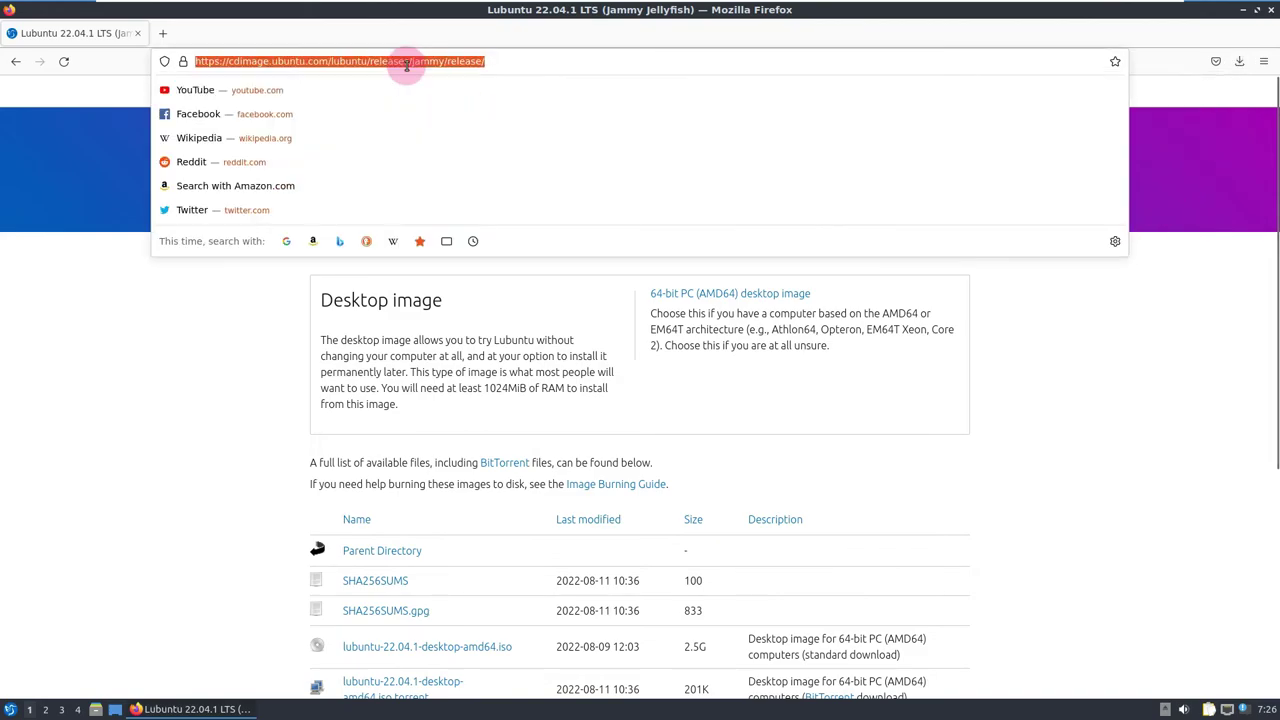
text(youtube.com/)
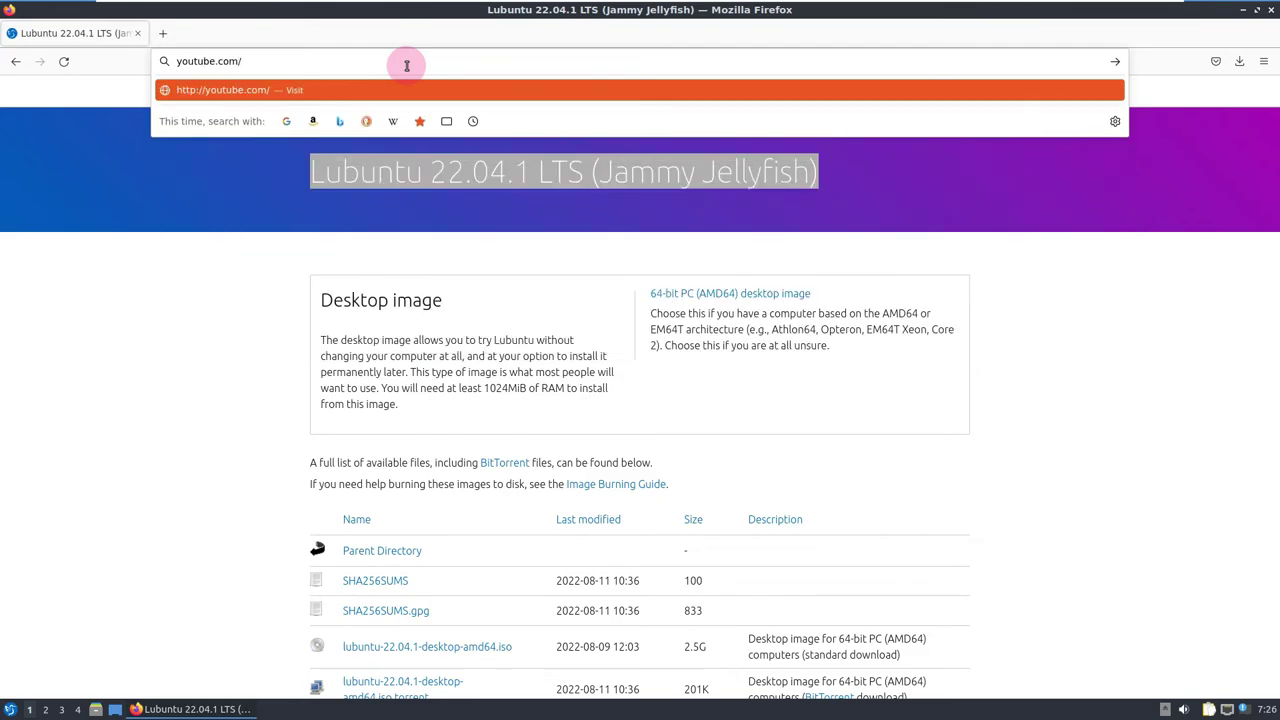
text(9to5linux)
key(Return)
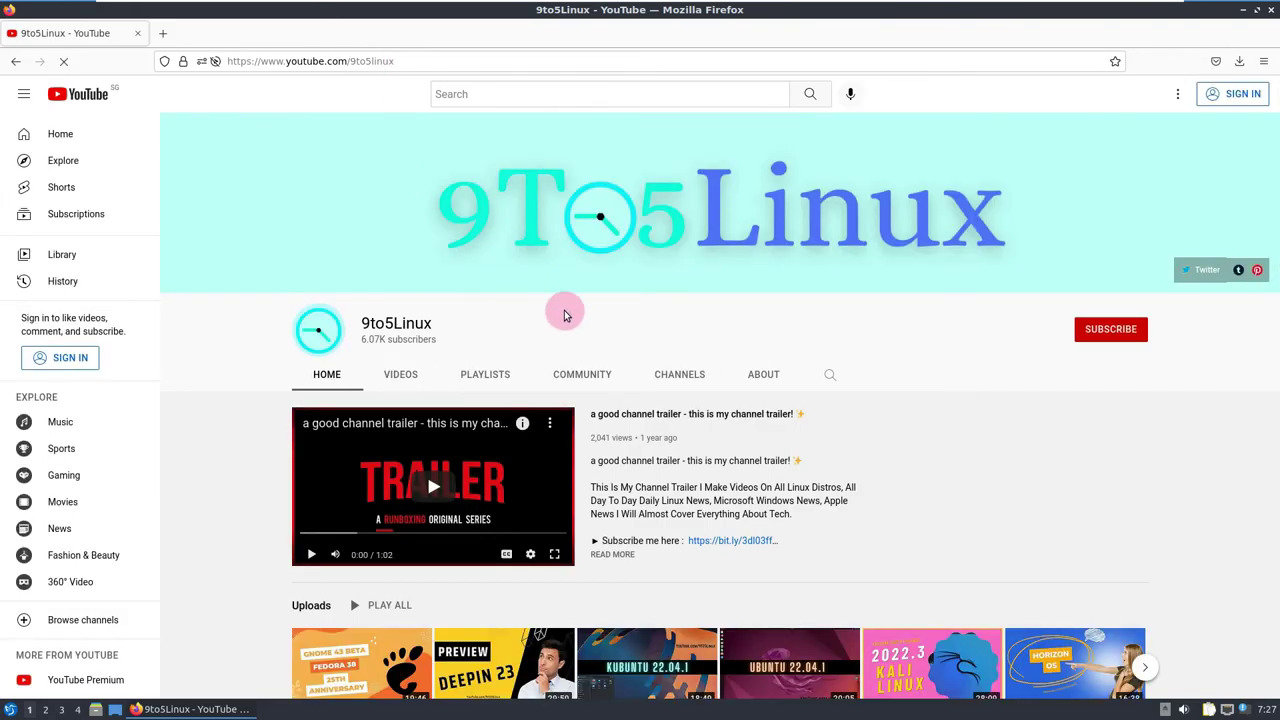
Search the 9to5Linux channel's videos for "lubuntu"
click(857, 373)
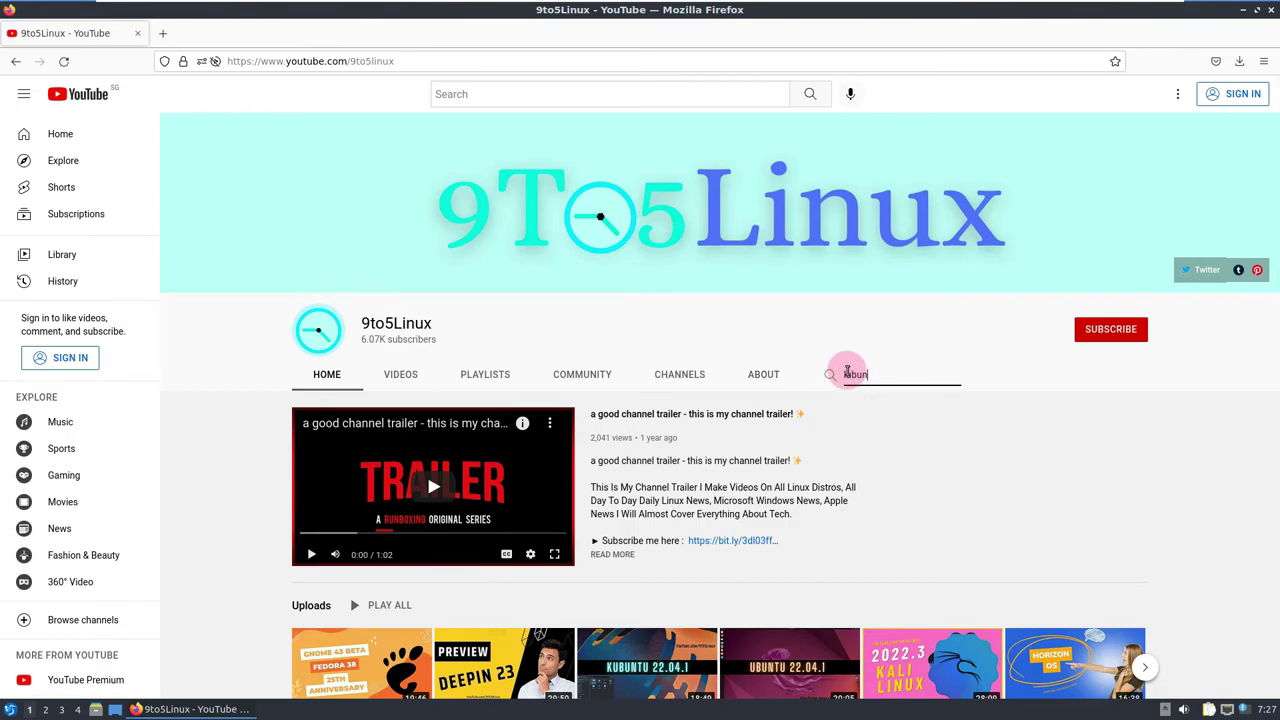
text(lubuntu)
key(Return)
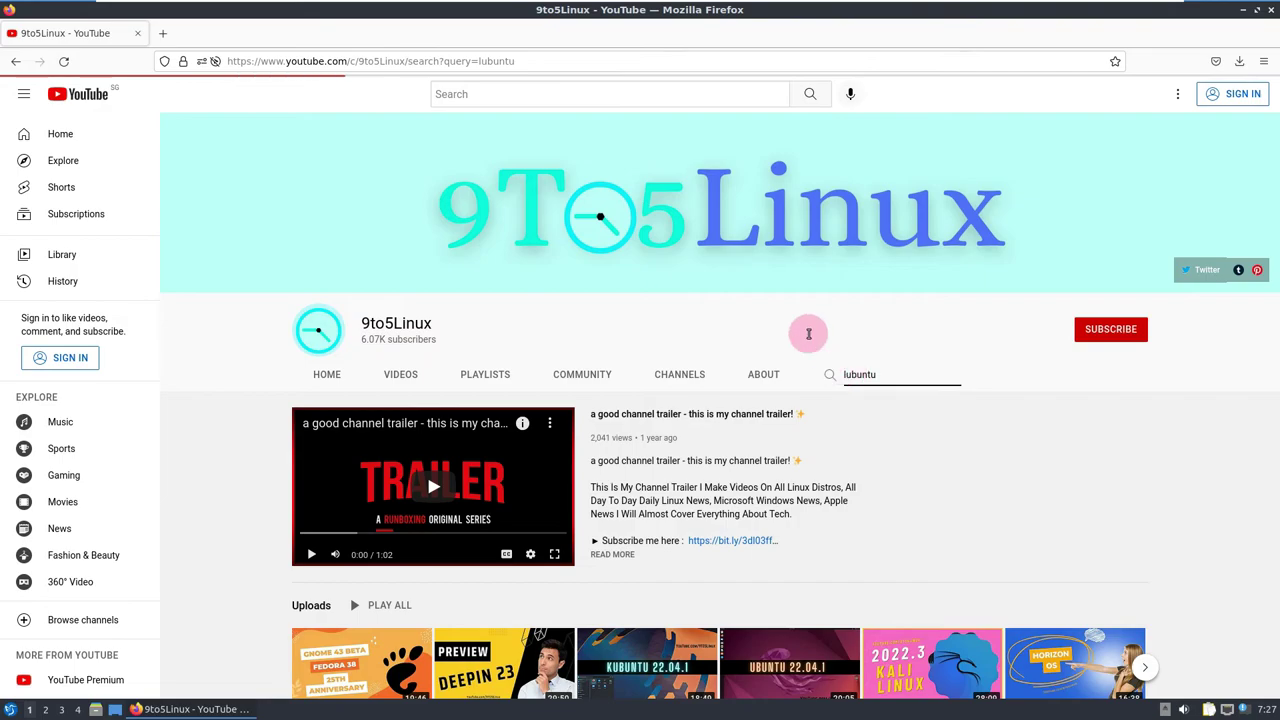